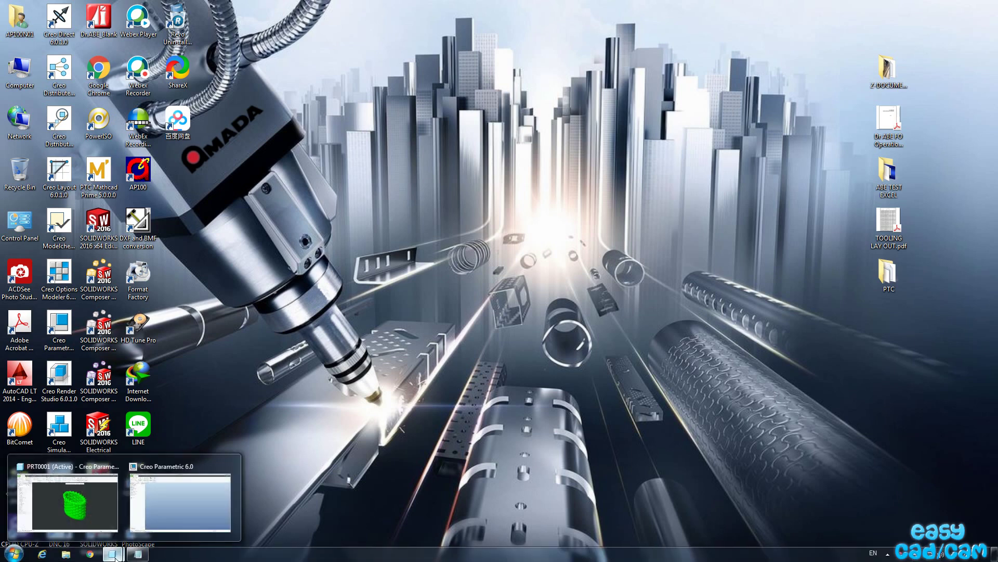
- Bring the woven basket PRT0001 forward and orbit it to view its base and sides
left_click(76, 519)
mouse_move(463, 375)
middle_mouse_down()
mouse_move(543, 319)
mouse_move(391, 272)
mouse_move(591, 338)
middle_mouse_up()
scroll(591, 338, "down", 5)
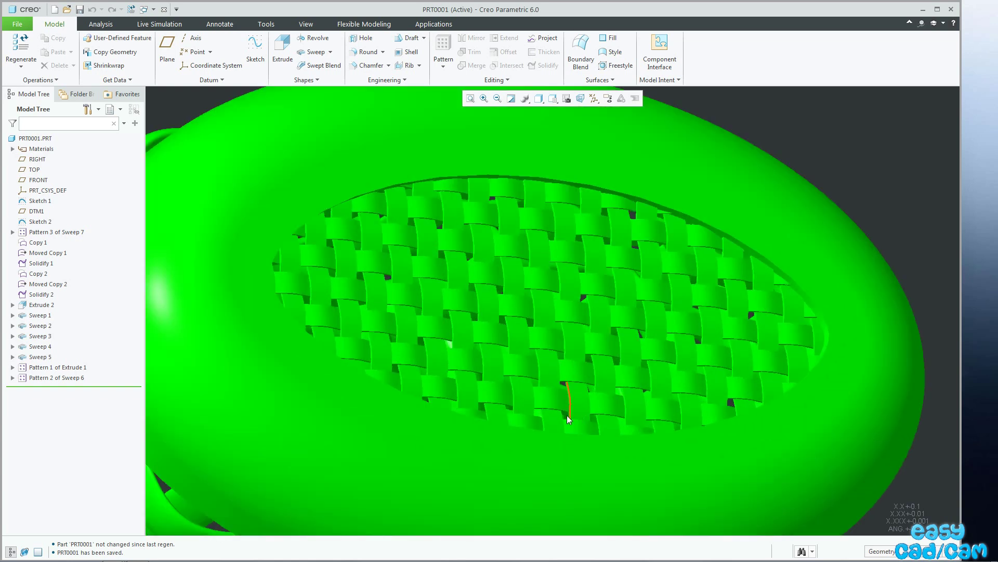
key("ctrl+d")
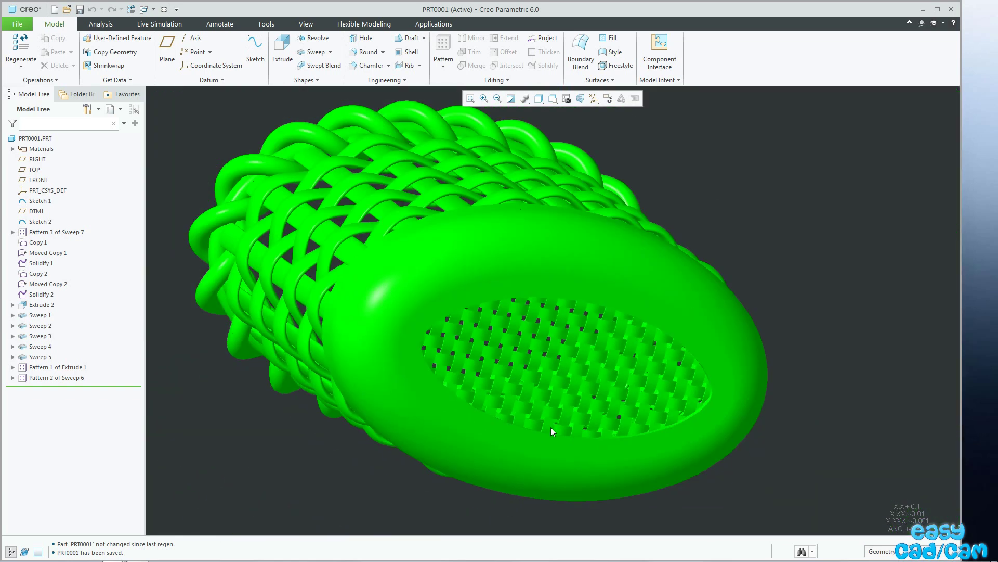
mouse_move(551, 427)
middle_mouse_down()
mouse_move(589, 417)
mouse_move(566, 416)
mouse_move(560, 429)
middle_mouse_up()
scroll(561, 429, "up", 5)
mouse_move(551, 394)
middle_mouse_down()
mouse_move(535, 375)
mouse_move(554, 357)
middle_mouse_up()
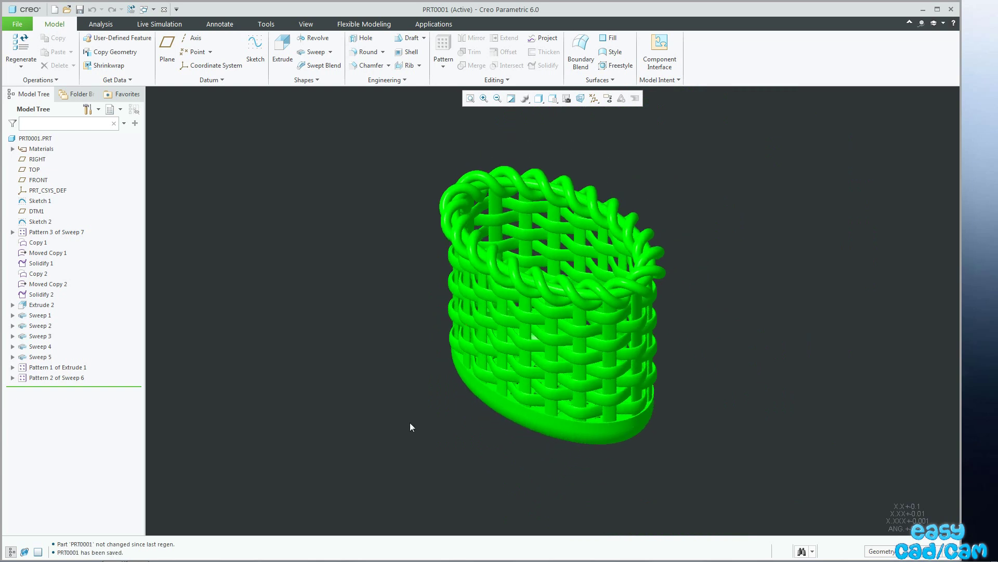
mouse_move(112, 554)
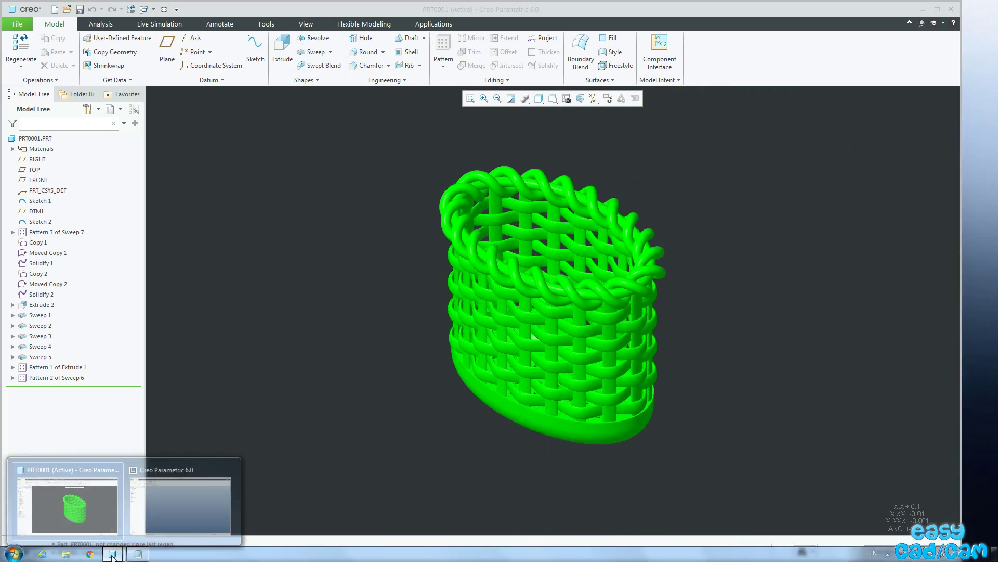
- Create a new part PRT0002 in the maximised session and start a sketch on TOP
left_click(171, 515)
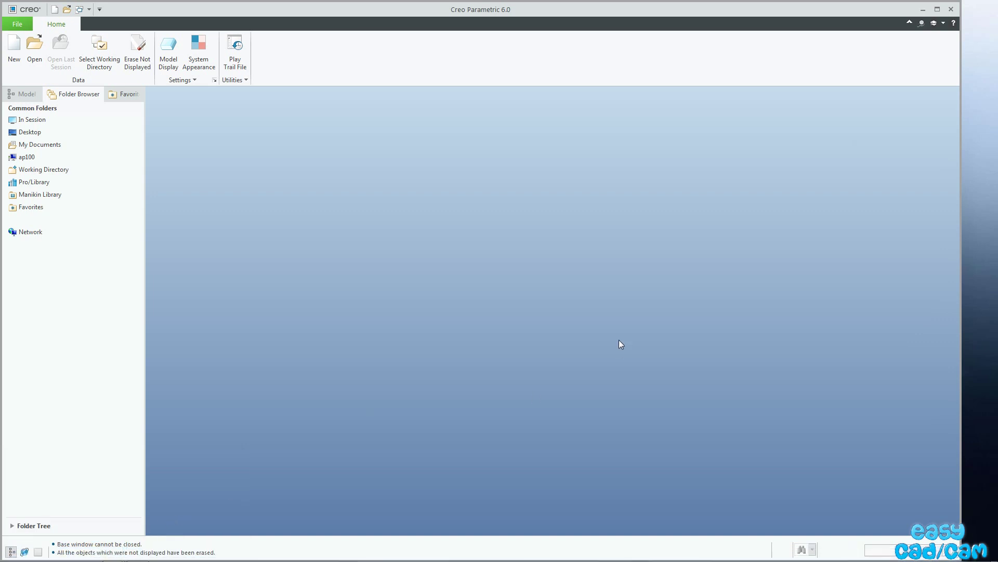
left_click(938, 9)
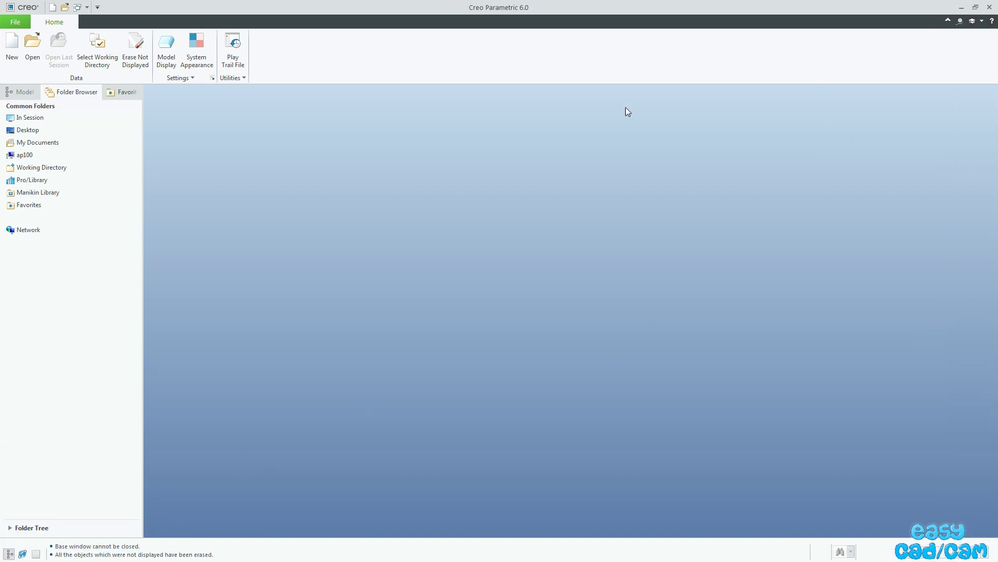
left_click(12, 42)
left_click(557, 389)
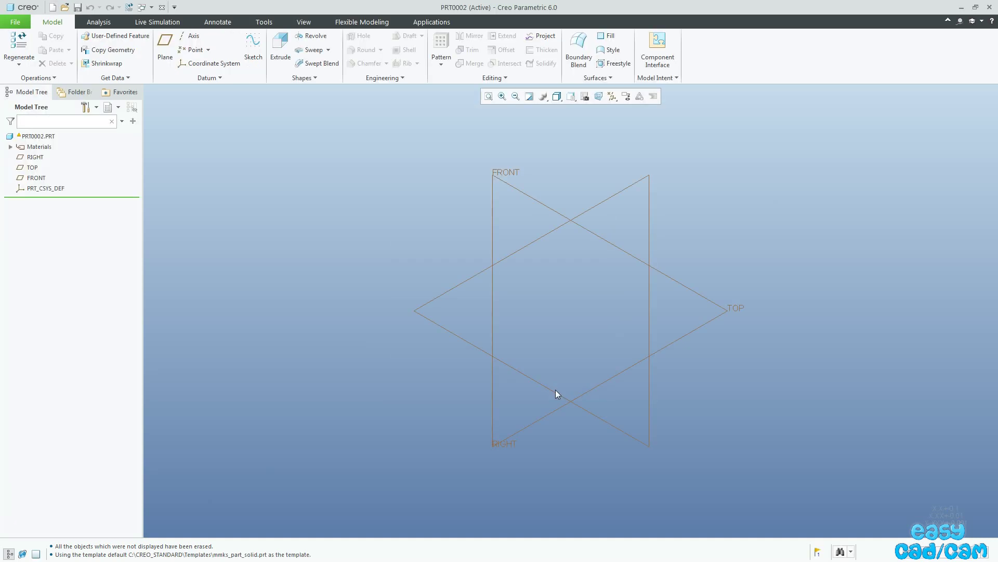
left_click(678, 338)
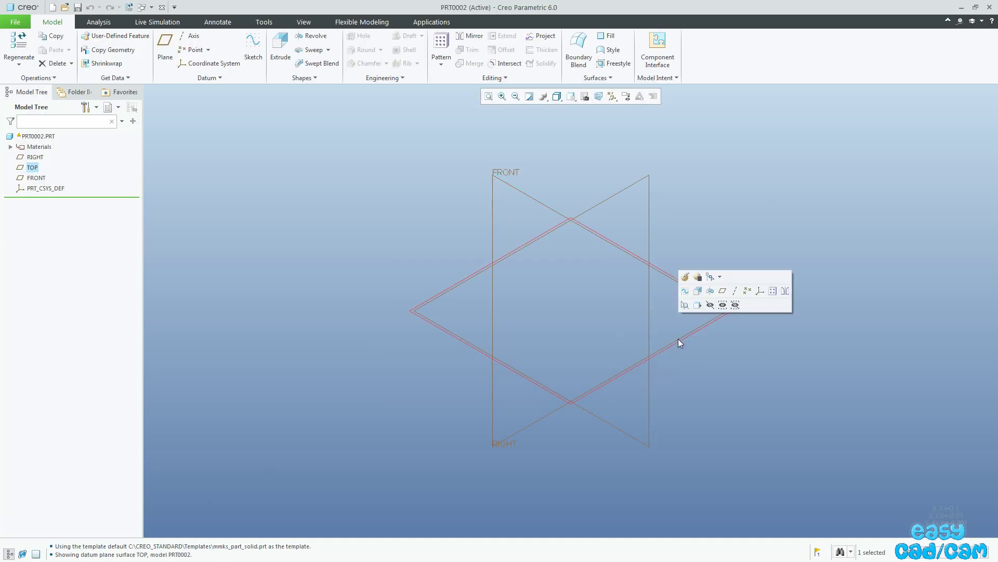
left_click(683, 291)
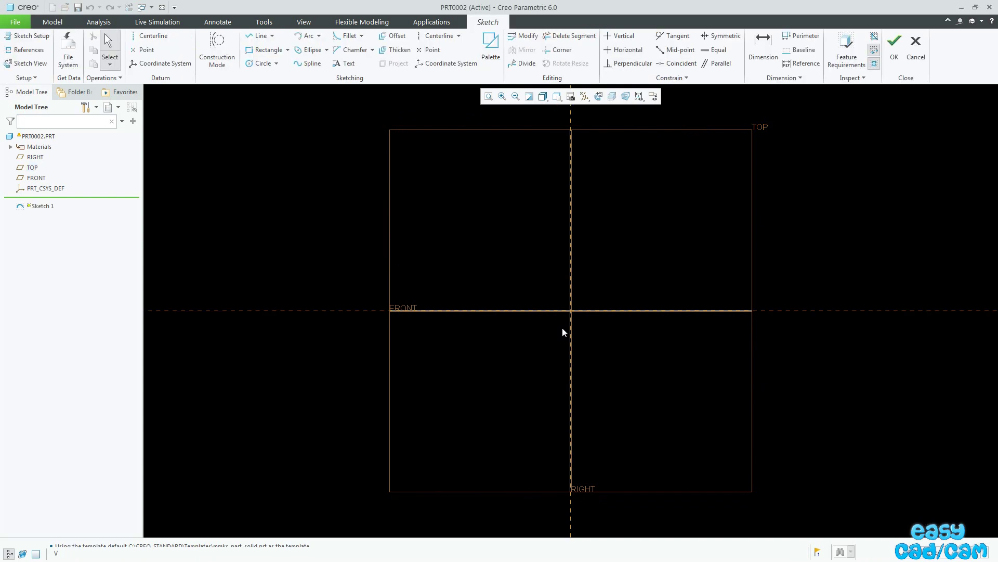
- Draw an ellipse centred at the origin
left_click(307, 52)
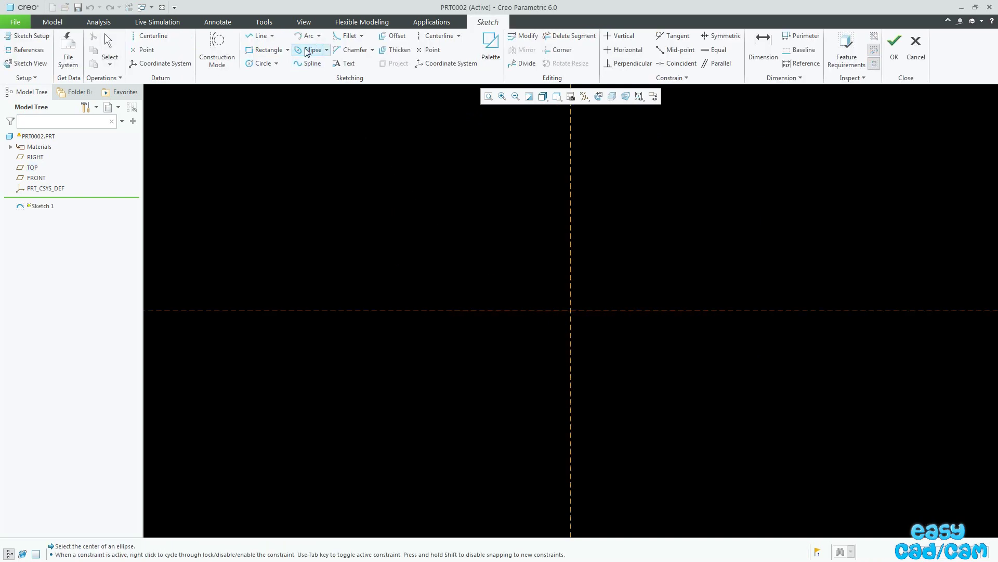
left_click(571, 312)
left_click(633, 311)
left_click(631, 334)
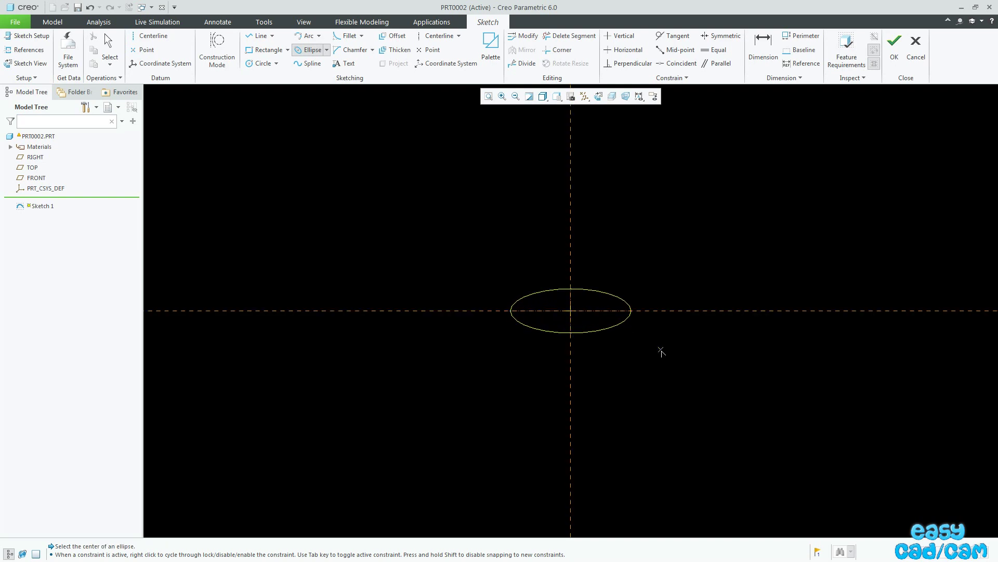
middle_click(600, 338)
- Dimension the ellipse axes to 60 and 100 and finish Sketch 1
left_click_drag(571, 310, 423, 263)
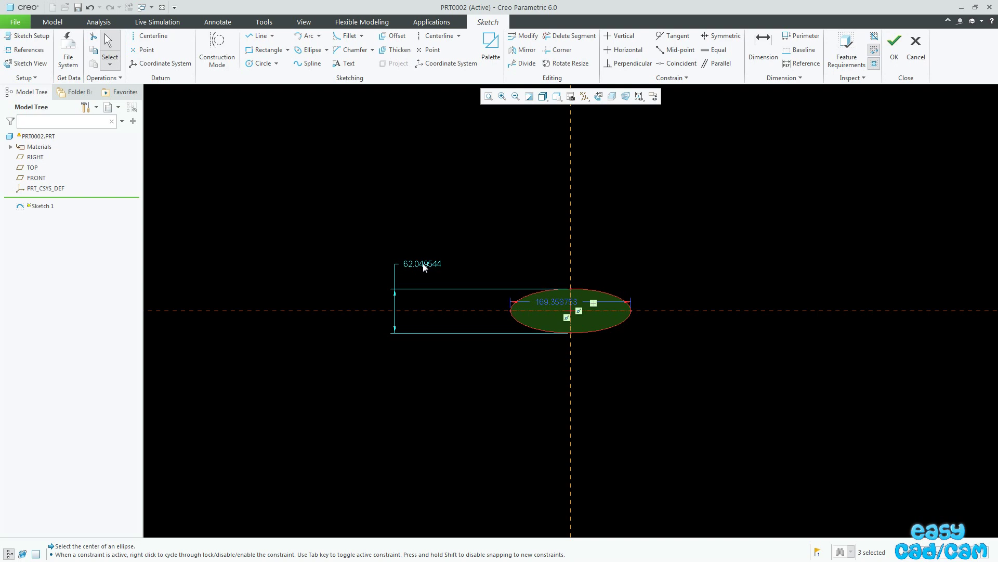
double_click(422, 263)
type("6")
key("Return")
left_click_drag(552, 304, 553, 366)
double_click(553, 364)
type("100")
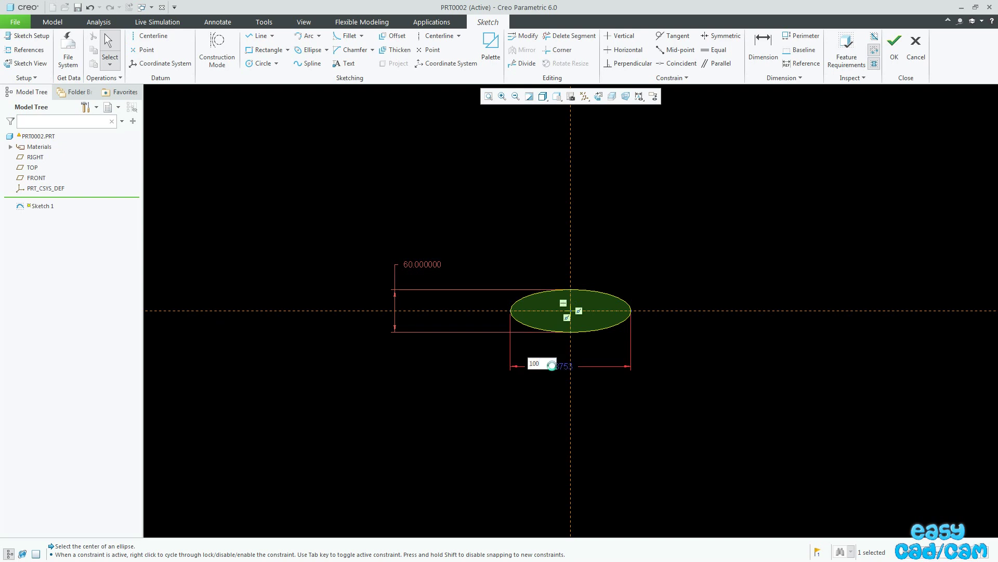
key("Return")
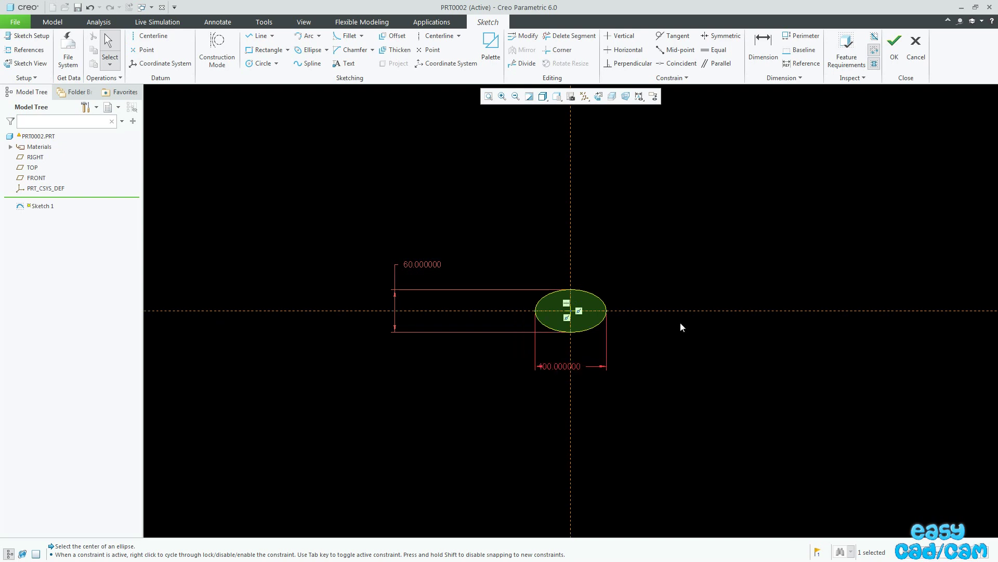
left_click(894, 49)
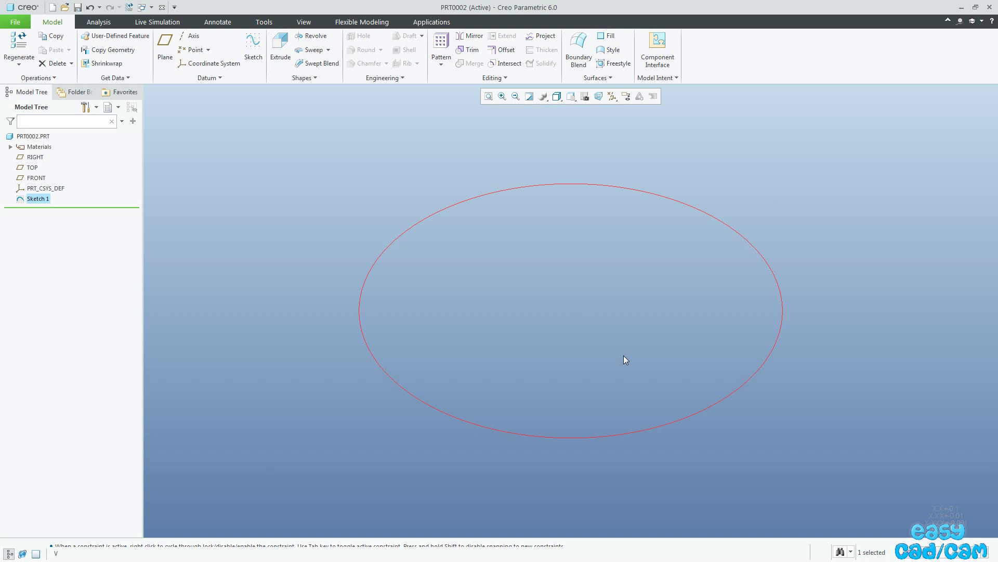
- Start a sweep with the ellipse as trajectory and open its section sketch
left_click(597, 351)
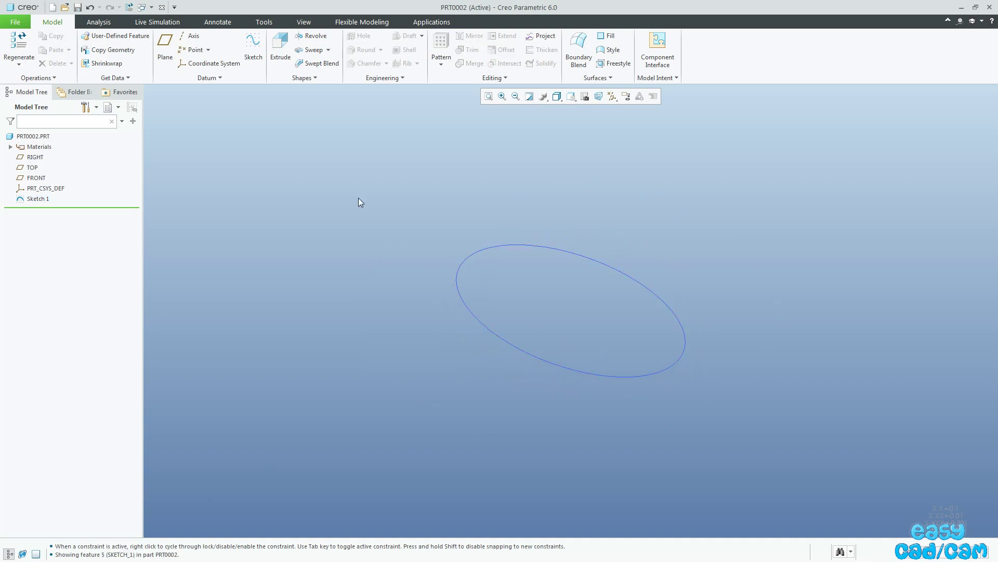
left_click(312, 50)
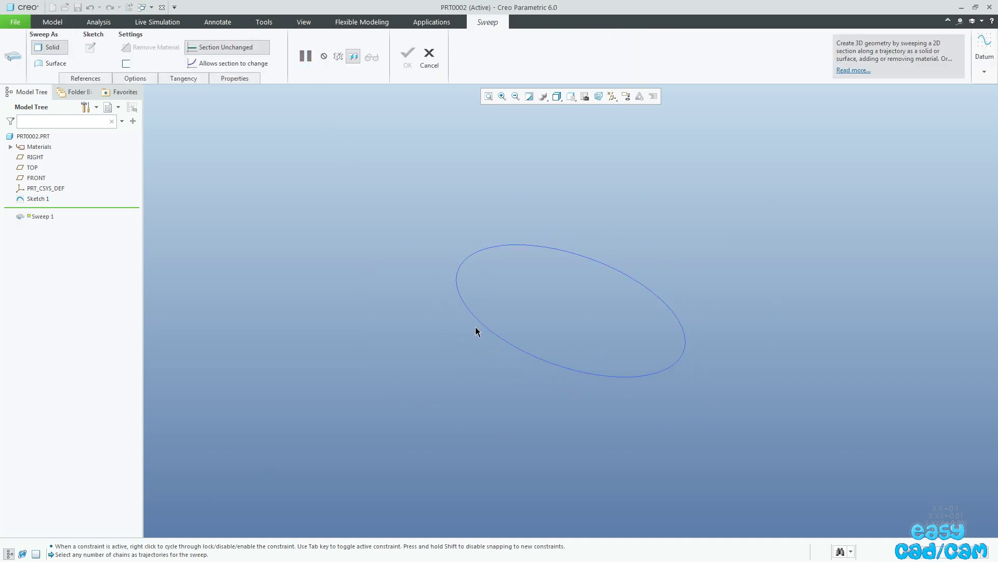
left_click(538, 362)
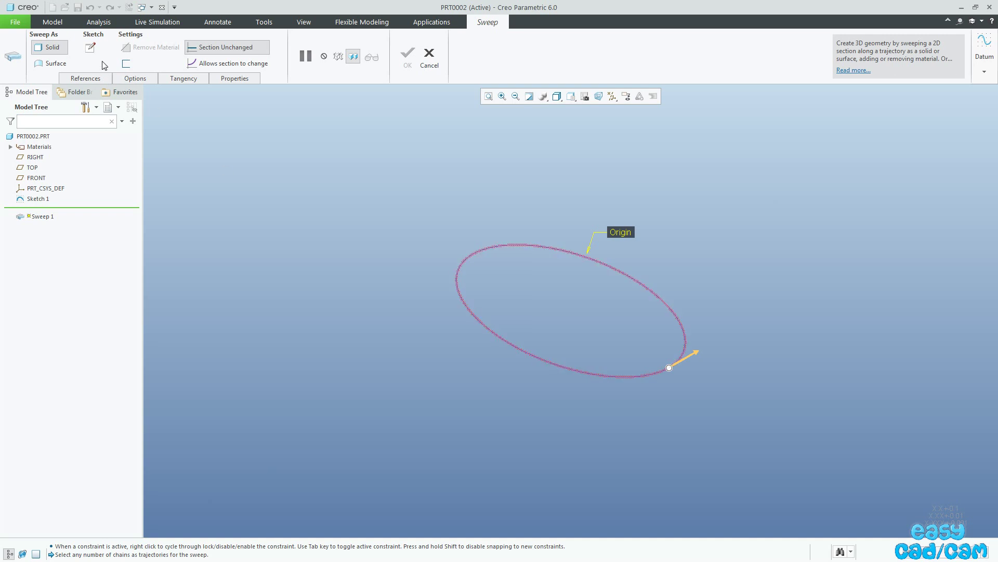
left_click(90, 47)
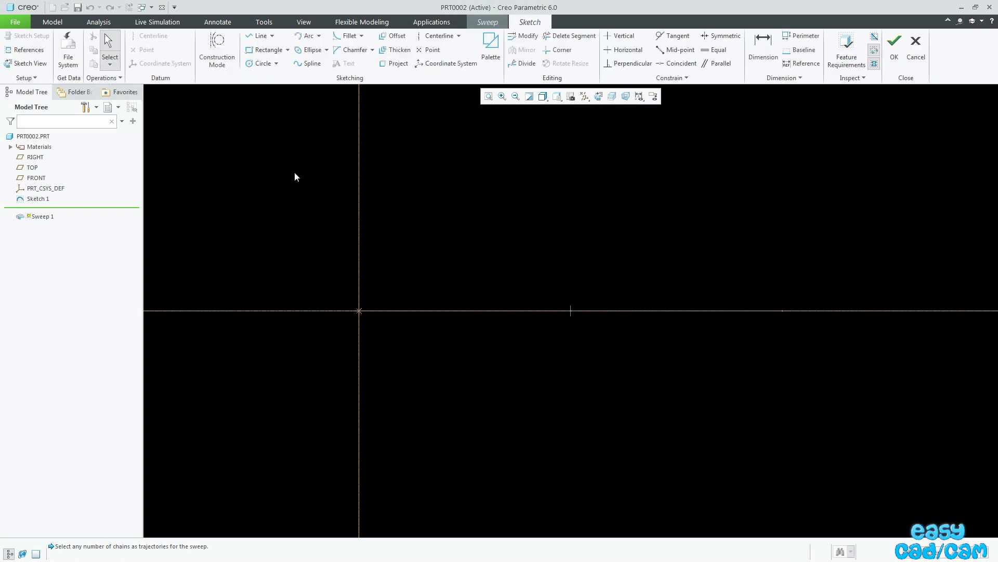
- Sketch a 4.5-diameter circle at the origin and complete the solid ring sweep
left_click(258, 63)
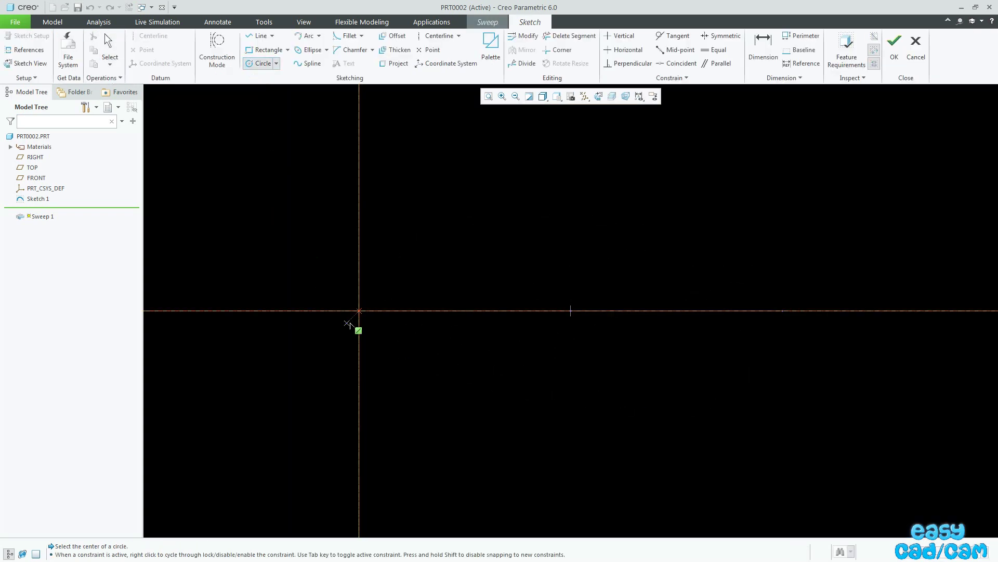
left_click(359, 310)
left_click(356, 322)
middle_click(328, 300)
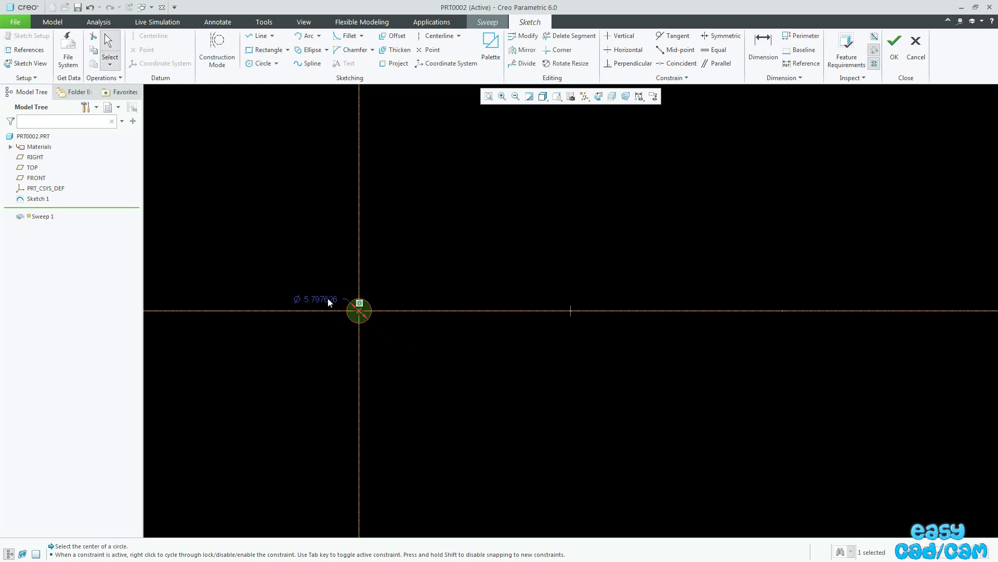
double_click(324, 300)
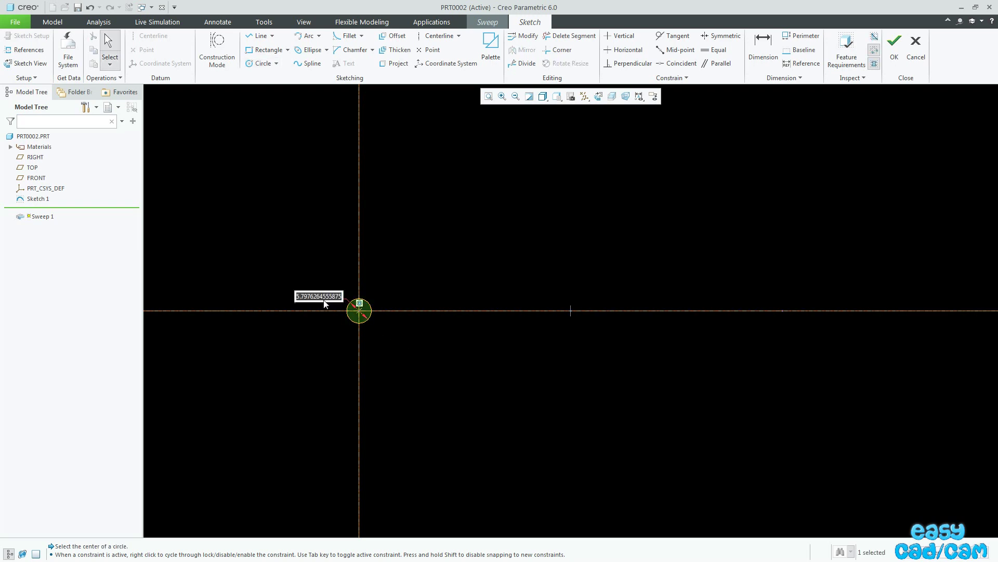
type(".5")
key("Return")
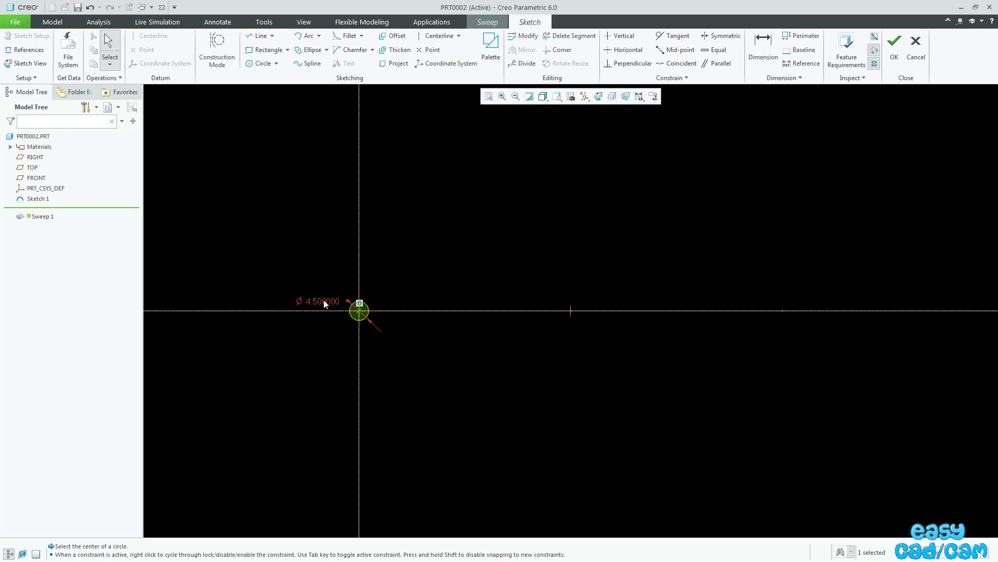
left_click(895, 42)
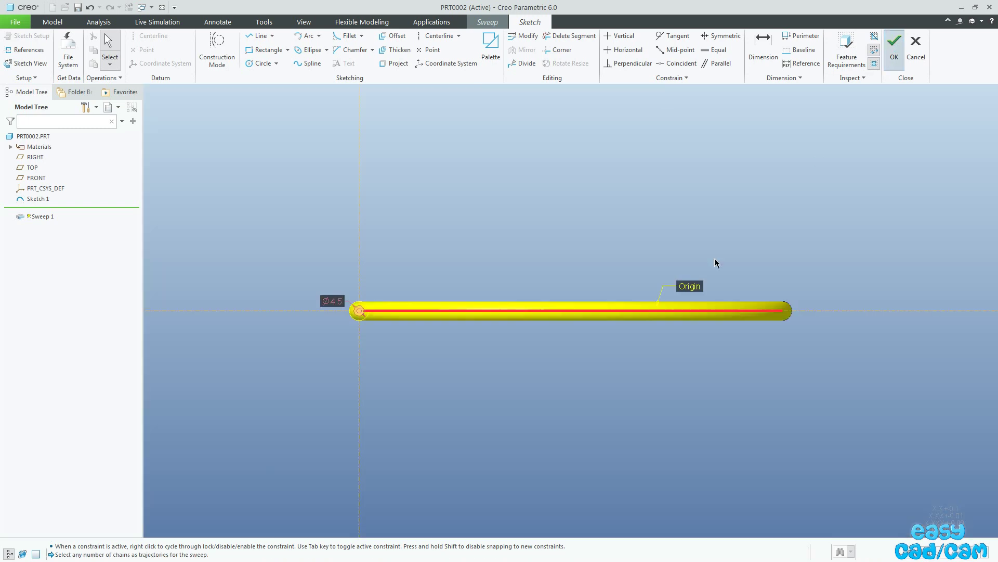
middle_click(573, 352)
key("ctrl+d")
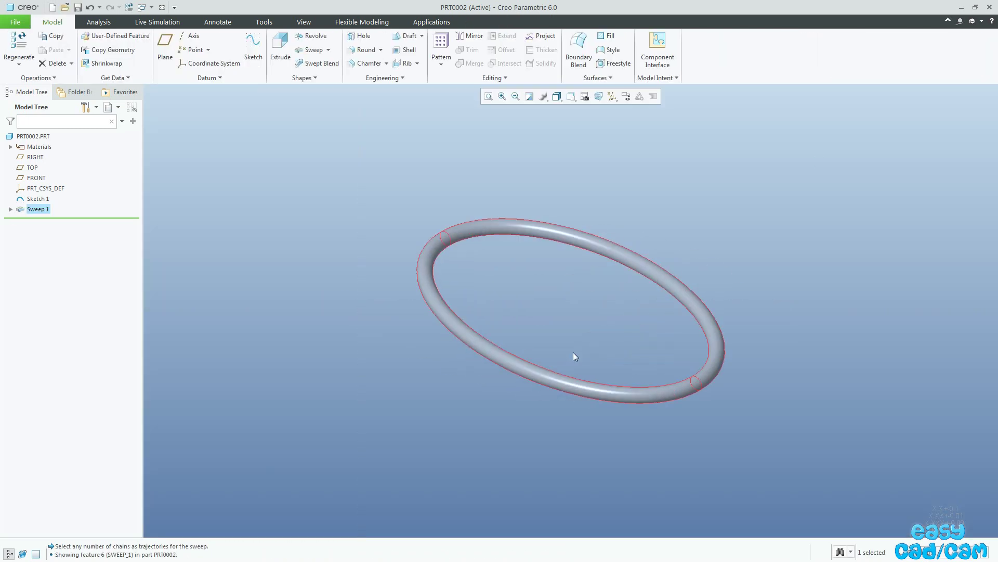
- Start a variable-section surface sweep along the ring's path and open its section
left_click(312, 50)
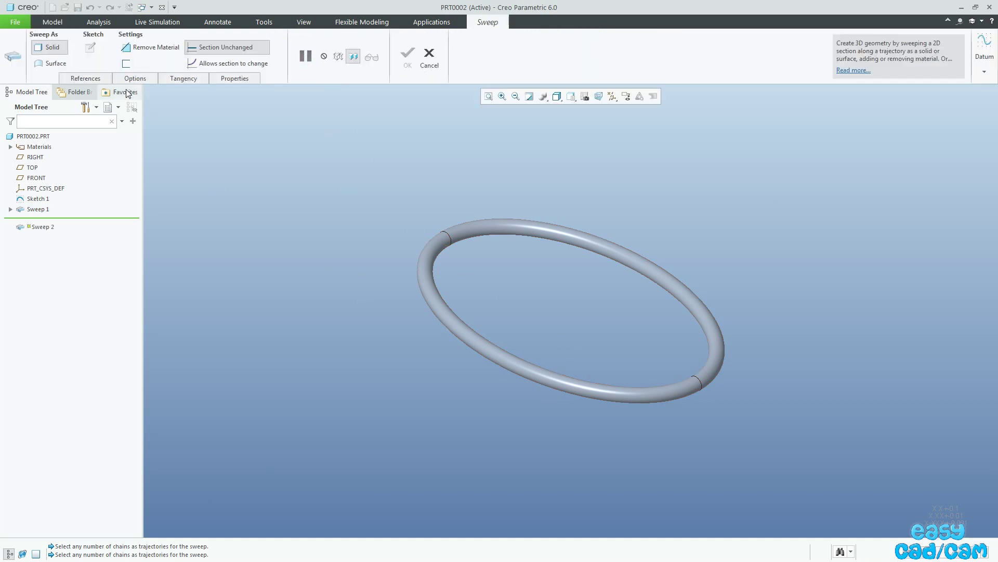
left_click(56, 63)
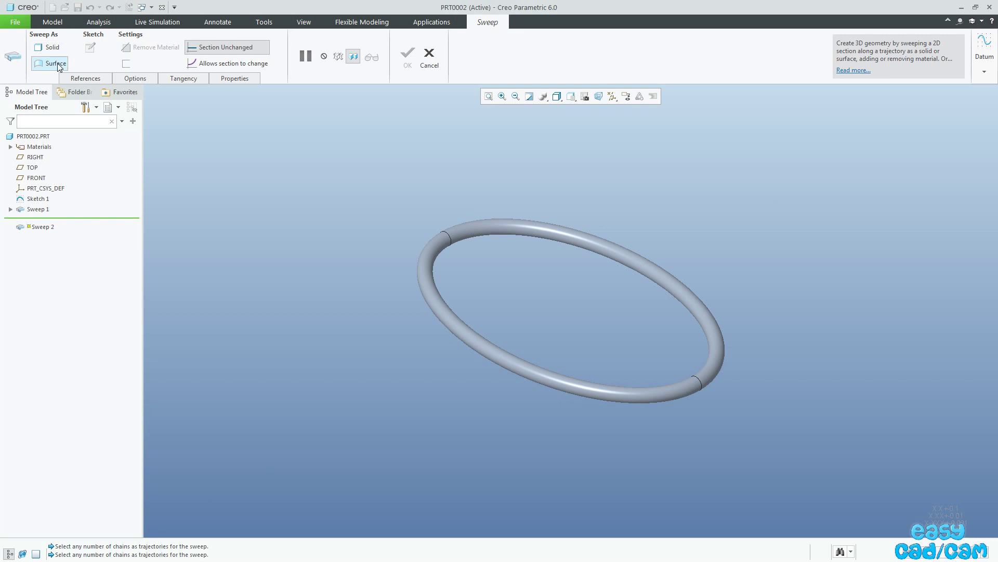
left_click(204, 64)
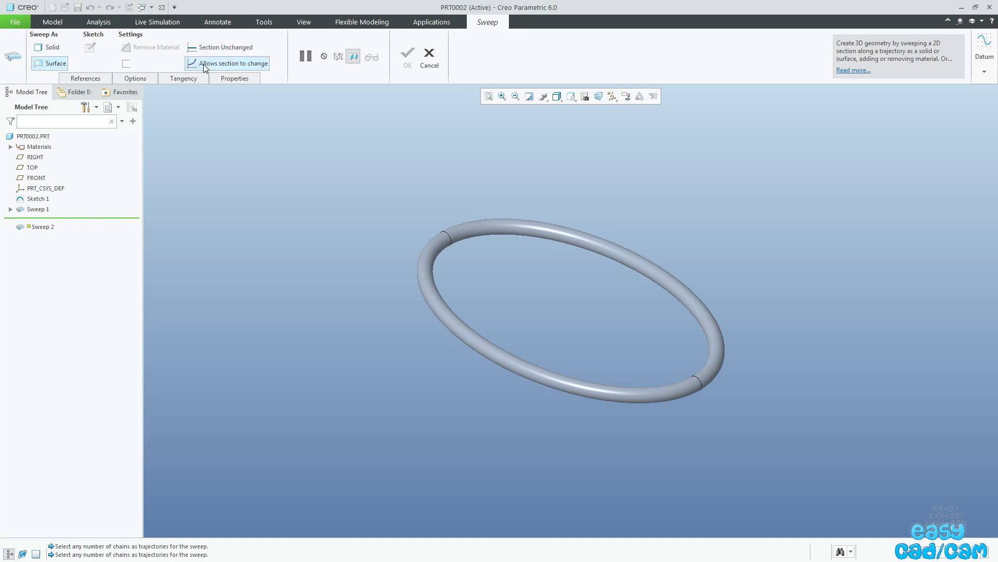
left_click(468, 342)
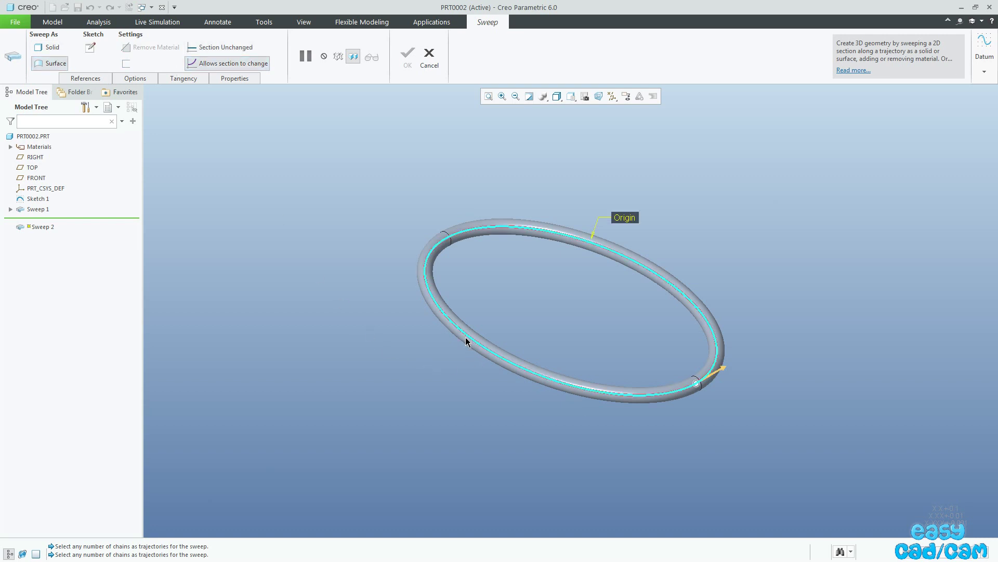
left_click(90, 47)
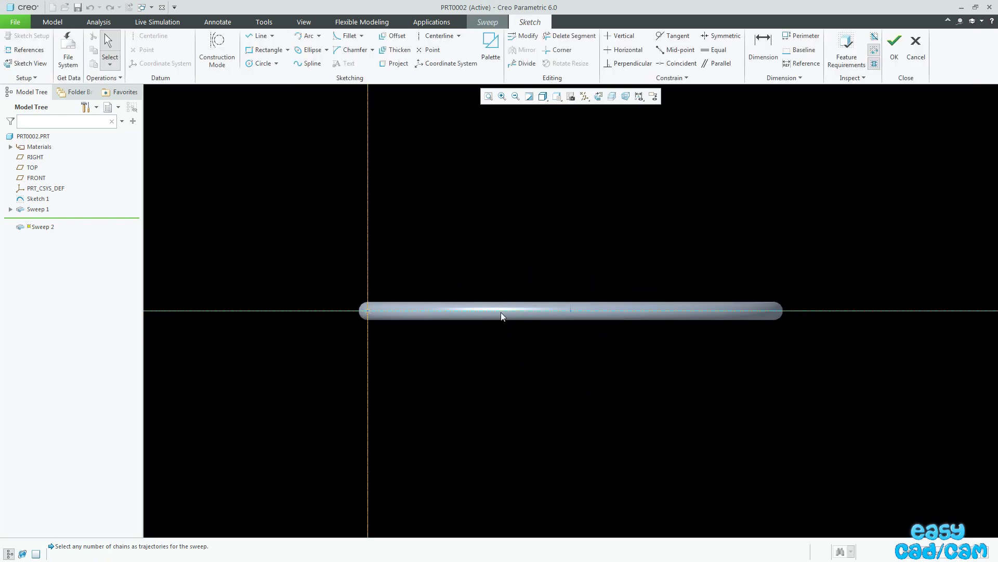
- Draw a slanted line through the trajectory start in the section sketch
left_click(245, 41)
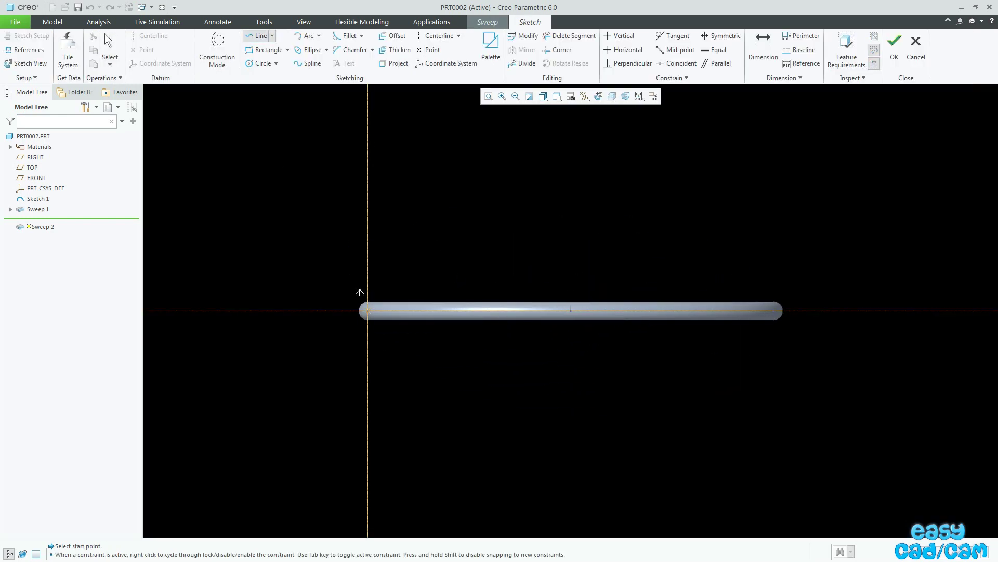
scroll(359, 285, "down", 3)
left_click(328, 377)
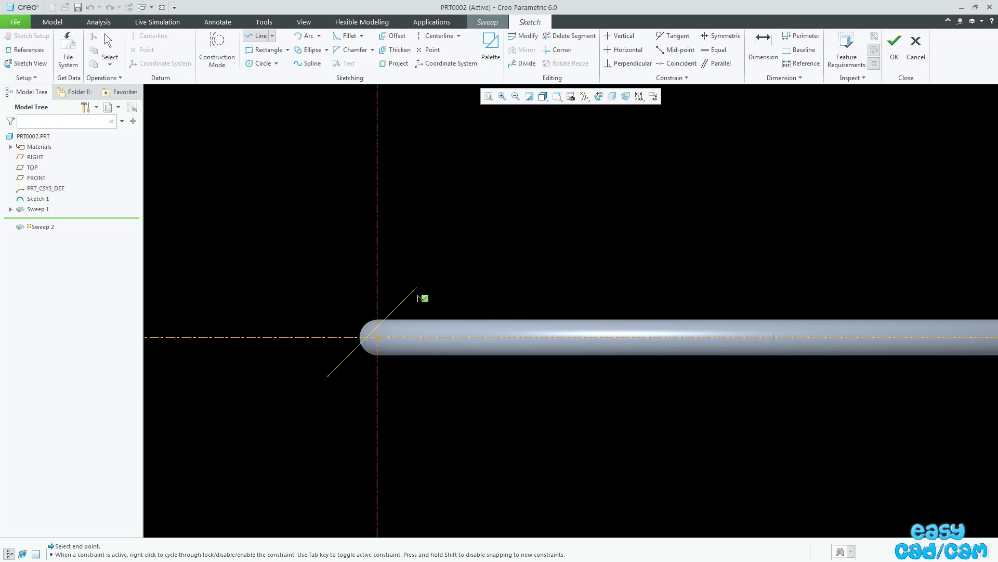
left_click(428, 300)
middle_click(461, 276)
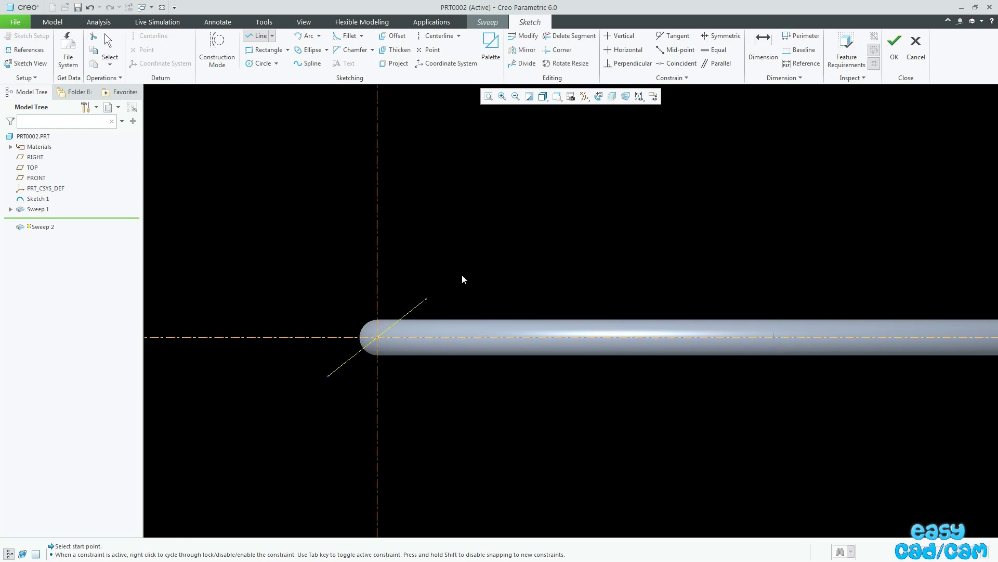
- Dimension the section line to length 9.2 and angle 90 degrees
key("d")
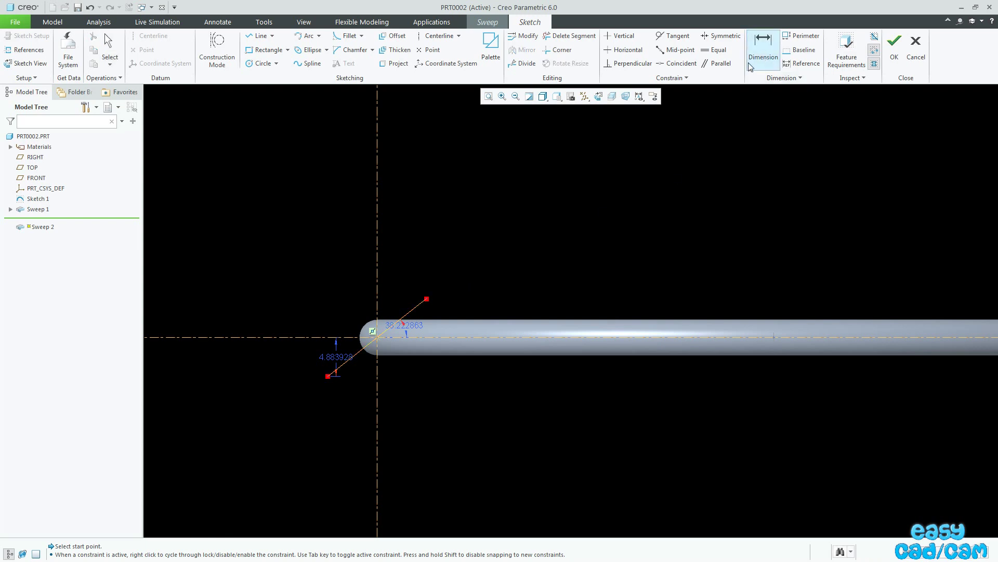
left_click(412, 315)
middle_click(320, 290)
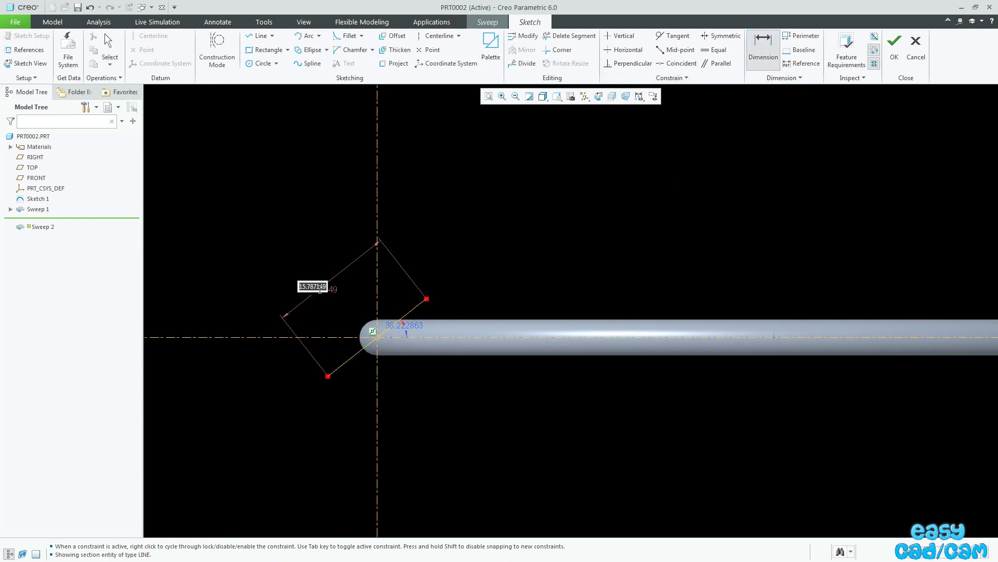
type("9.2")
key("Return")
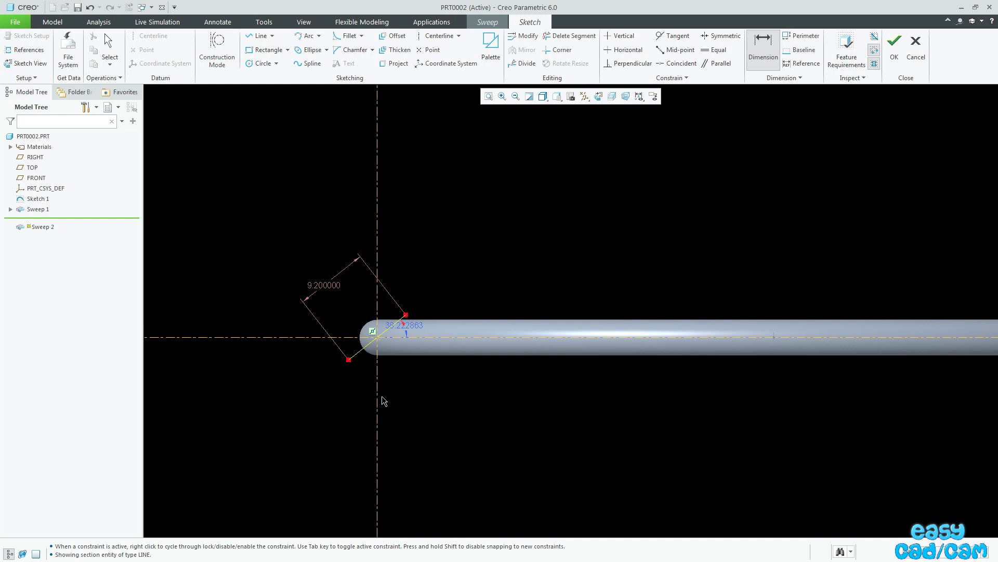
left_click(397, 327)
middle_click(414, 385)
type("90")
key("Return")
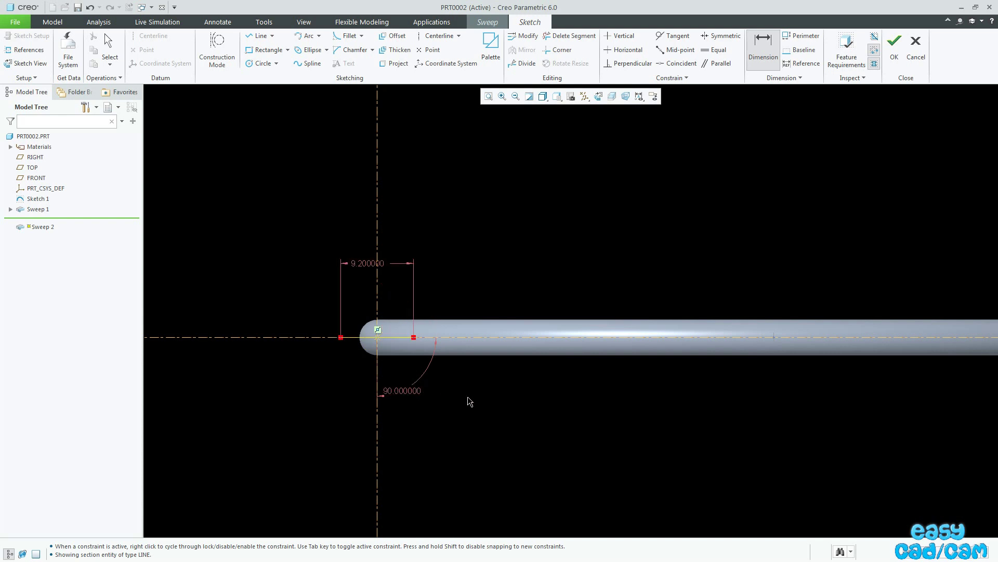
middle_click(468, 401)
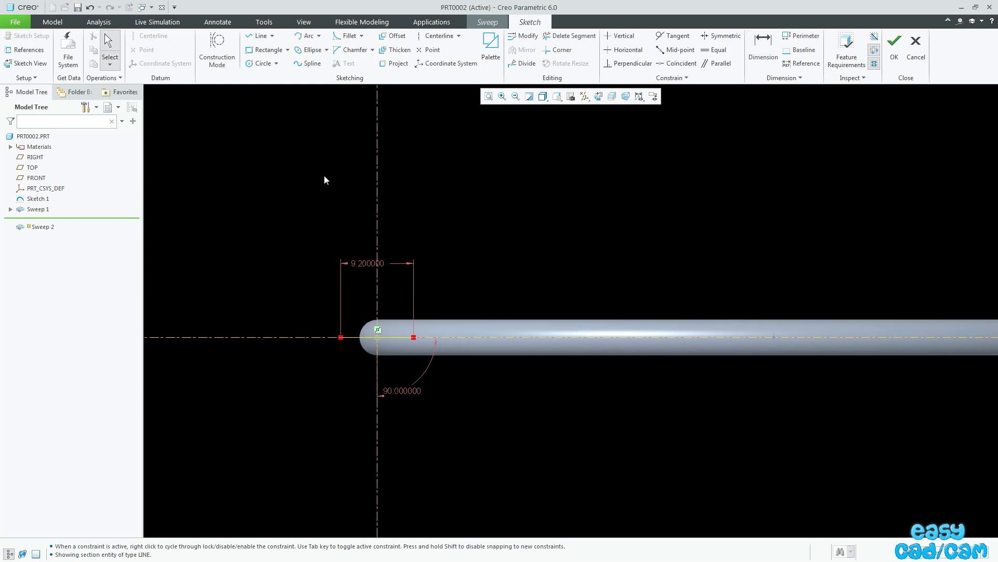
left_click(264, 22)
- Paste the relation sd6=90+360*10*trajpar from a text file into the relations table
left_click(323, 64)
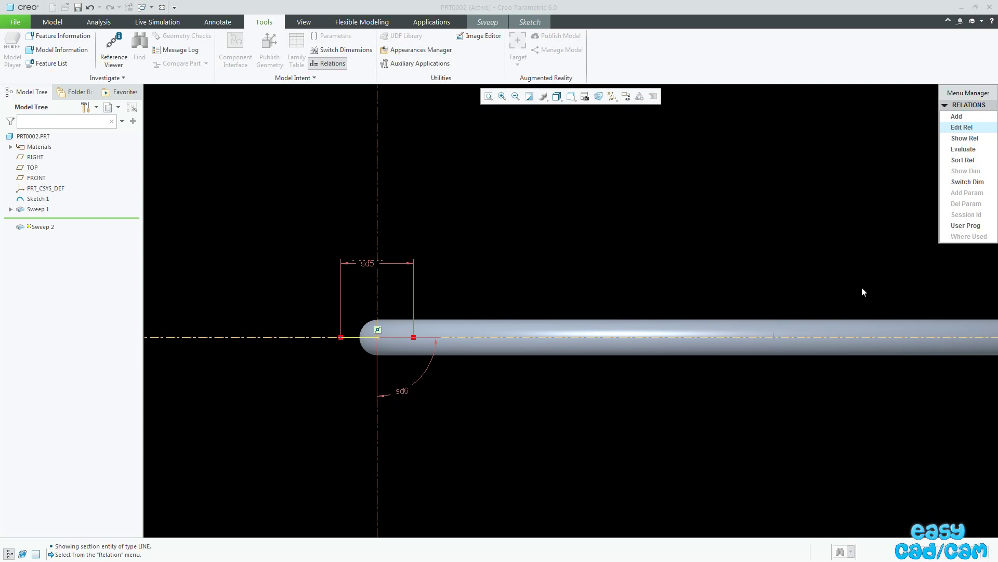
left_click(962, 127)
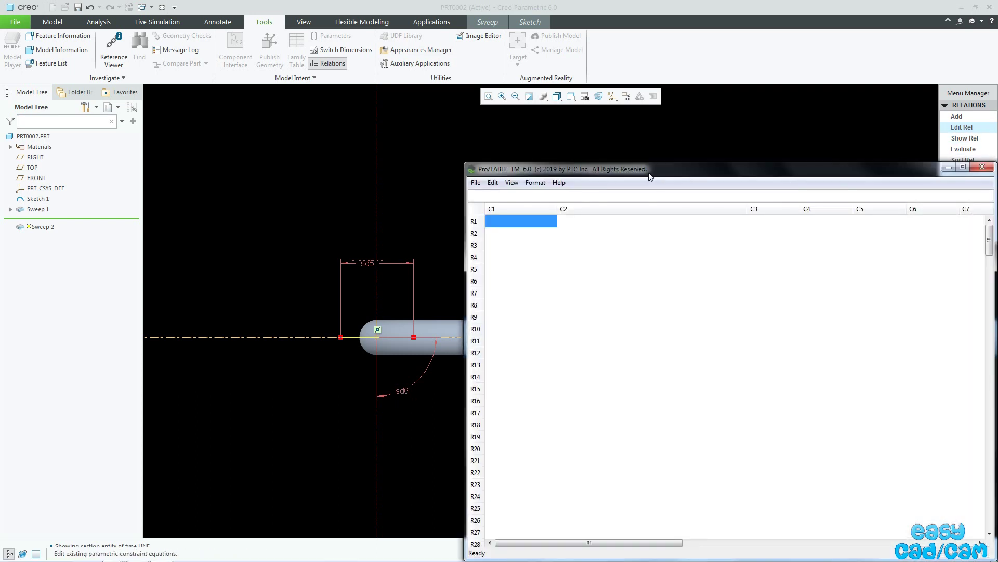
left_click_drag(650, 177, 714, 189)
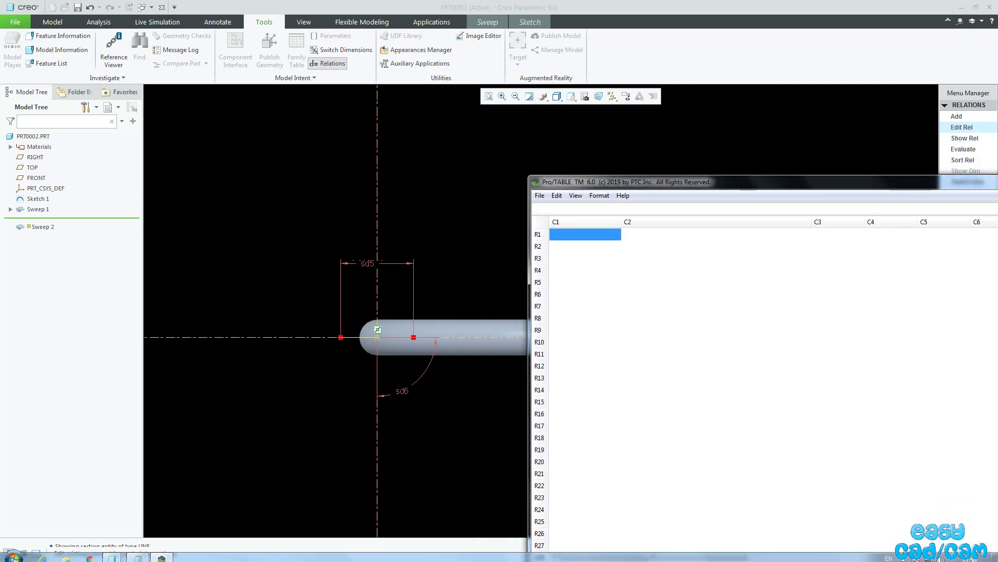
left_click(161, 556)
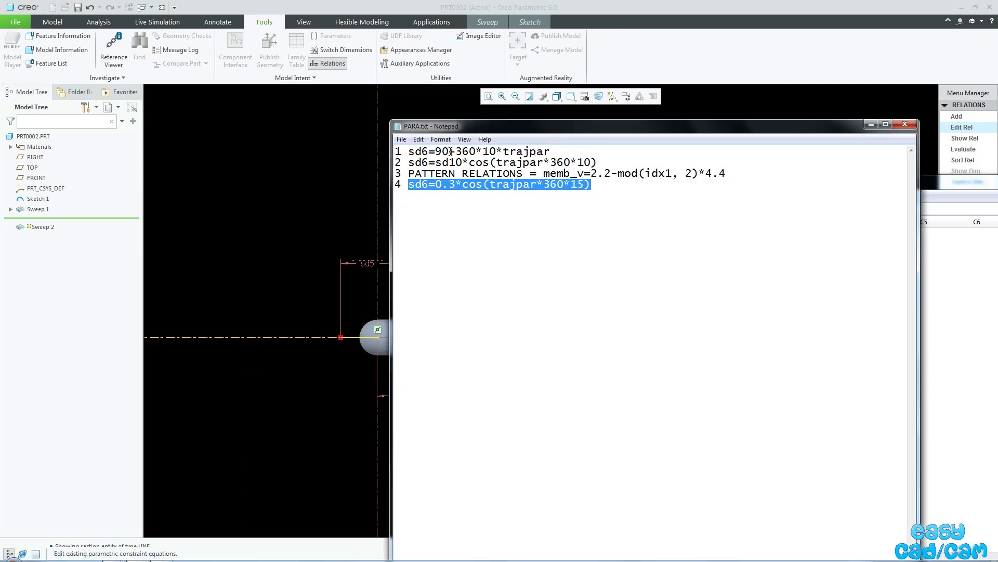
left_click_drag(409, 151, 555, 150)
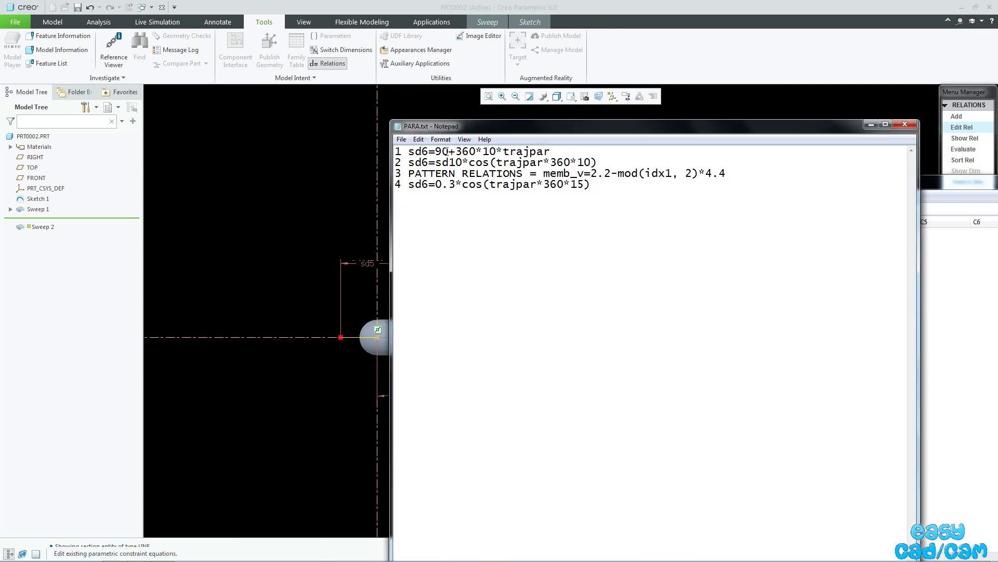
right_click(539, 151)
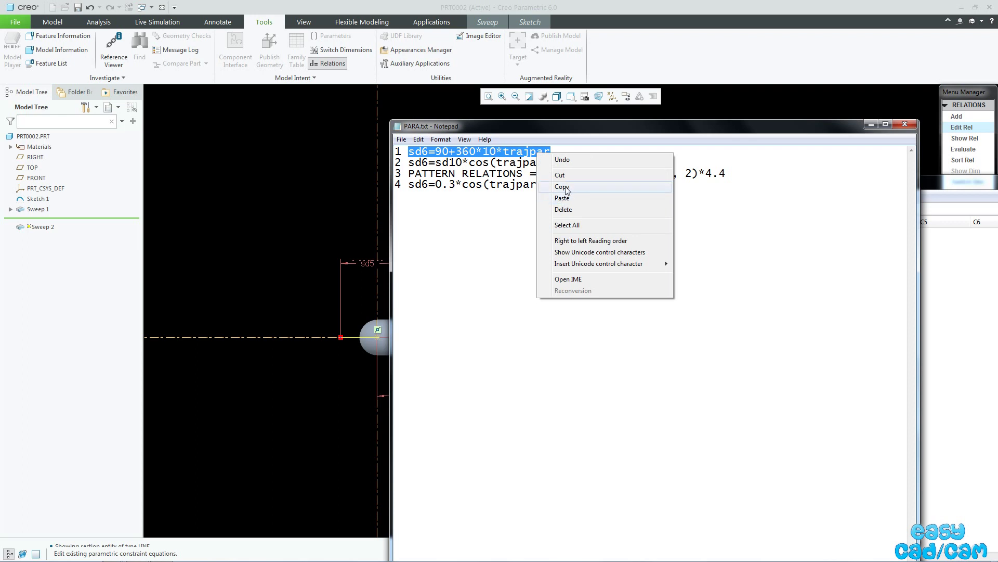
left_click(566, 188)
left_click(871, 124)
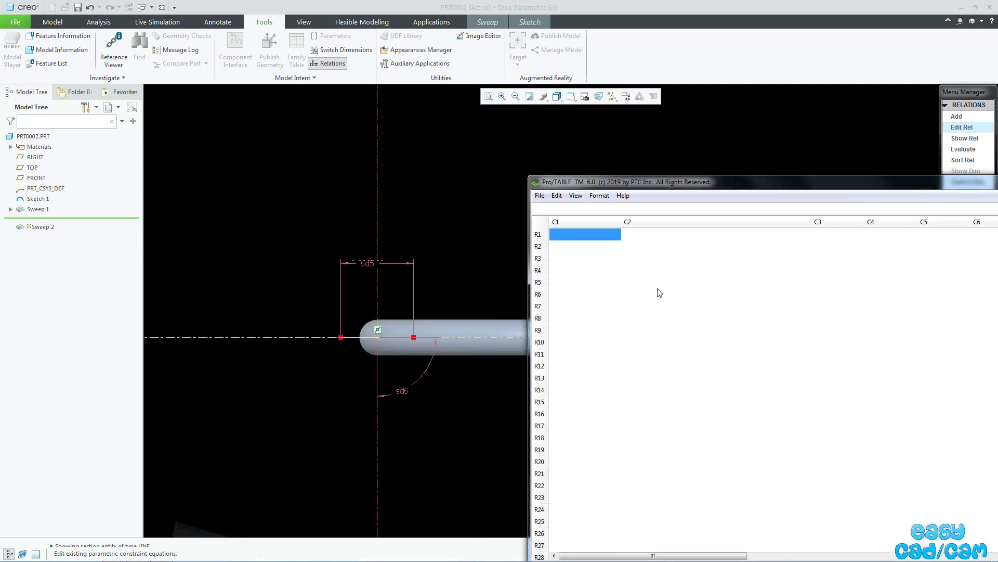
right_click(589, 207)
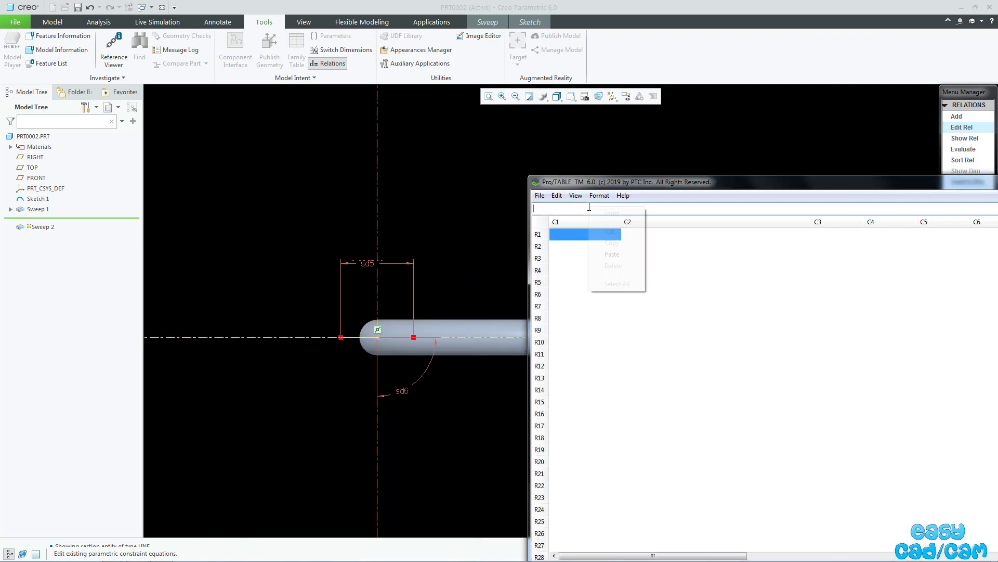
left_click(609, 257)
key("Return")
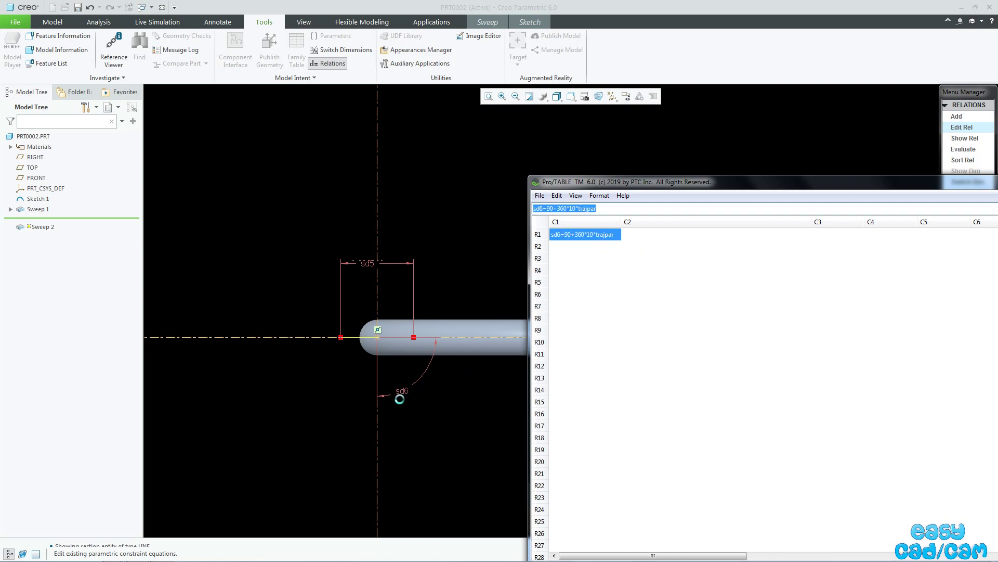
- Save the relation, accept the section and complete the twisted surface Sweep 2
left_click(540, 196)
left_click(554, 279)
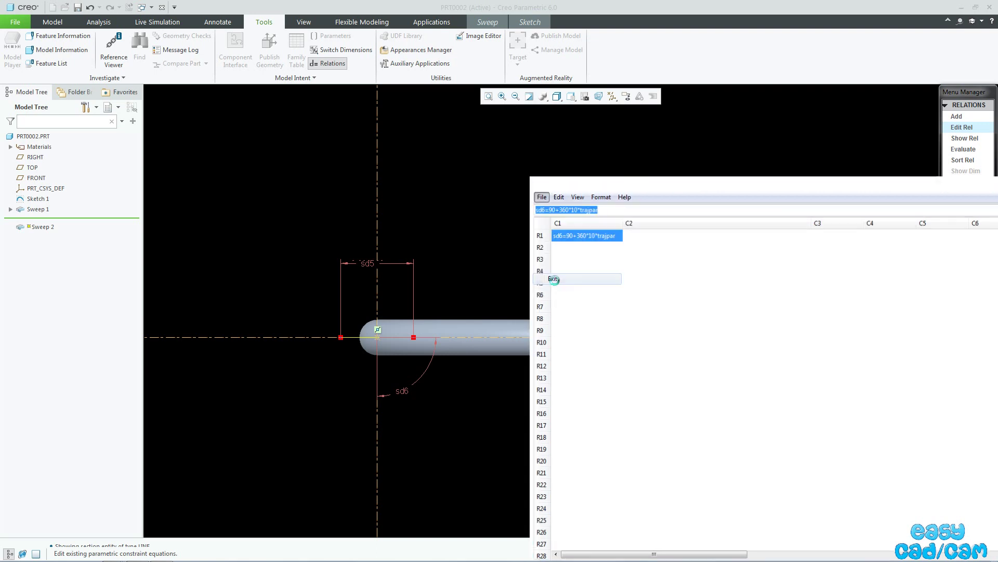
middle_click(553, 279)
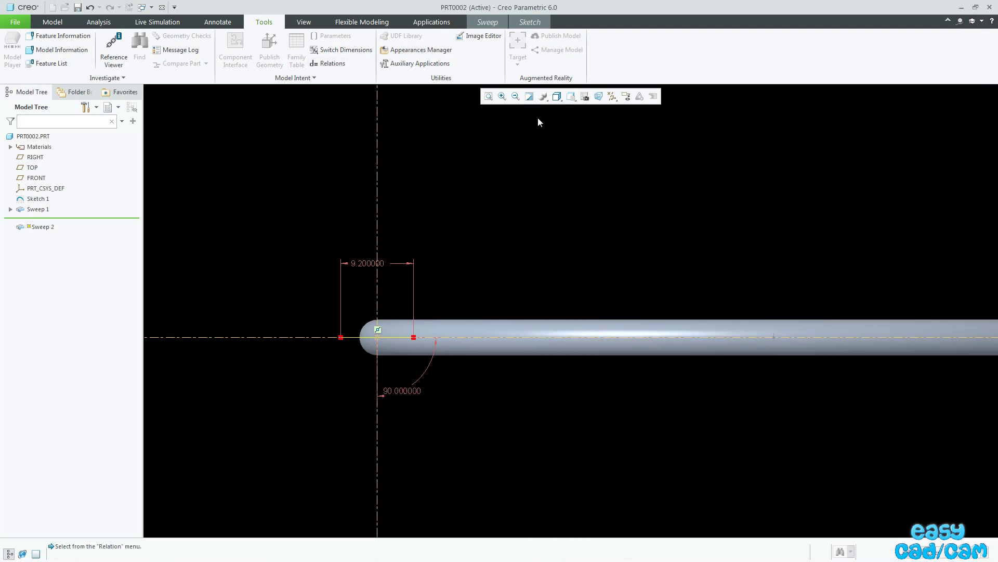
left_click(529, 24)
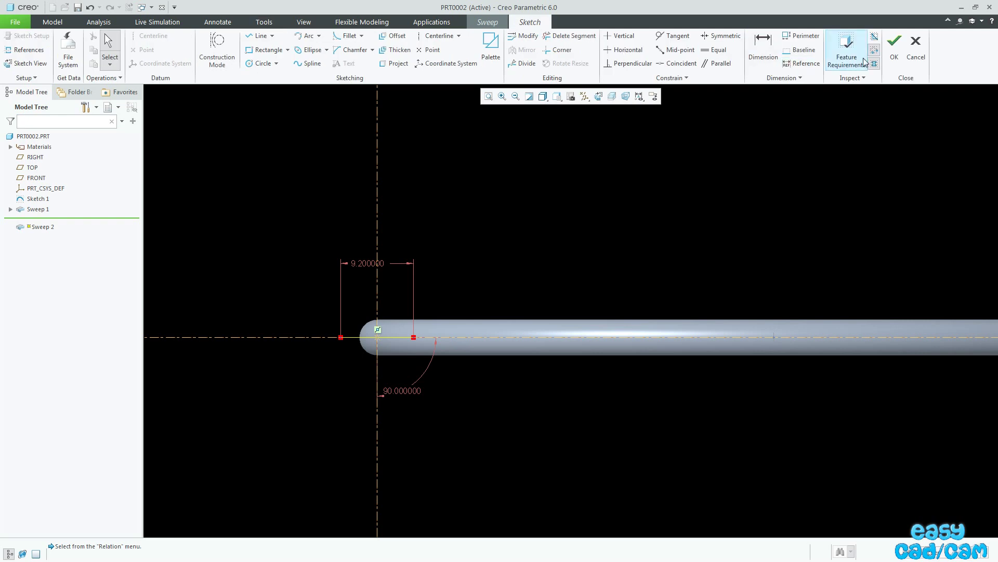
left_click(895, 55)
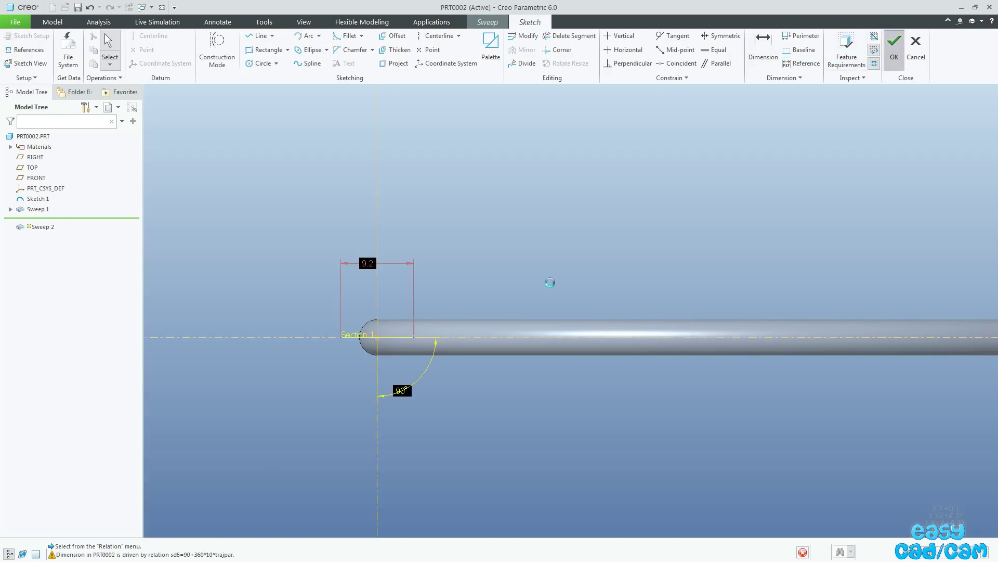
middle_click(498, 294)
left_click(473, 300)
key("ctrl+d")
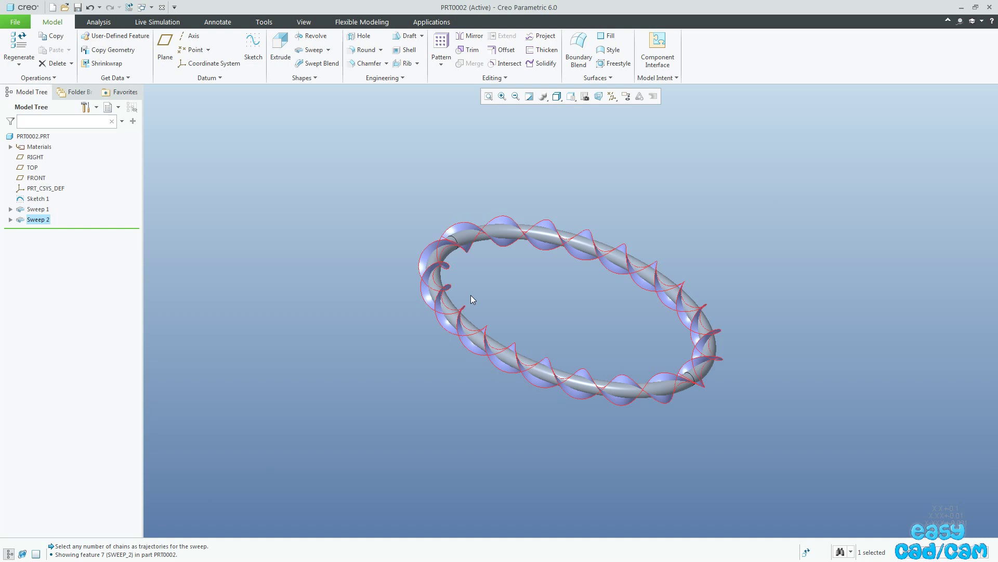
- Start a sweep along the helical curve and sketch a circle at its start
left_click(311, 49)
scroll(722, 335, "up", 3)
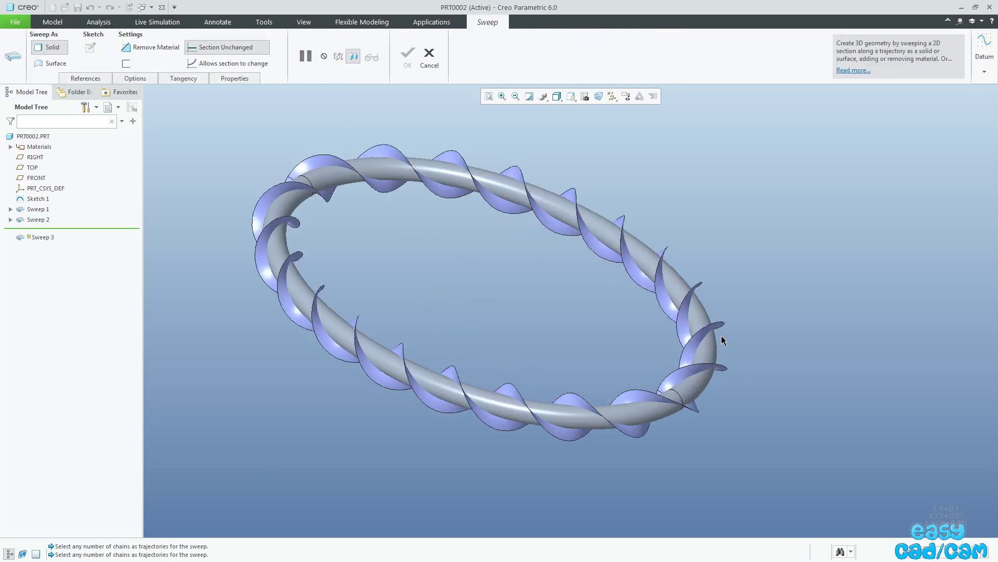
left_click(719, 322)
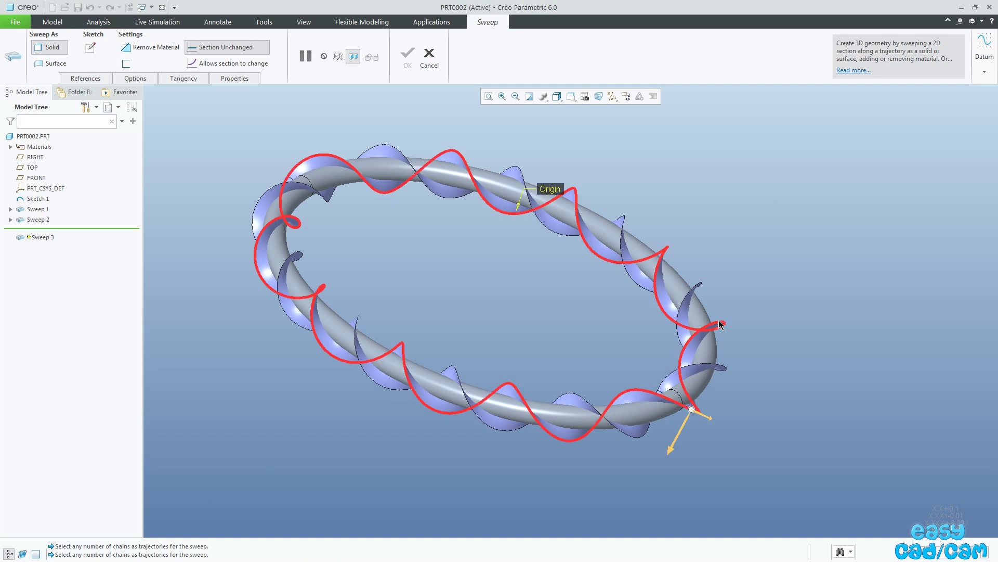
left_click(90, 48)
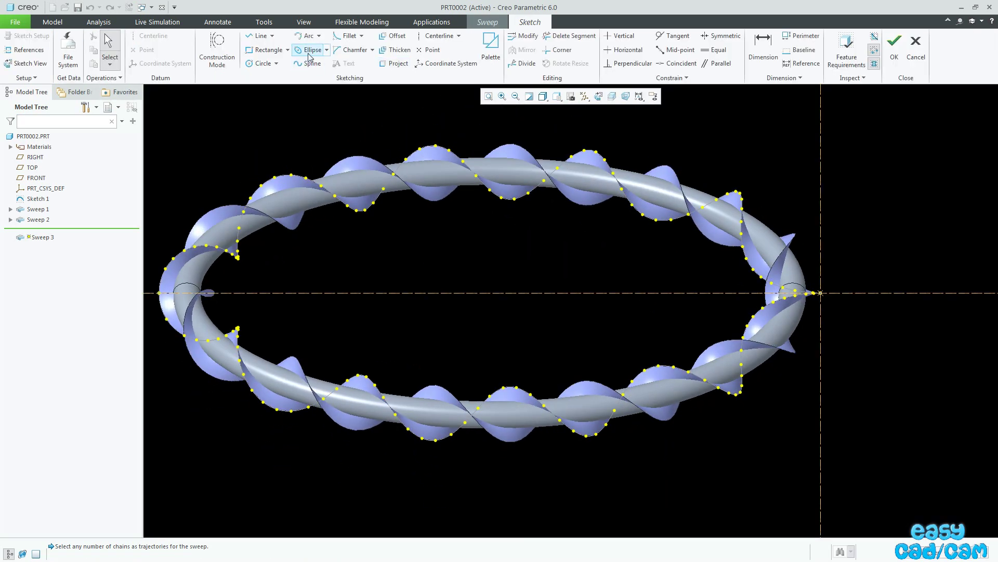
left_click(252, 65)
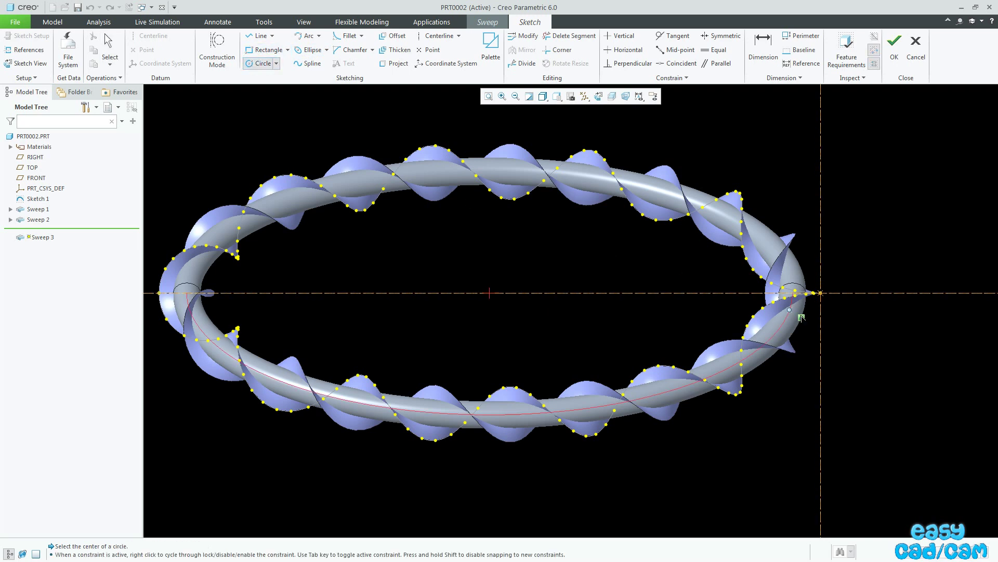
left_click(820, 293)
left_click(832, 309)
middle_click(838, 308)
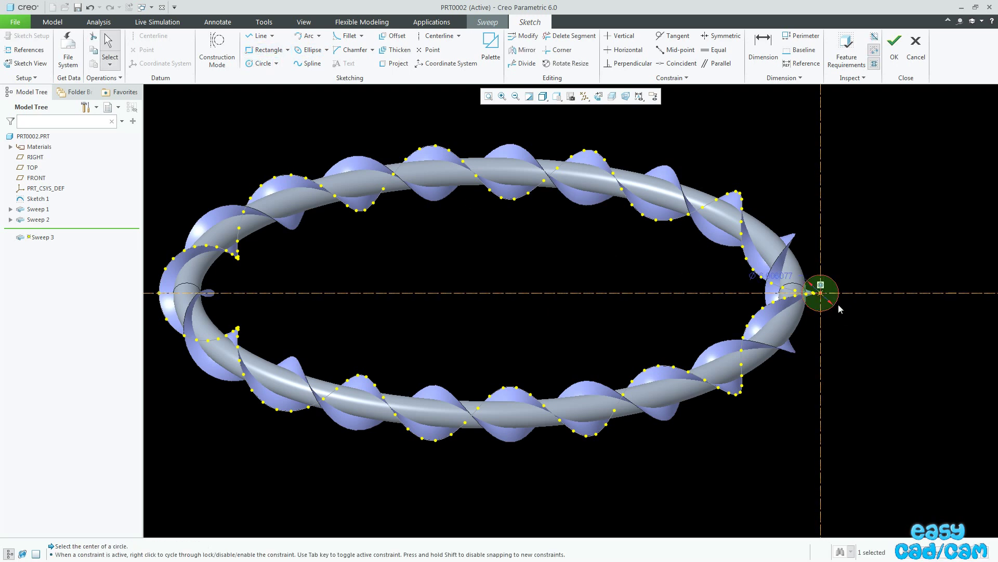
- Set the circle diameter to 4.5 and complete Sweep 3 as a solid rod
left_click_drag(773, 285, 883, 260)
double_click(883, 260)
type("4.5")
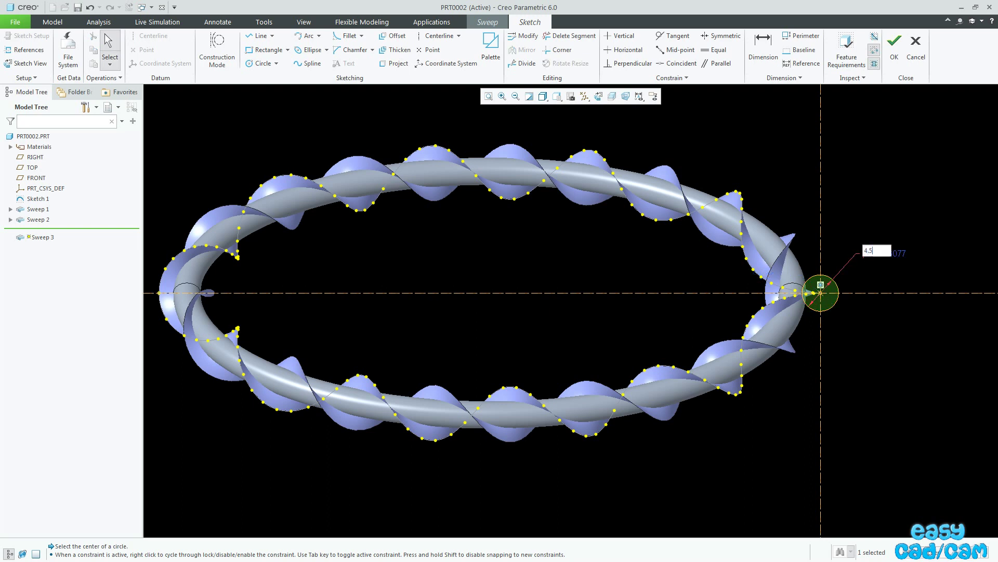
key("Return")
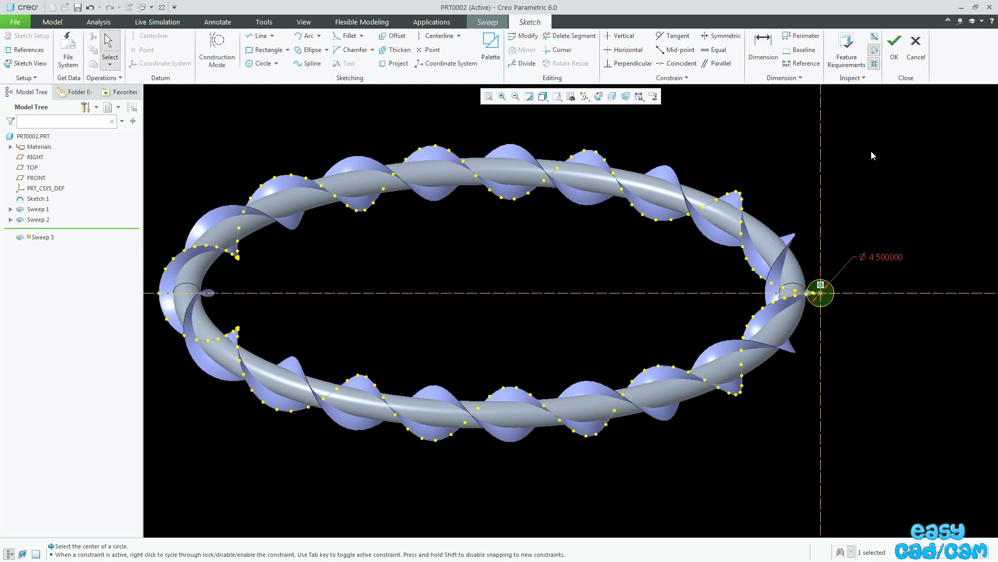
left_click(894, 58)
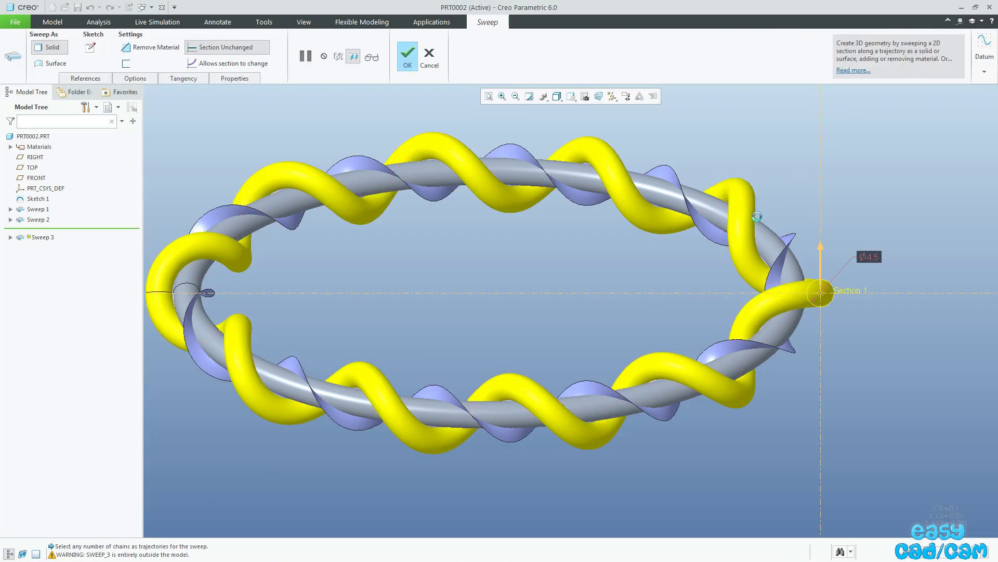
middle_click(696, 289)
scroll(689, 301, "down", 3)
middle_click_drag(690, 301, 614, 310)
left_click(608, 309)
left_click(311, 50)
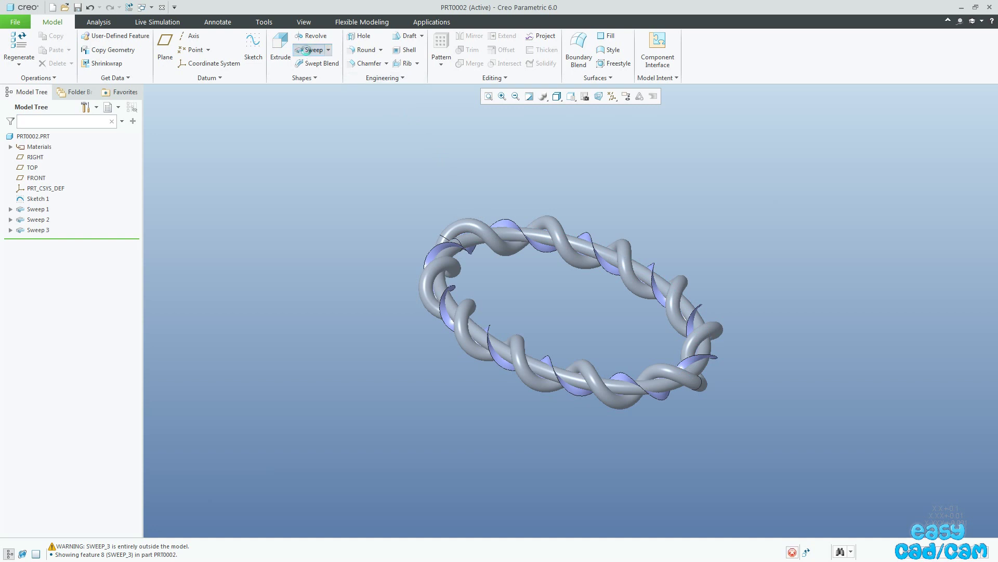
- Use the other helical curve as trajectory and sketch a circle at its start
left_click(656, 399)
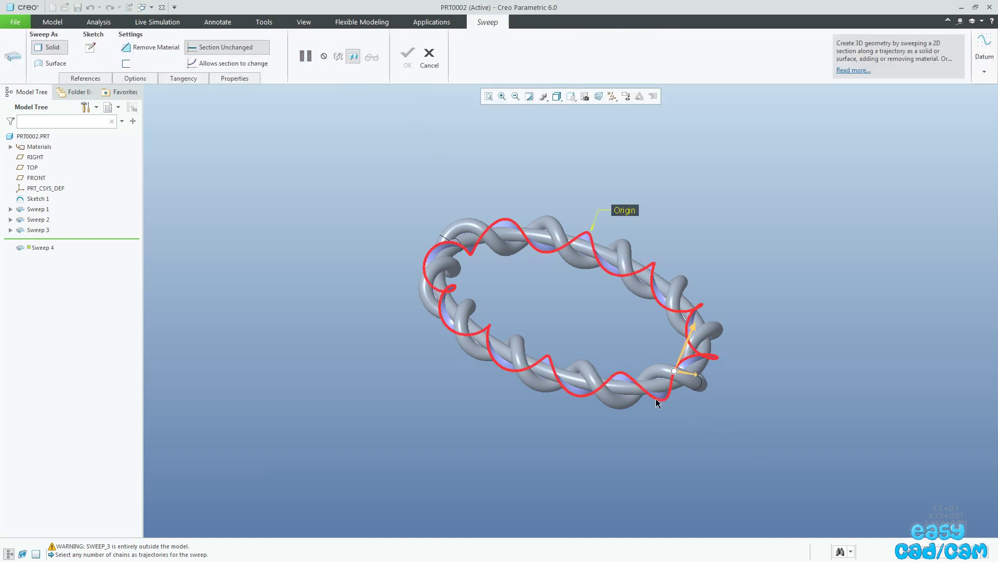
left_click(91, 47)
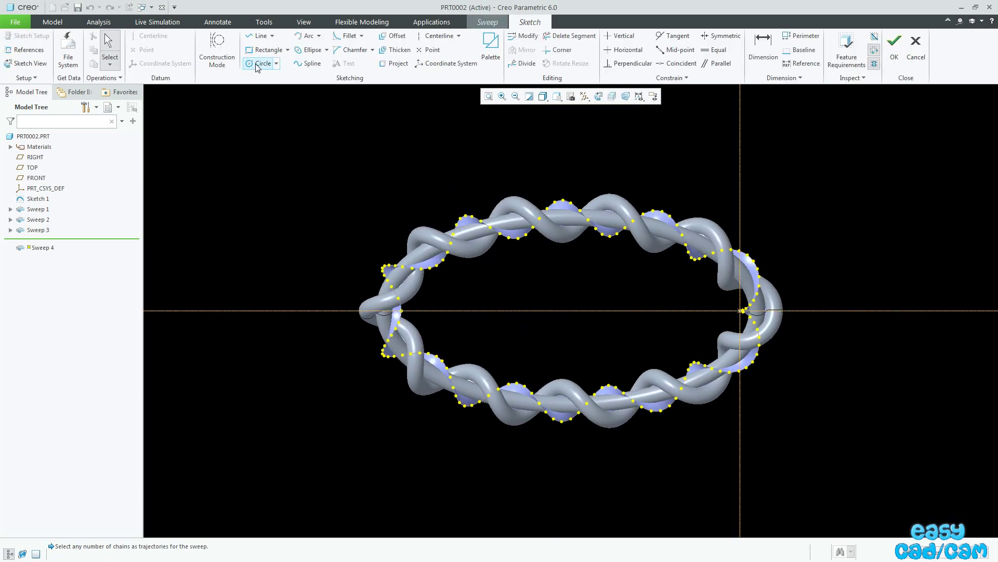
left_click(263, 63)
scroll(731, 312, "down", 3)
left_click(751, 311)
left_click(734, 329)
middle_click(697, 336)
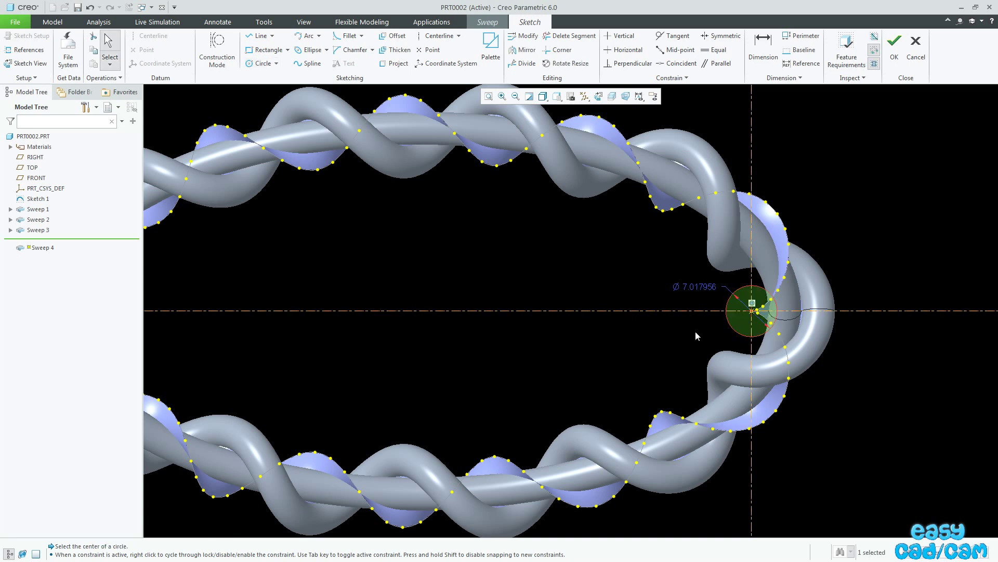
- Set the circle diameter to 4.5 and complete the solid strand Sweep 4
double_click(692, 286)
type("4.5")
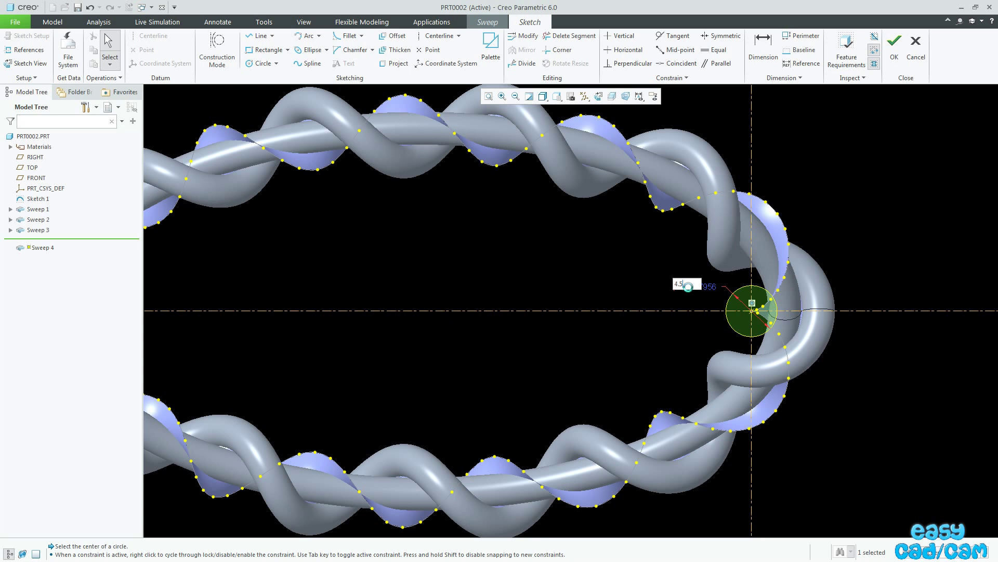
key("Return")
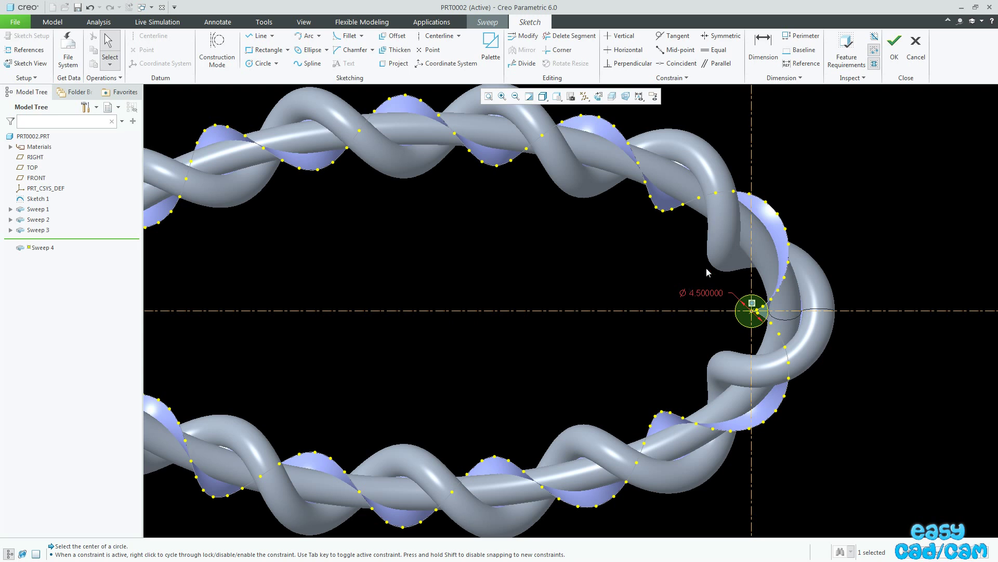
left_click(894, 52)
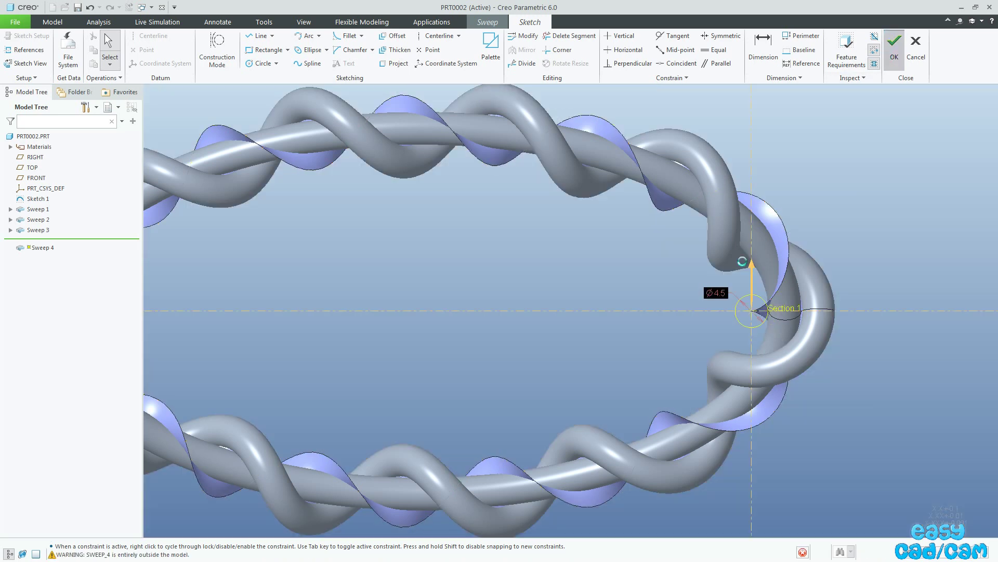
middle_click(628, 284)
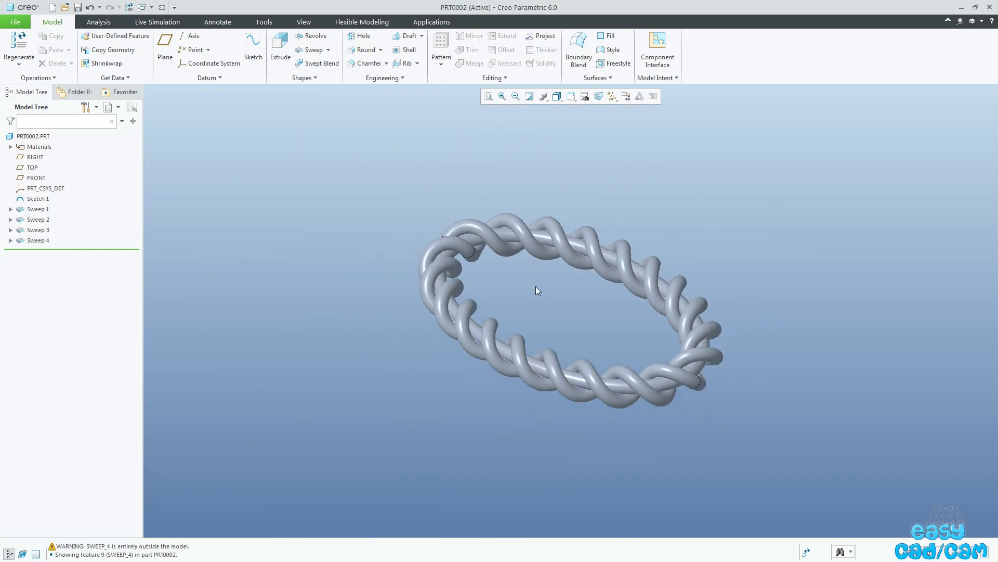
- Begin Sweep 5 with thickness 3 along the oval rim path and start sketching a section line
left_click(311, 50)
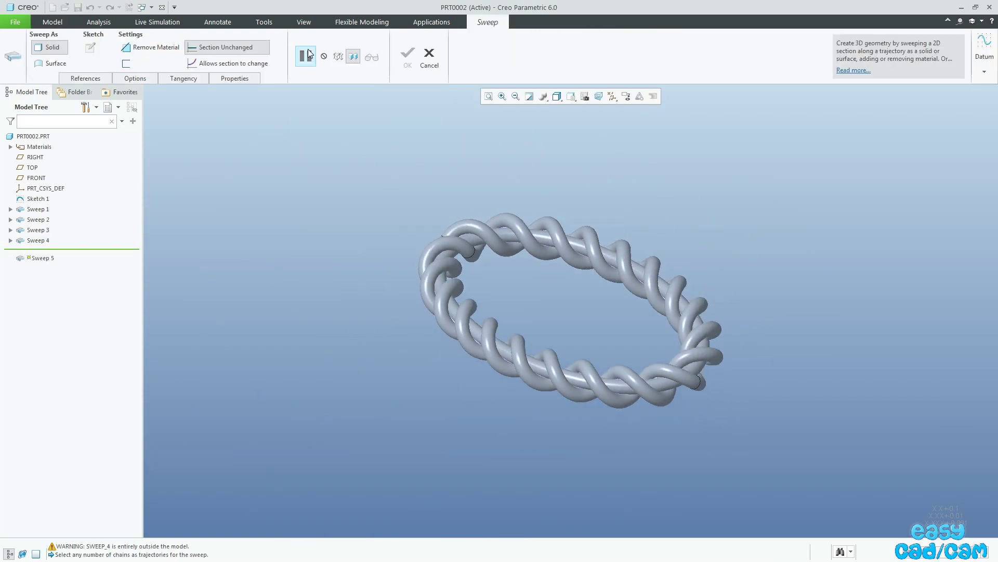
double_click(165, 63)
type("3")
key("Return")
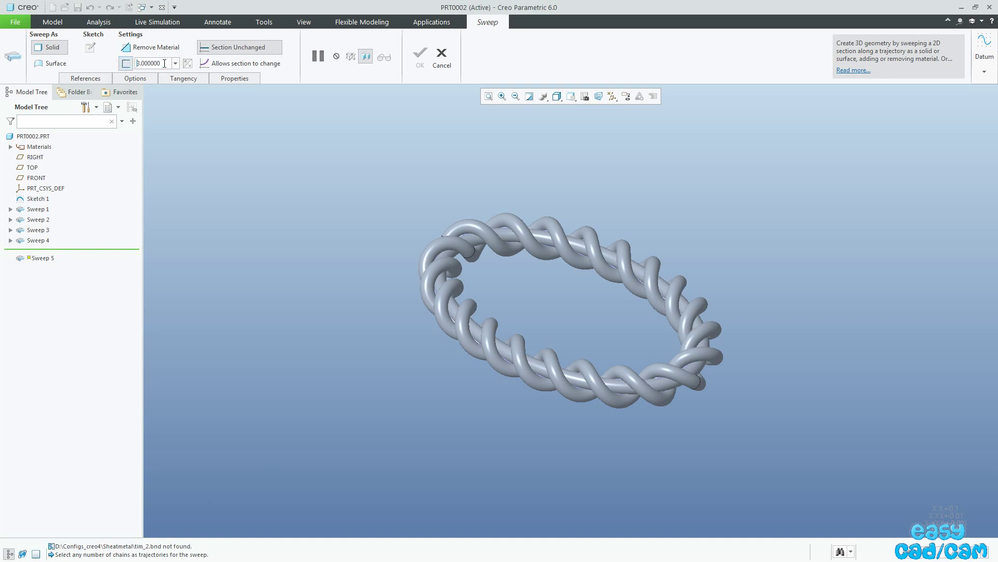
left_click(502, 352)
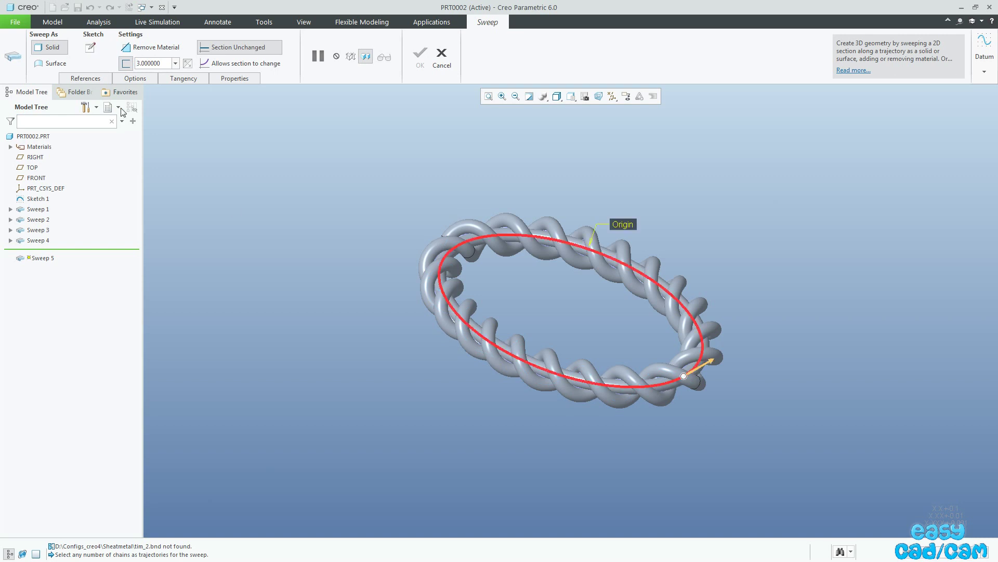
left_click(90, 47)
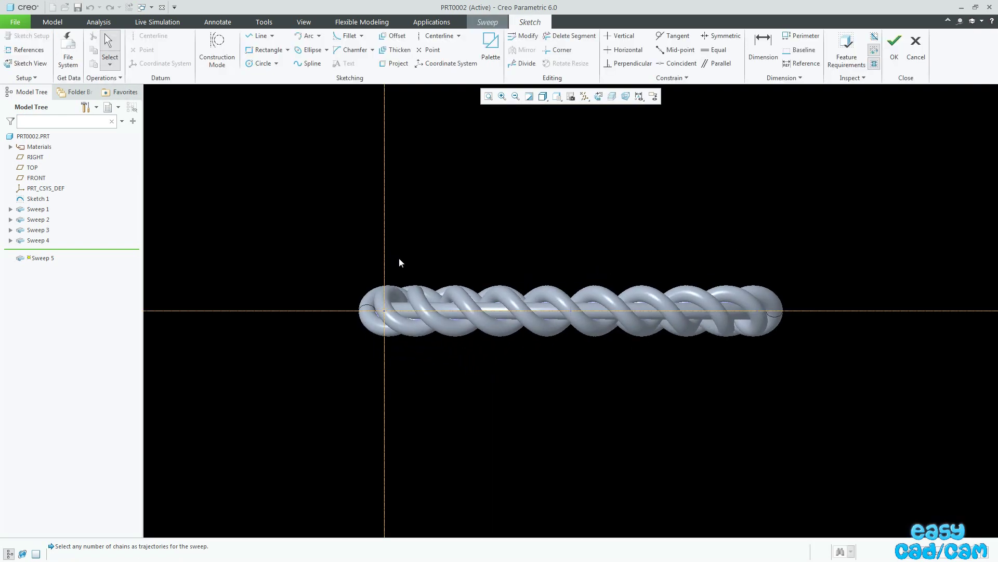
left_click(259, 36)
- Draw the L-shaped profile lines and round their corner with an R10 fillet
scroll(391, 408, "up", 2)
left_click(420, 390)
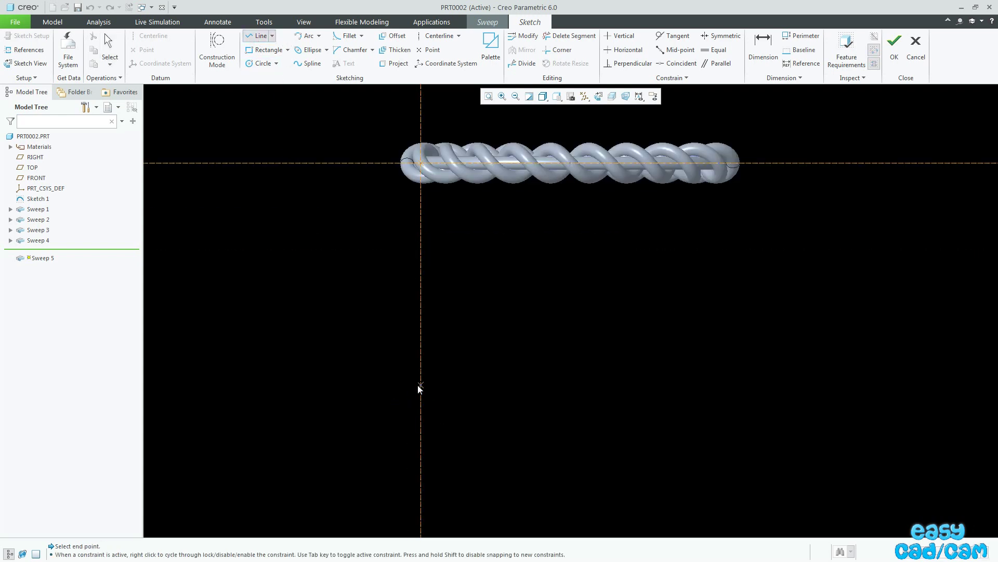
scroll(440, 431, "up", 1)
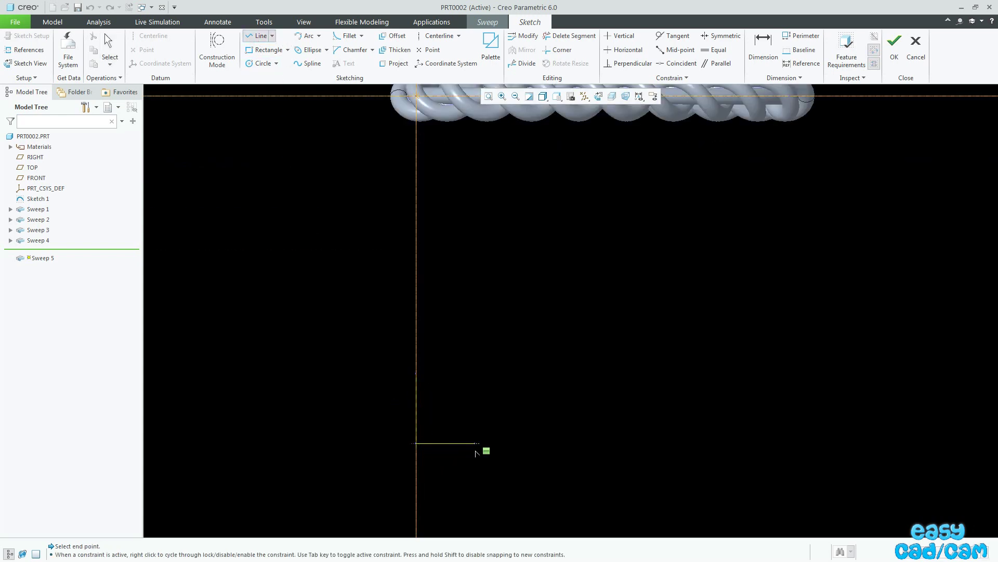
left_click(487, 450)
middle_click(557, 404)
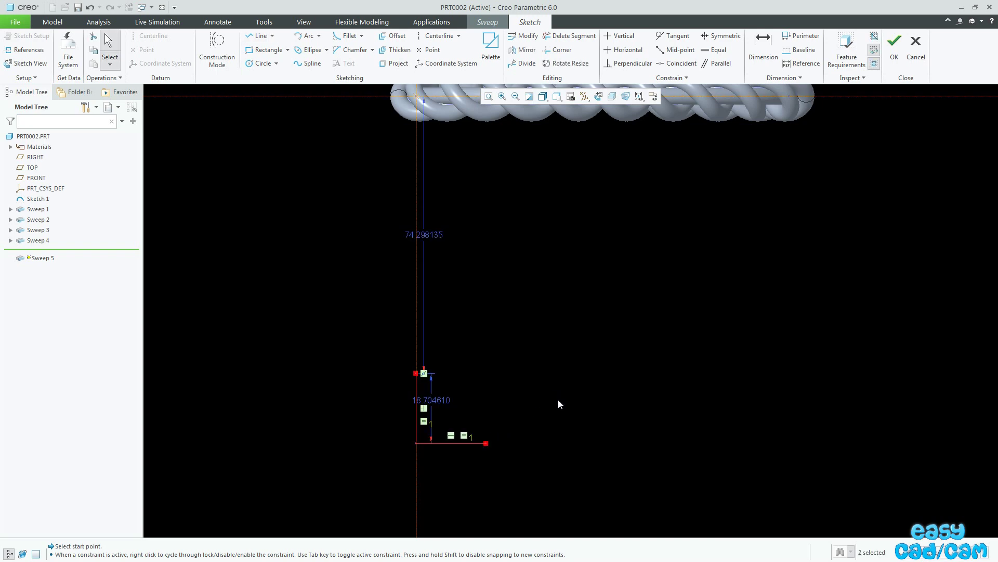
left_click(347, 35)
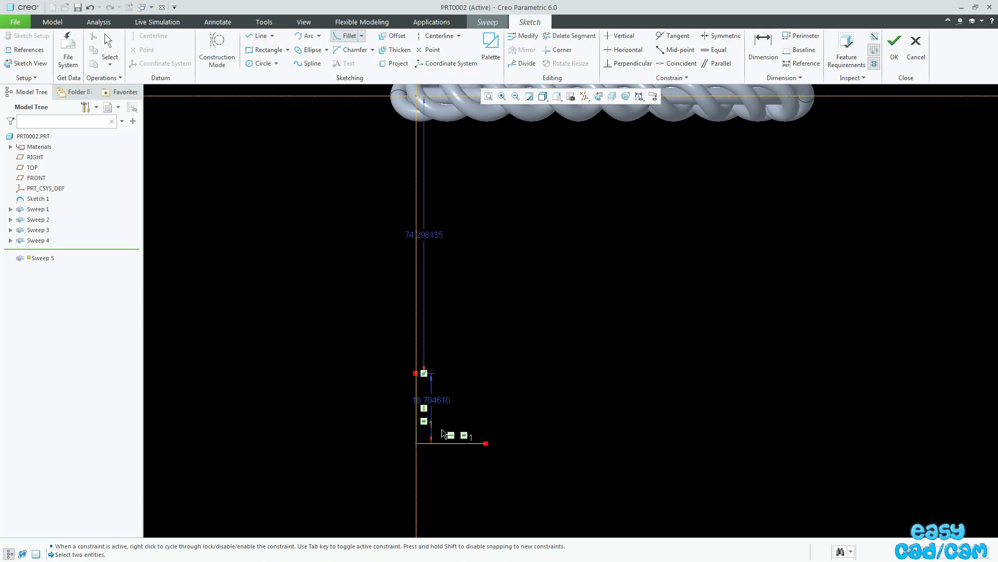
scroll(419, 445, "up", 3)
left_click(475, 443)
left_click(413, 398)
middle_click(496, 379)
left_click(379, 437)
type("10")
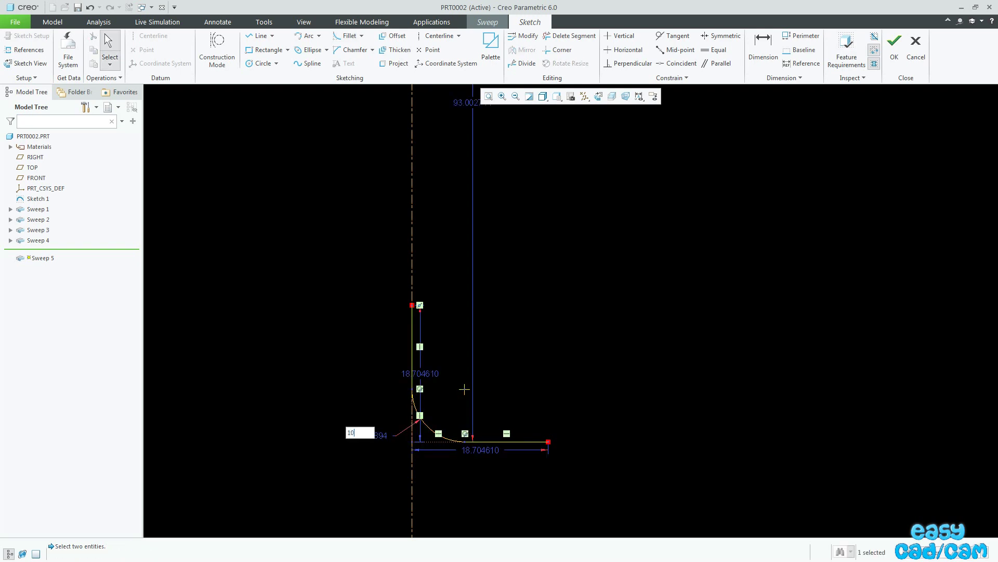
key("Return")
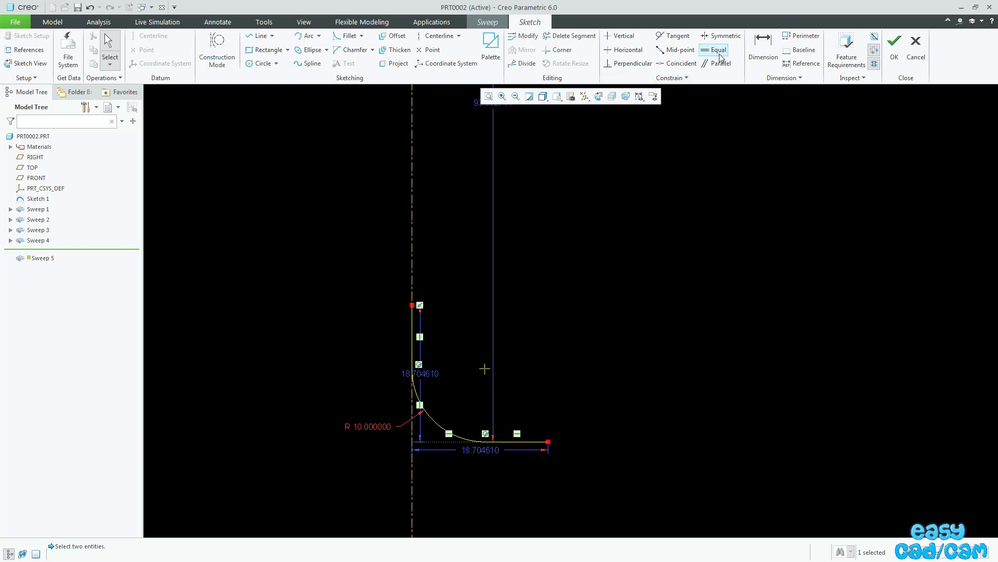
- Make the two legs equal and dimension the profile width to 15
left_click(715, 50)
left_click(524, 443)
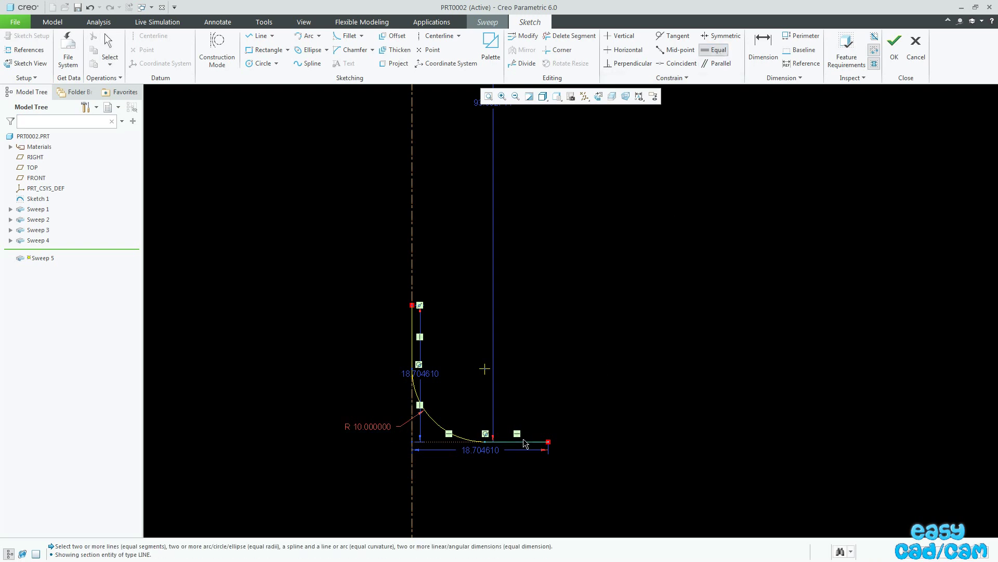
left_click(416, 362)
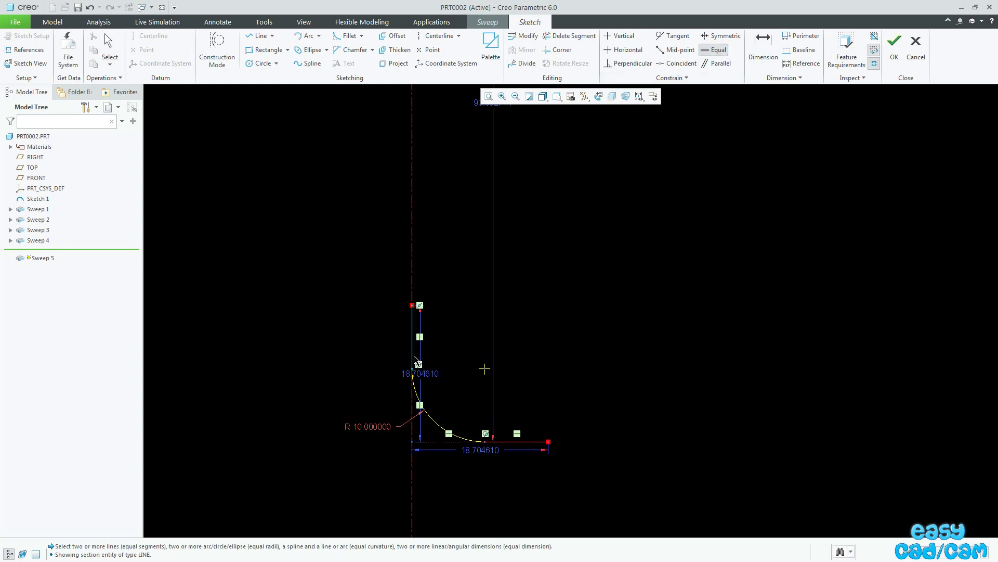
middle_click(543, 395)
left_click(764, 47)
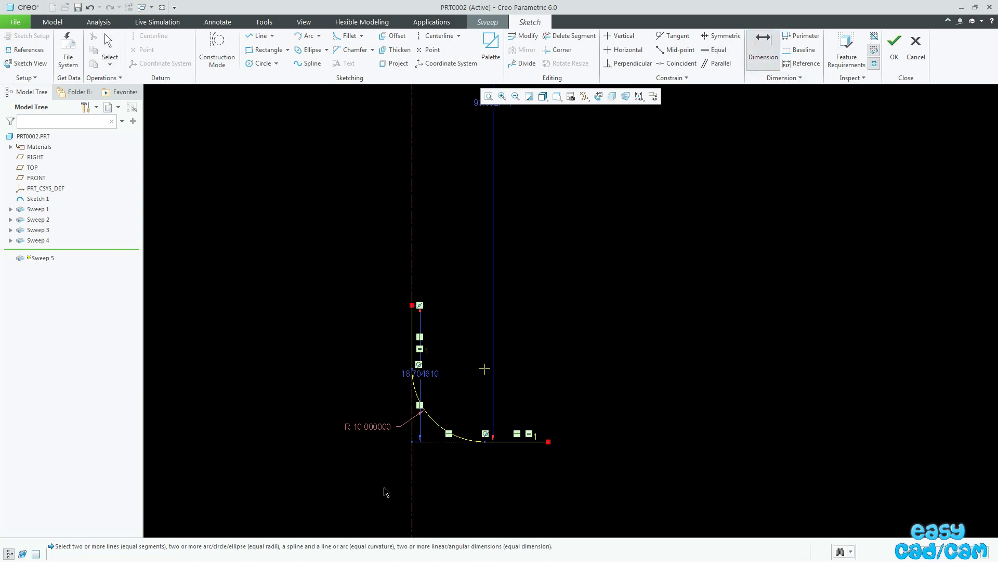
left_click(413, 480)
left_click(548, 442)
middle_click(512, 485)
type("1")
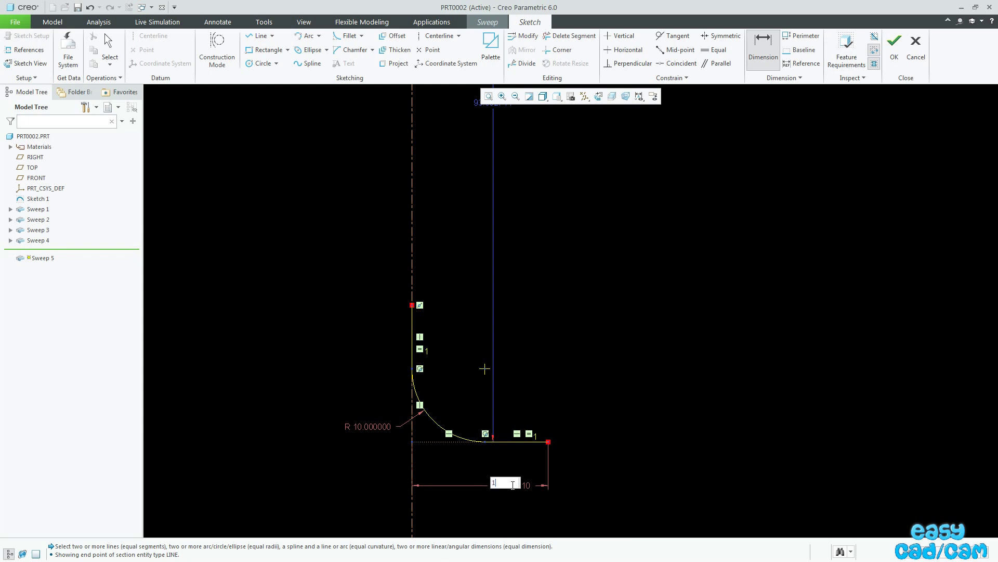
key("Return")
middle_click(593, 484)
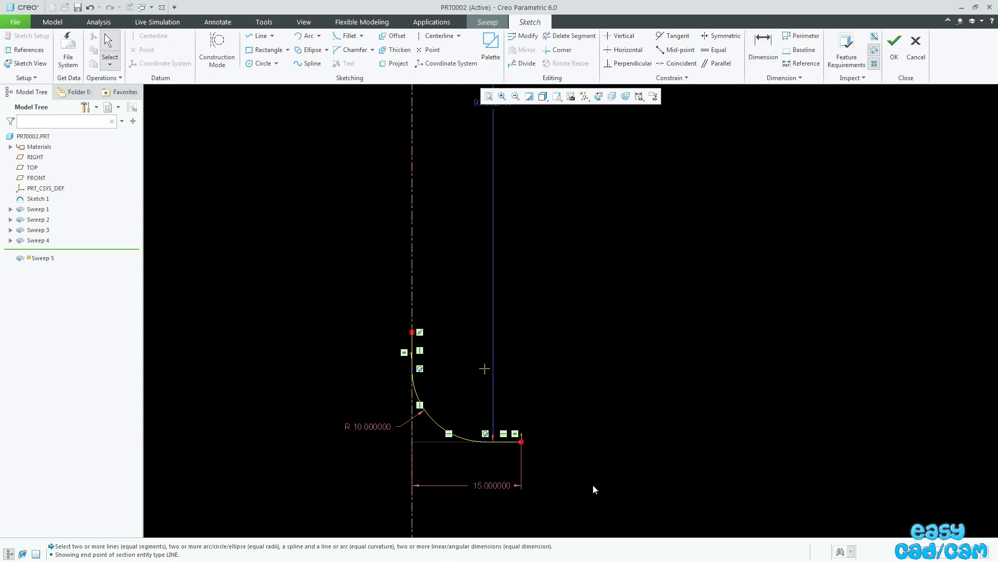
- Set the profile height below the rim to 80 and accept the sketch
scroll(544, 468, "up", 3)
left_click_drag(526, 281, 353, 299)
double_click(355, 299)
type("8")
key("Return")
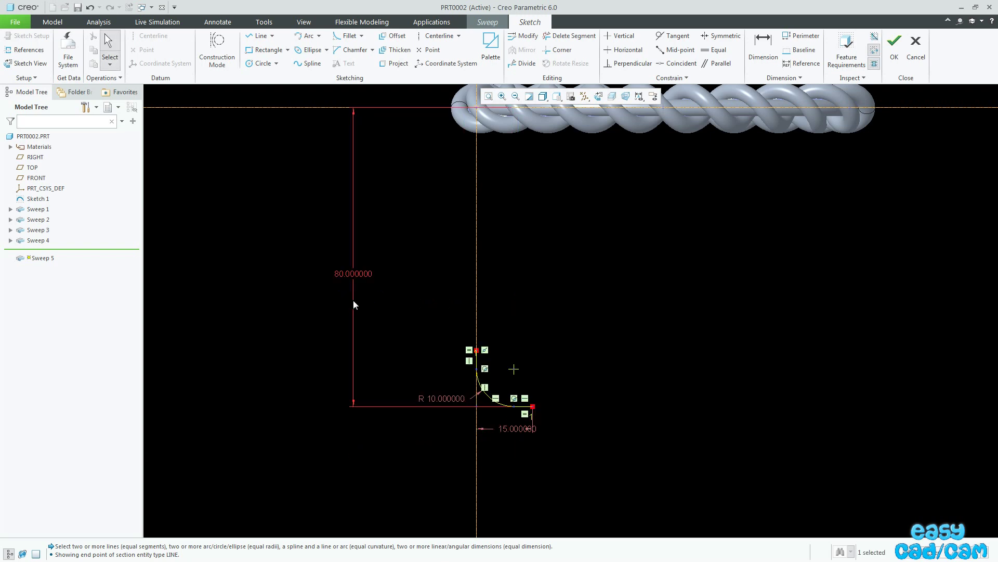
left_click(895, 48)
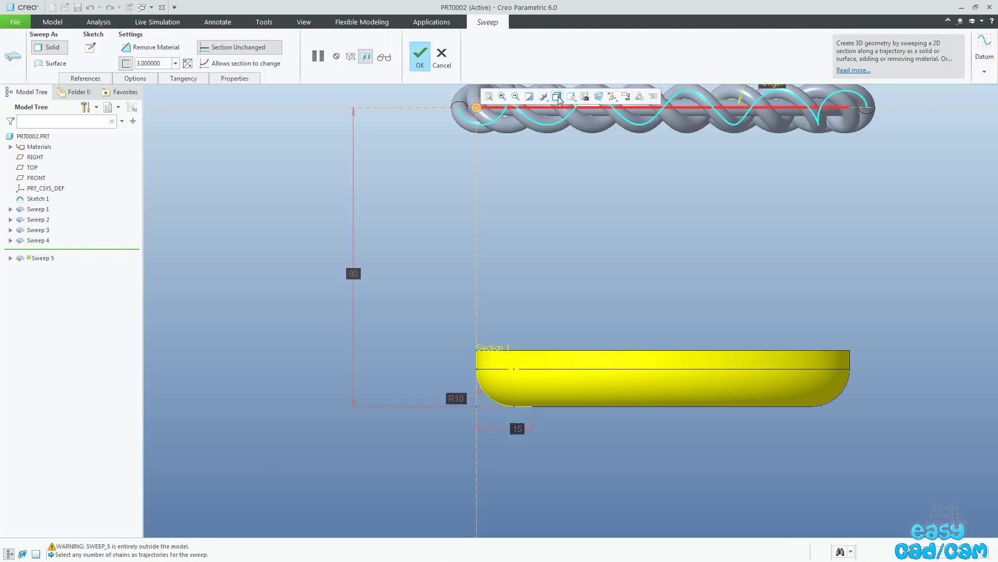
- In wireframe, thicken the sweep into a thin wall on the flipped side and finish it
left_click(557, 96)
left_click(568, 166)
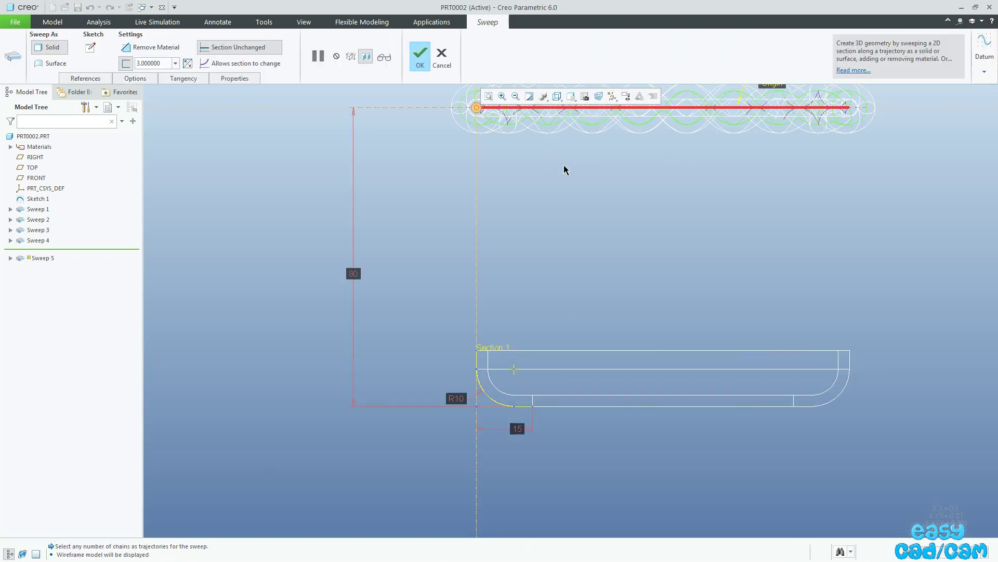
left_click(187, 63)
left_click(187, 63)
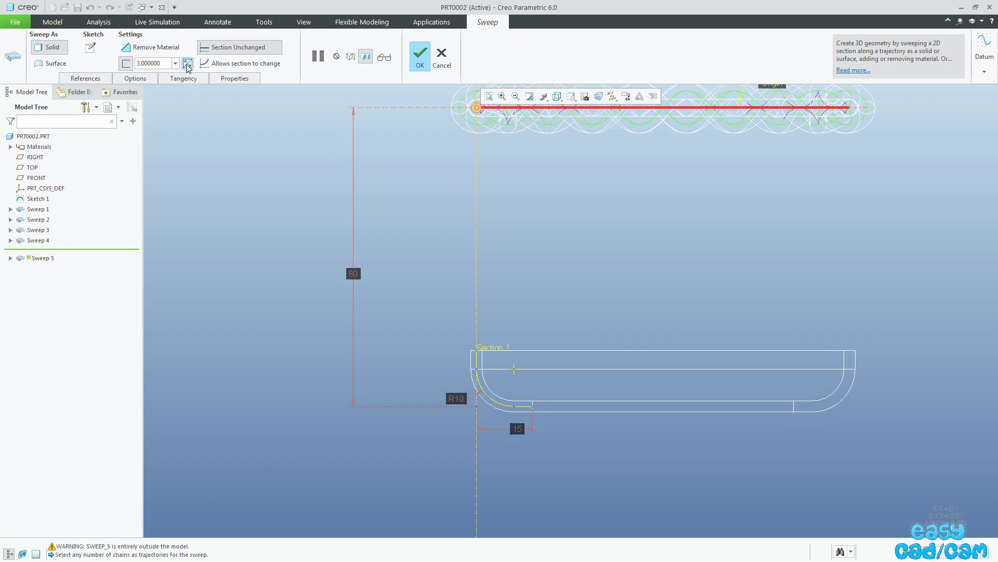
left_click(421, 58)
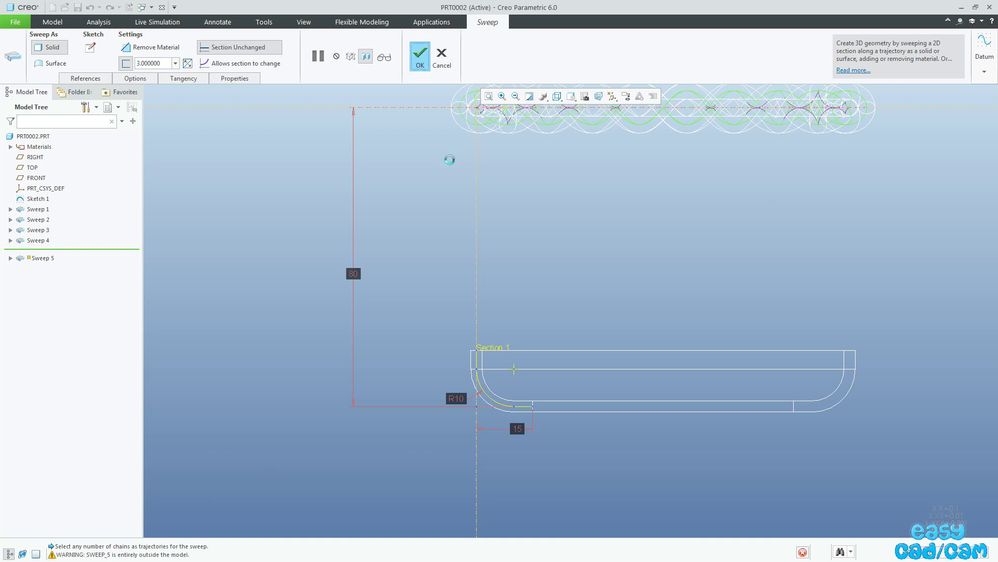
- Return to shaded-with-edges display in the default view with datum planes shown
left_click(557, 97)
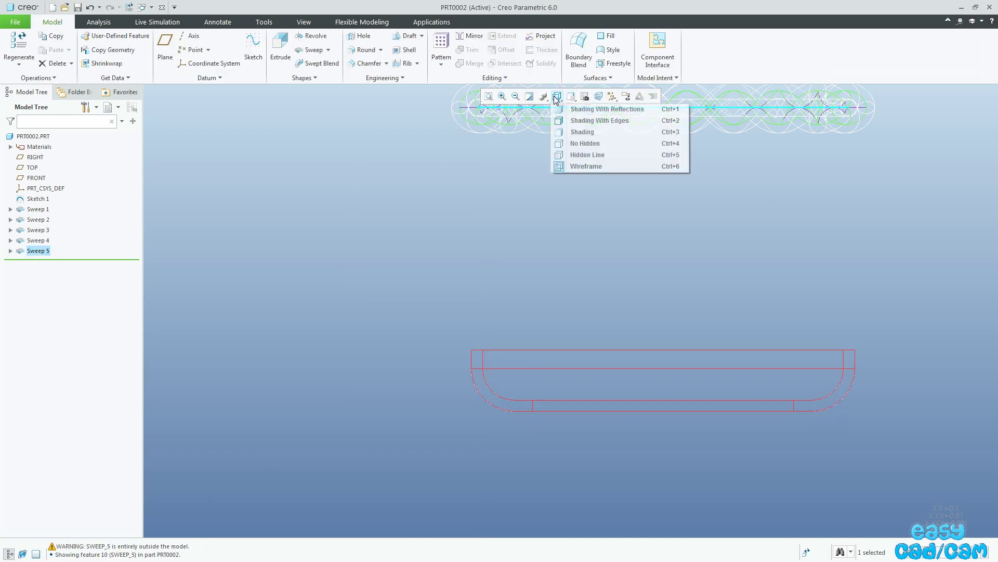
left_click(567, 121)
key("ctrl+d")
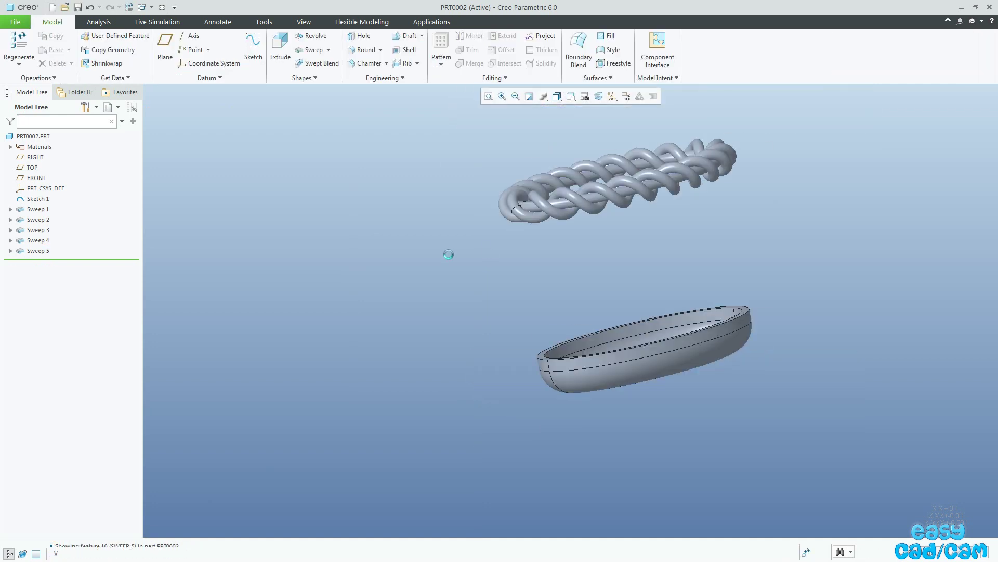
key("ctrl+shift+p")
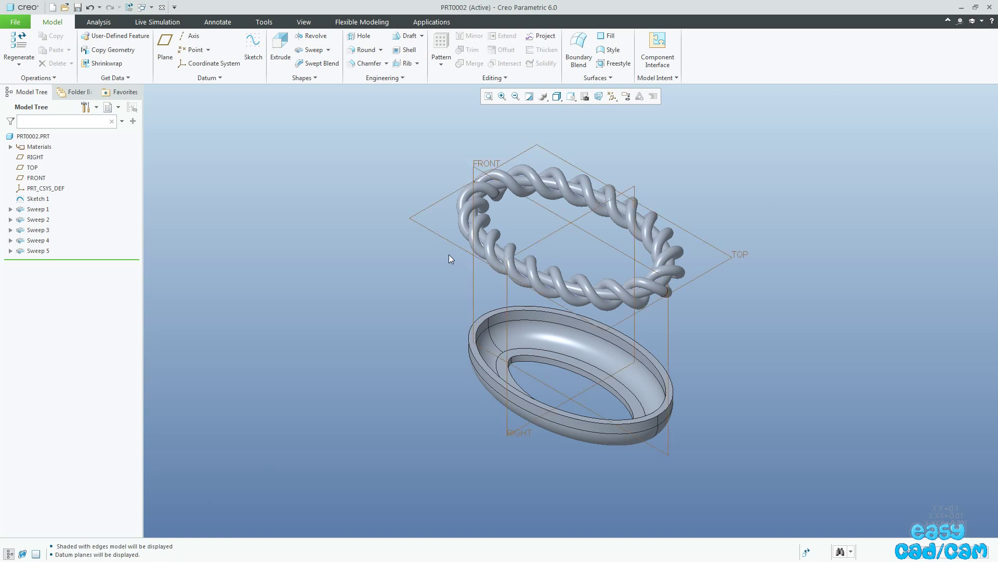
- Begin an extrude sketched on the TOP plane, adding the rim curve end as a reference
left_click(284, 52)
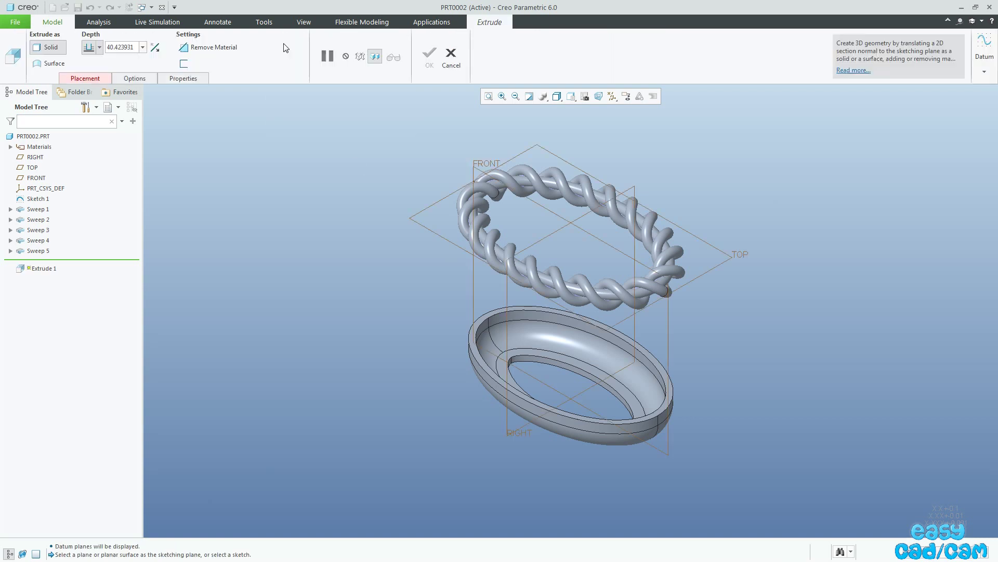
left_click(719, 268)
key("ctrl+shift+p")
left_click(543, 97)
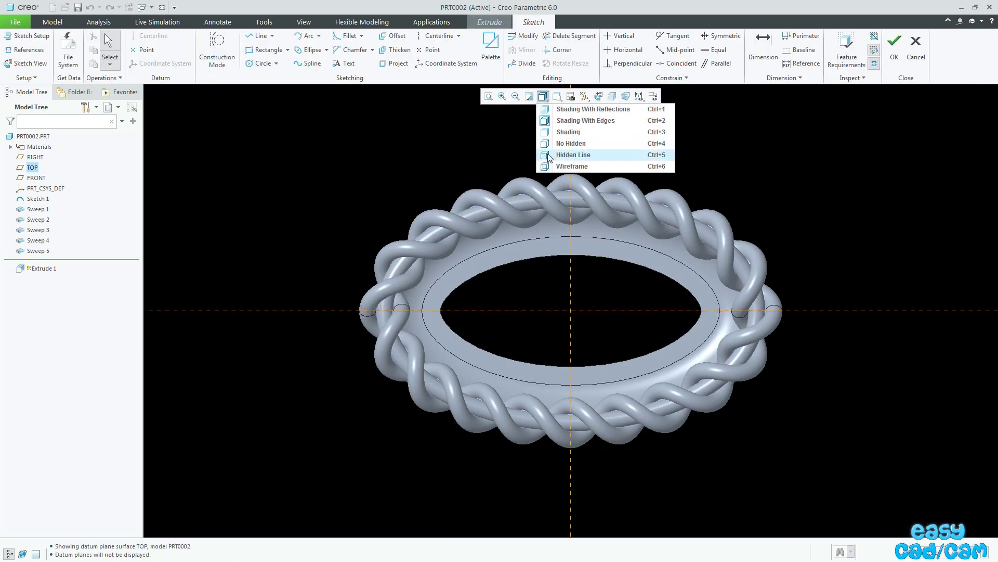
left_click(553, 170)
left_click(7, 54)
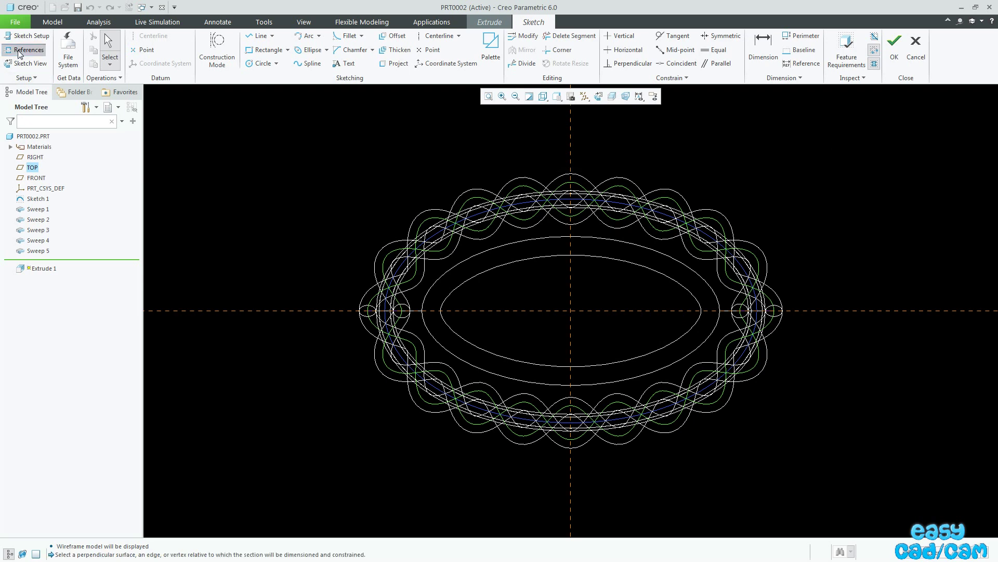
scroll(812, 314, "down", 2)
scroll(794, 312, "down", 2)
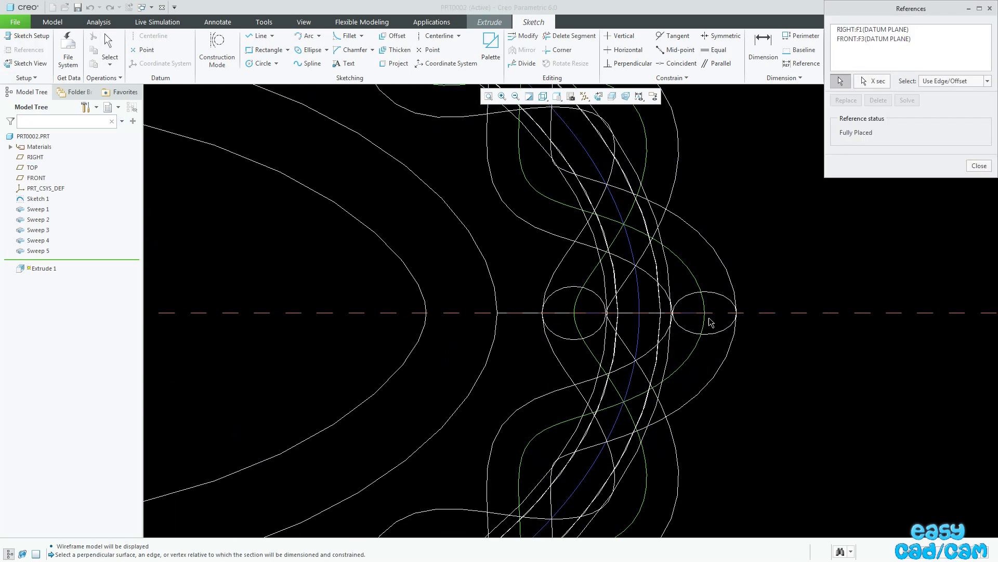
left_click(641, 314)
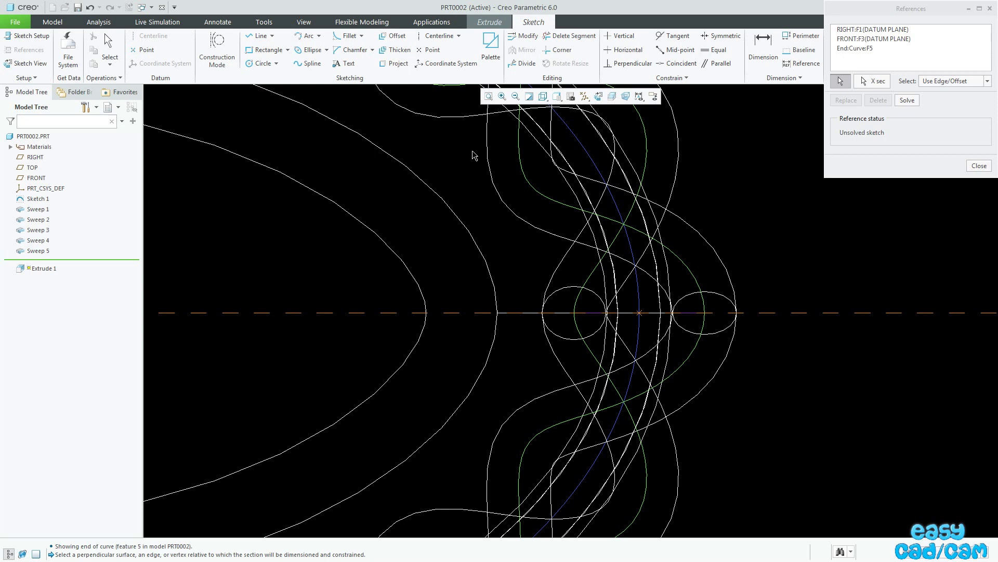
- Draw an ellipse centred on the rim curve with a vertical major axis
left_click(298, 55)
scroll(713, 318, "down", 2)
left_click(578, 311)
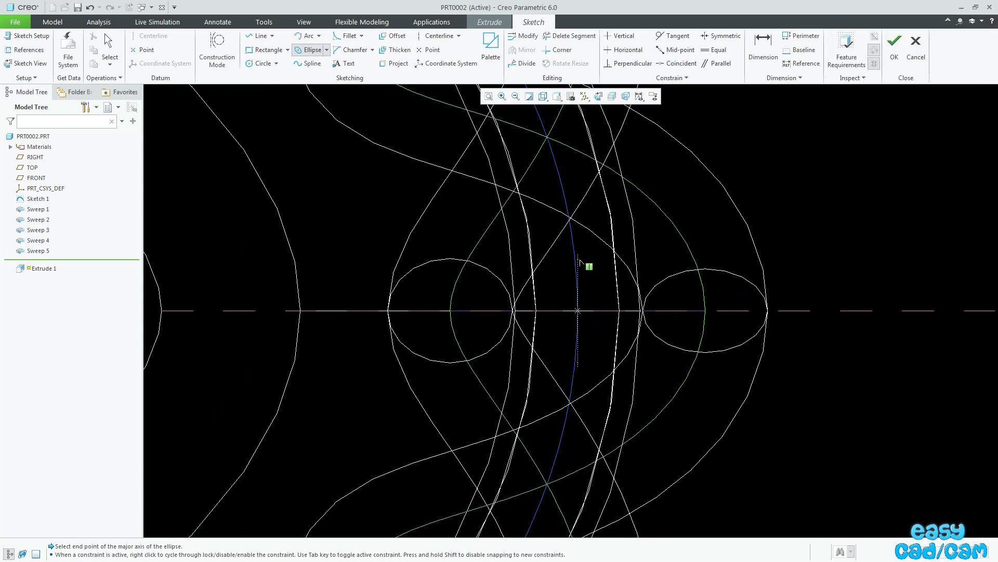
left_click(586, 260)
left_click(596, 266)
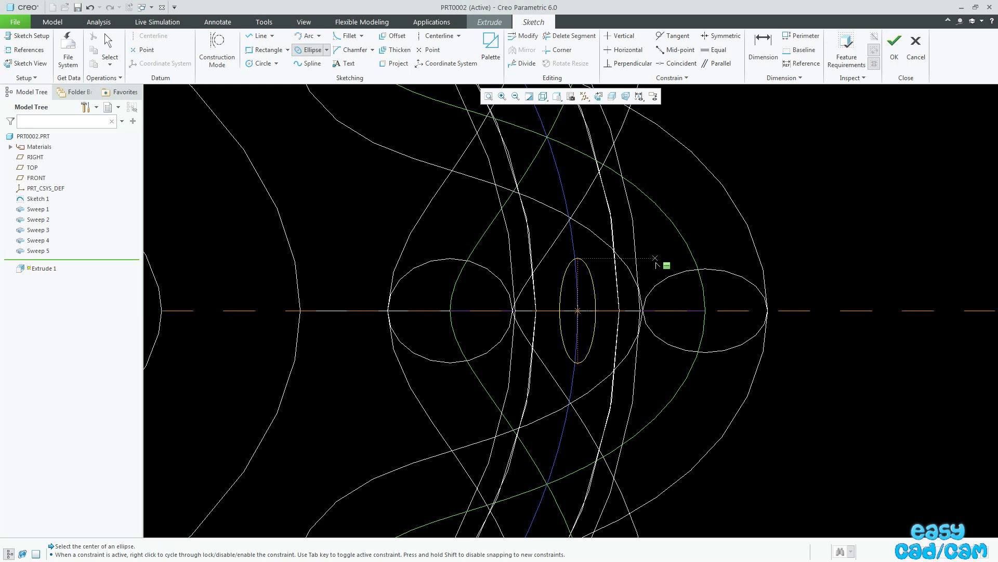
middle_click(614, 268)
- Size the ellipse to 6 tall and 2 wide and finish the sketch
left_click_drag(575, 323, 856, 349)
double_click(855, 348)
type("6")
key("Return")
left_click_drag(591, 311, 812, 268)
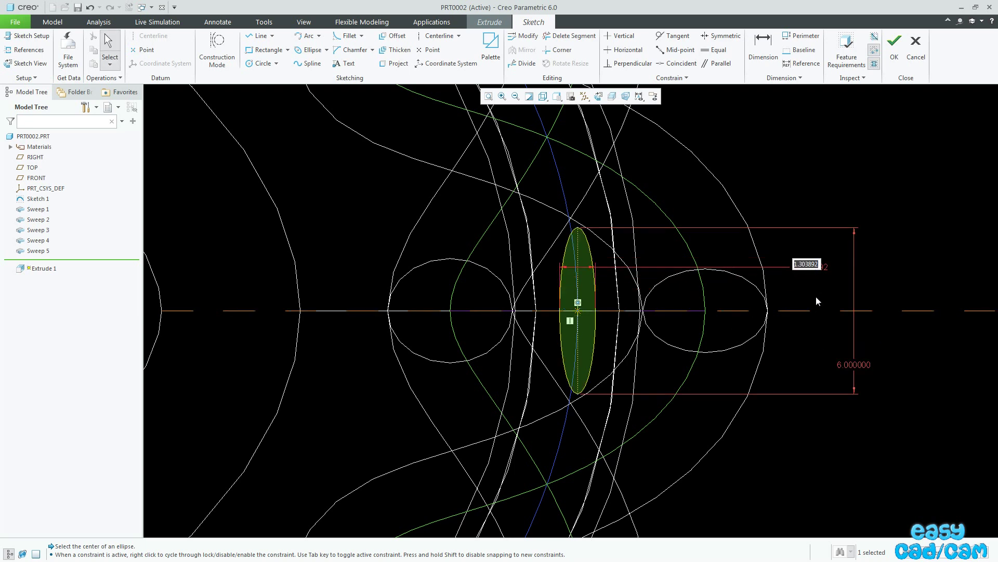
type("2")
key("Return")
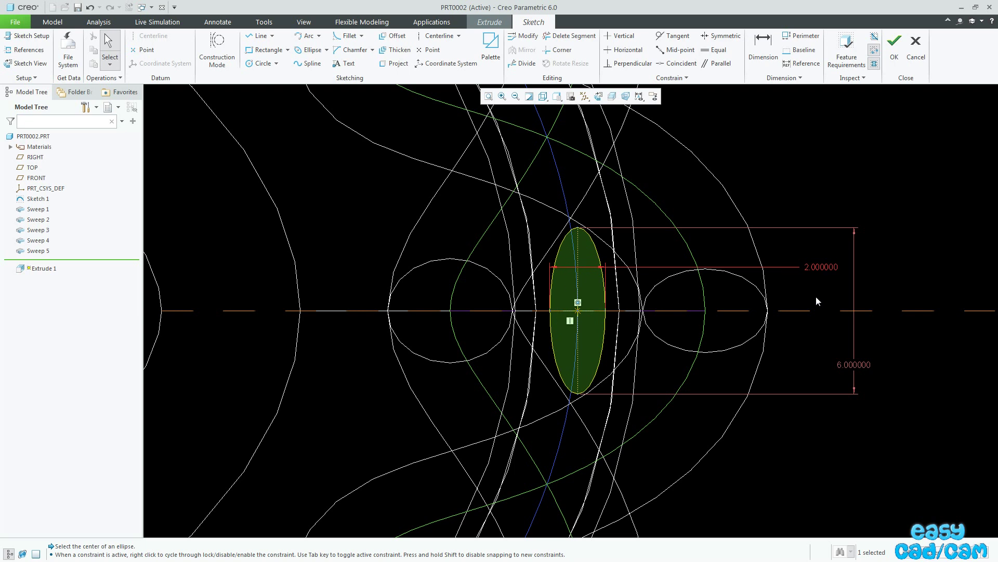
left_click(895, 50)
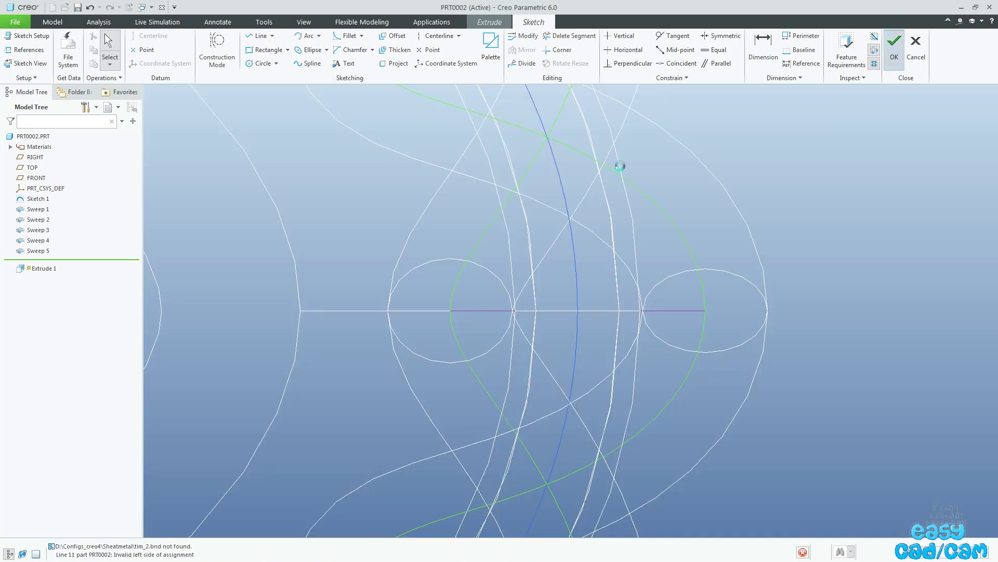
- Extrude the ellipse downward as solid material up to the base's top rim surface
left_click(557, 97)
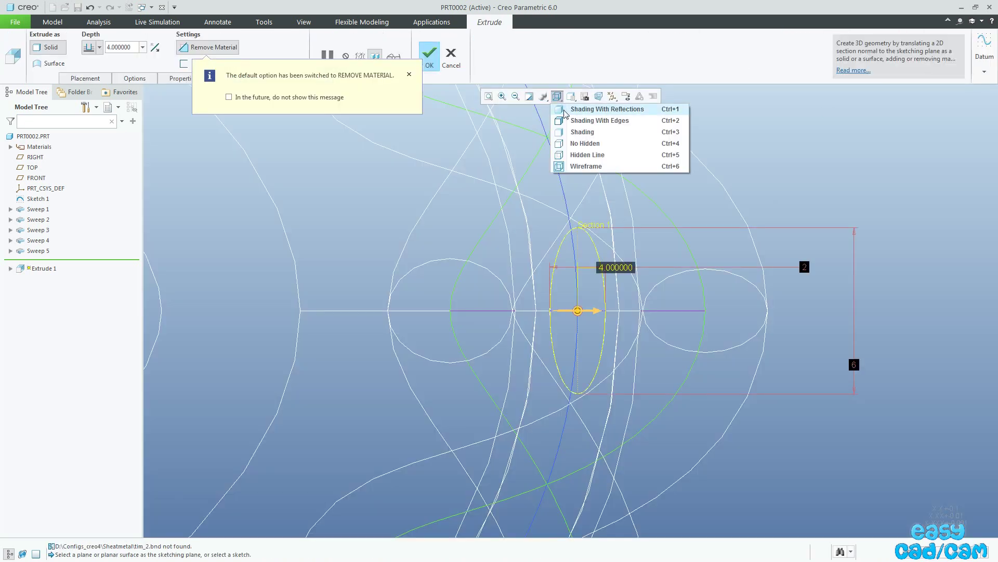
left_click(570, 120)
left_click(571, 96)
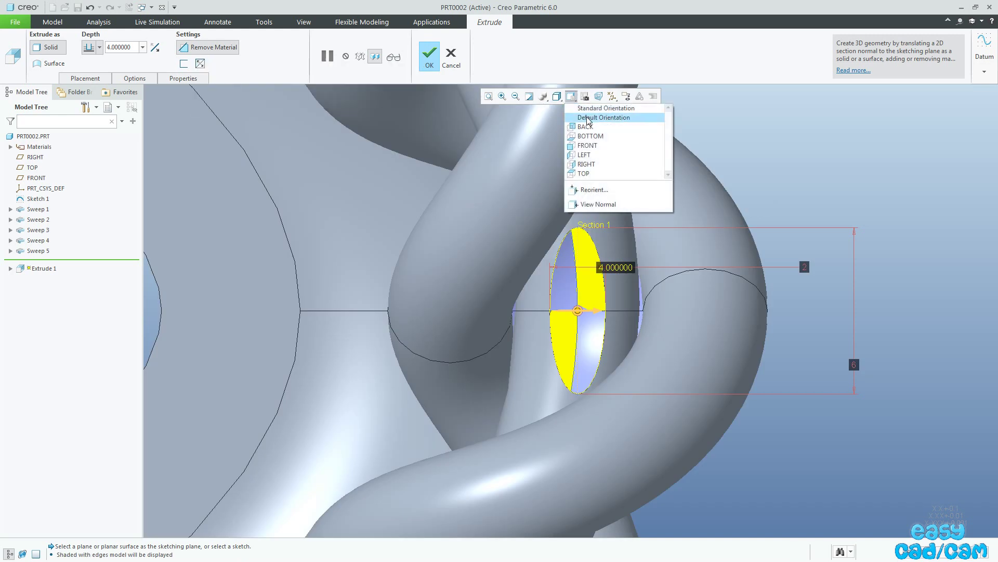
left_click(591, 121)
left_click(660, 253)
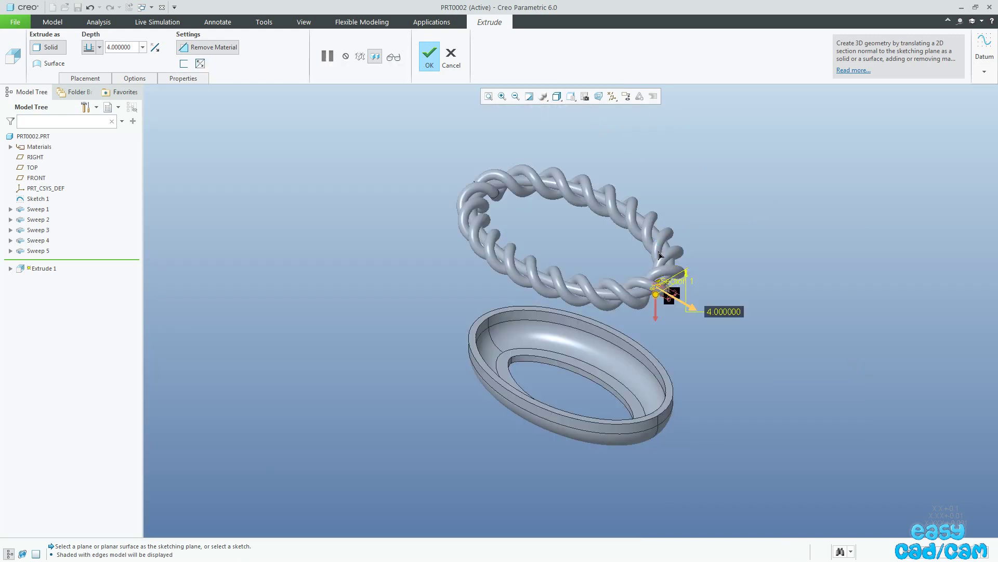
left_click(195, 48)
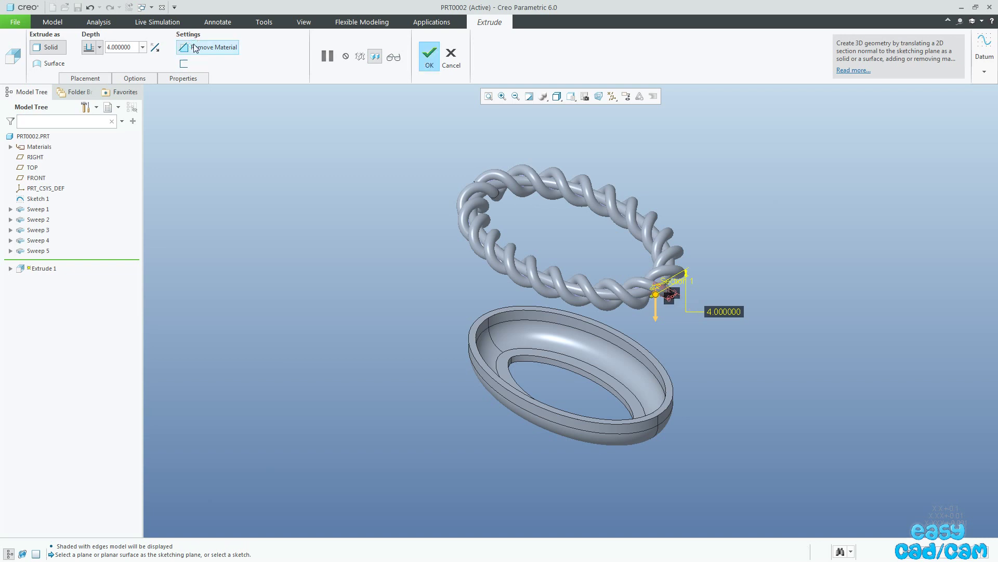
left_click(99, 47)
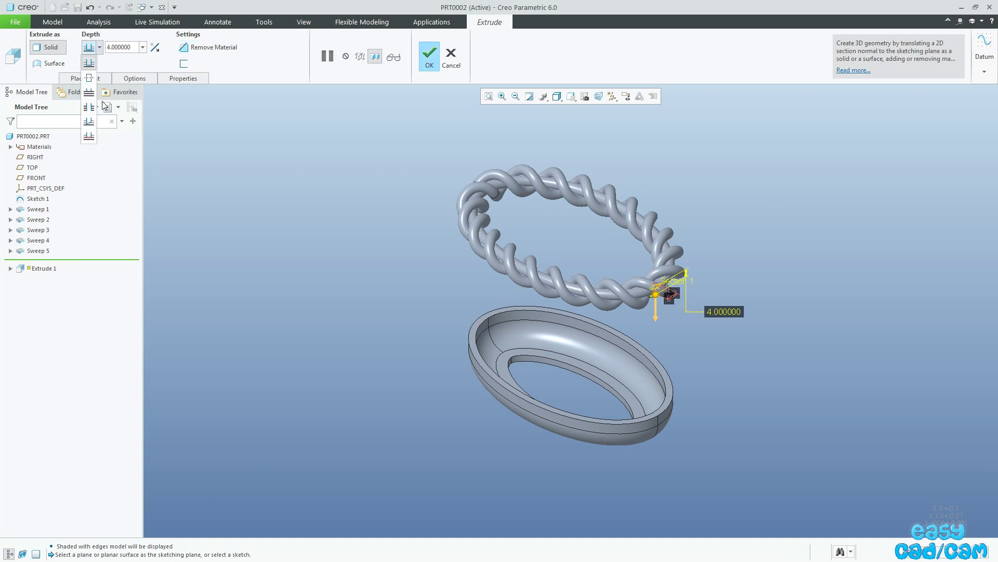
left_click(85, 135)
scroll(654, 447, "down", 5)
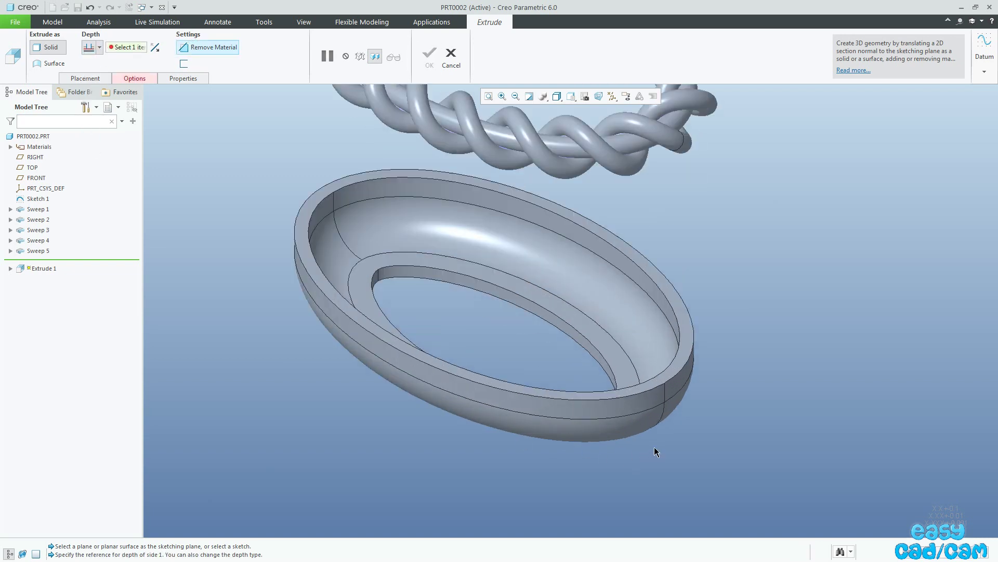
left_click(686, 343)
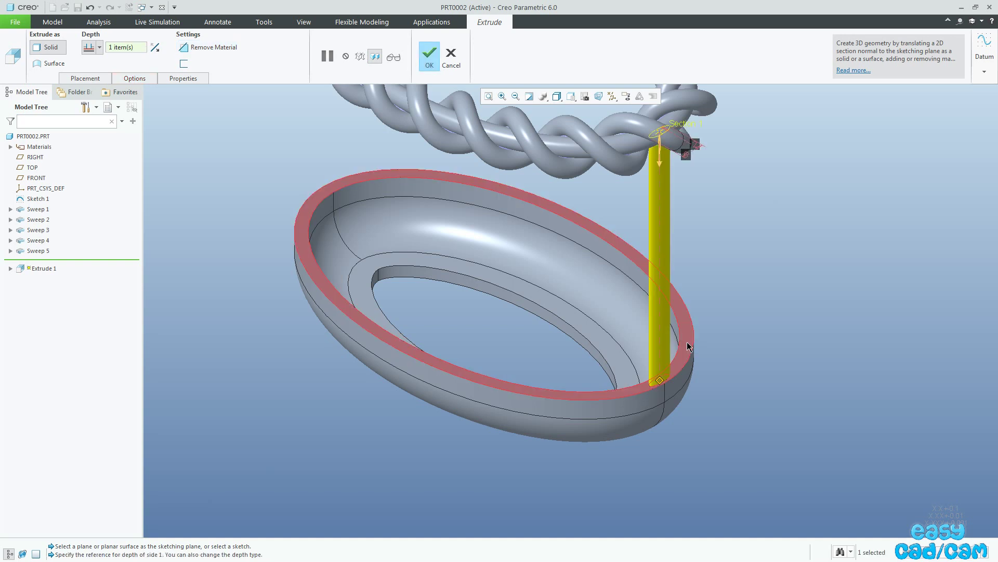
middle_click(715, 401)
- Create a curve pattern of Extrude 1 along Sketch 1 with 20 members
key("ctrl+d")
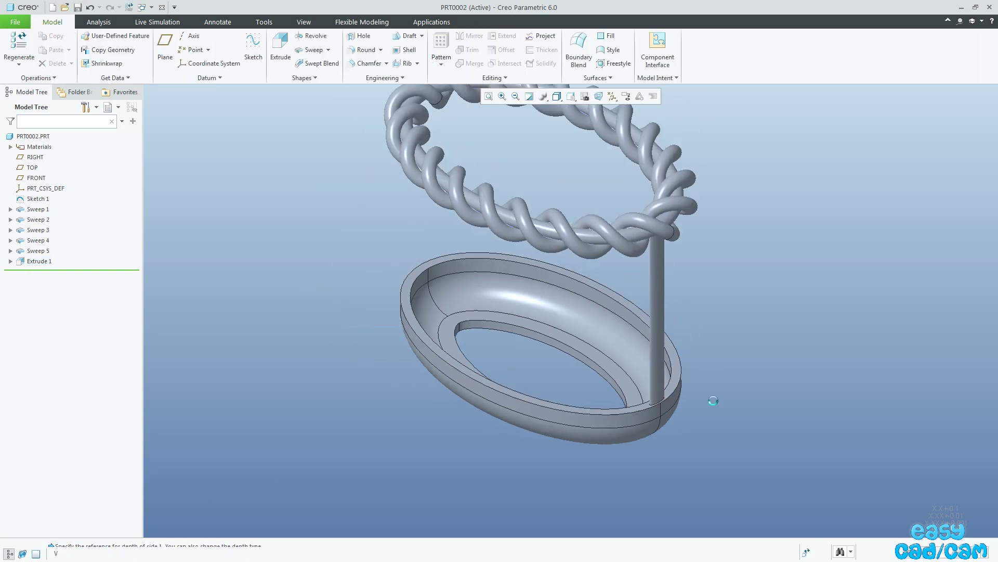
left_click(37, 261)
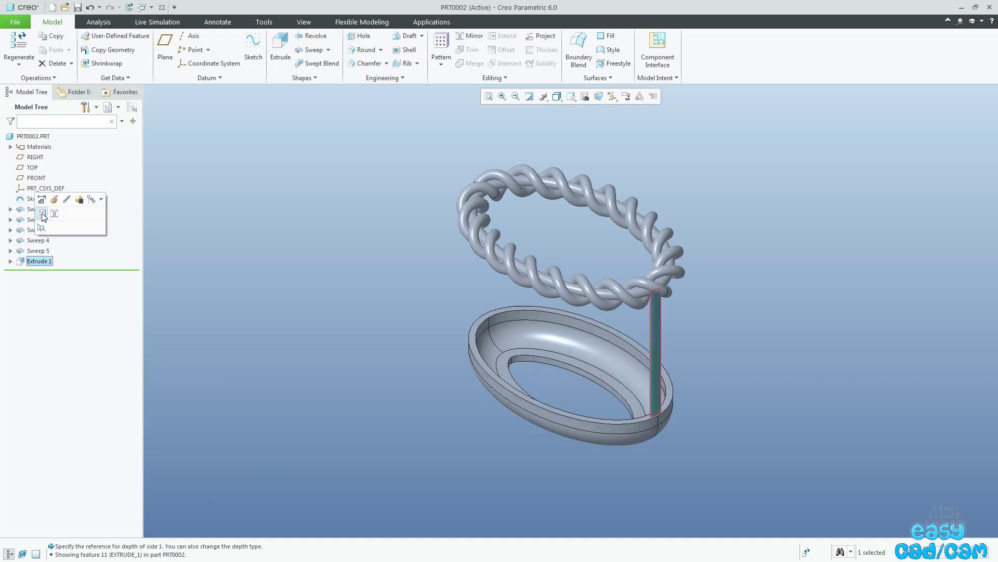
left_click(41, 213)
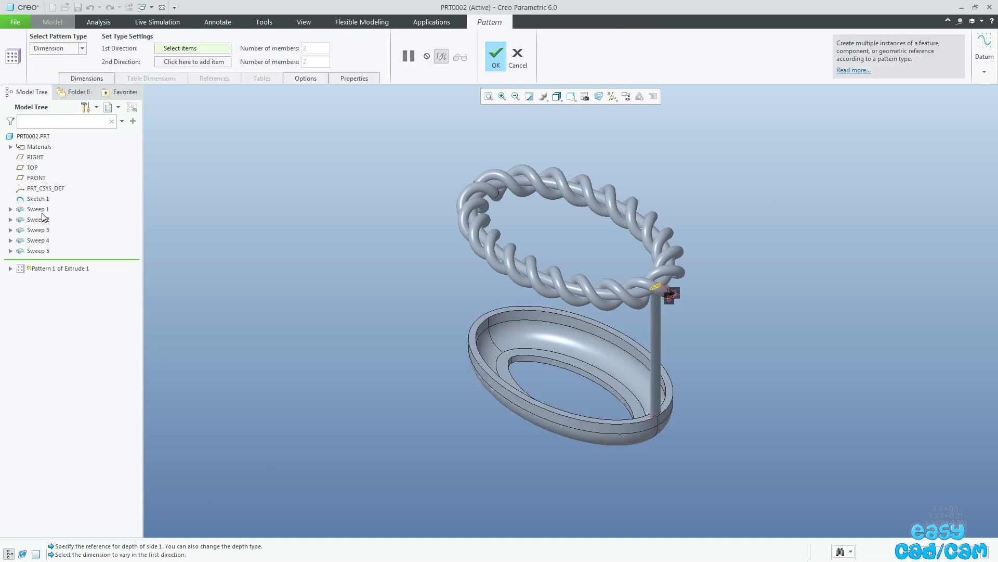
left_click(82, 52)
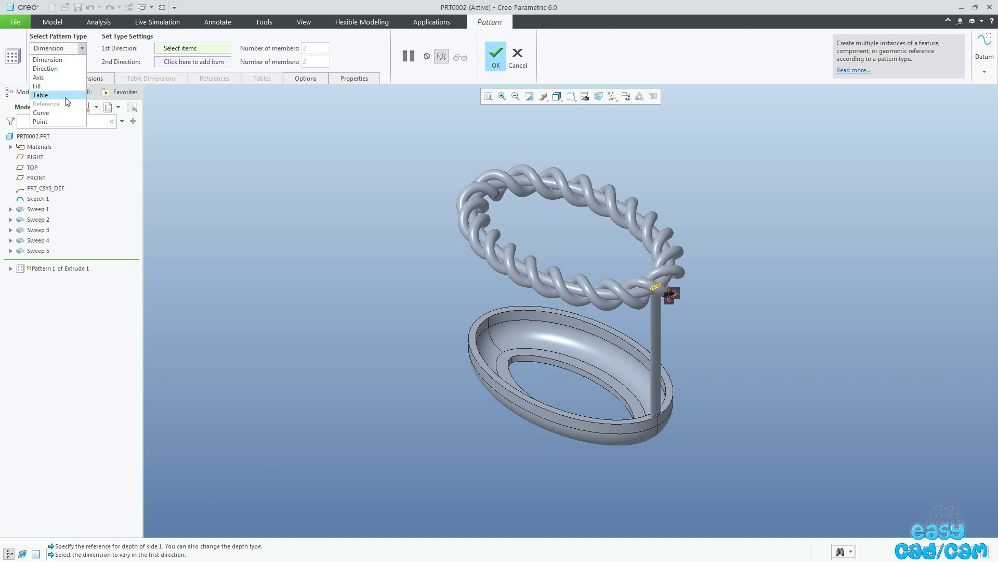
left_click(60, 113)
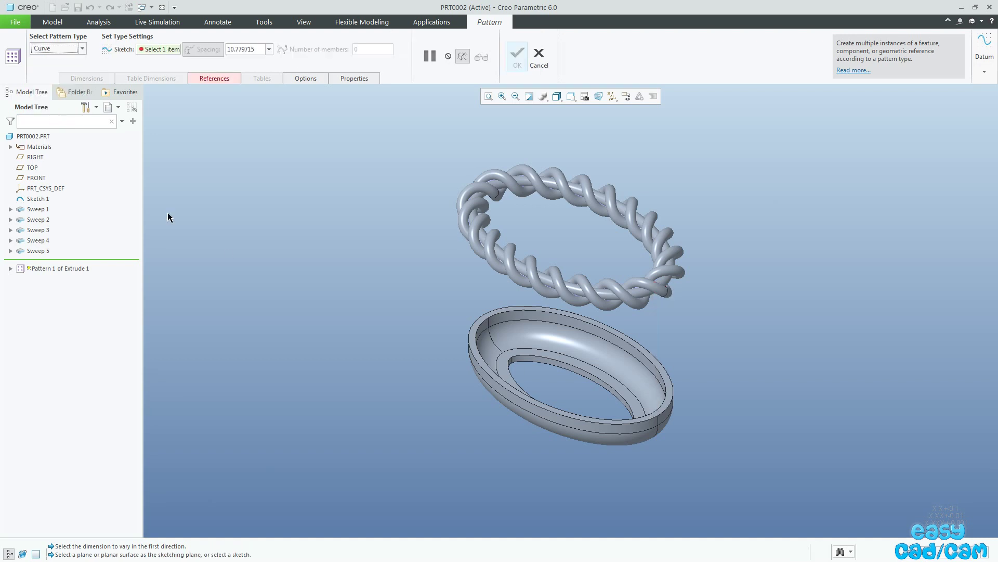
left_click(546, 279)
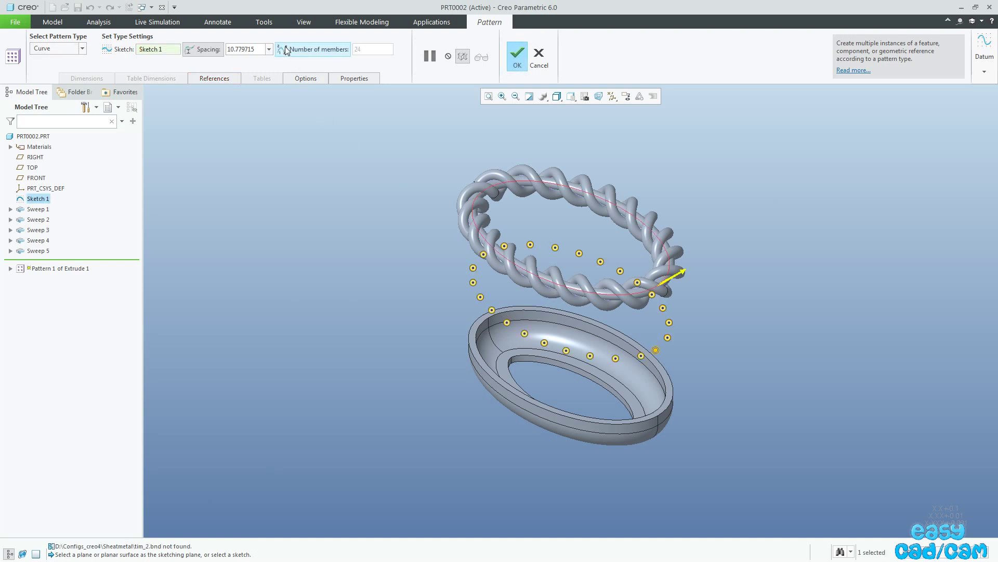
left_click(311, 53)
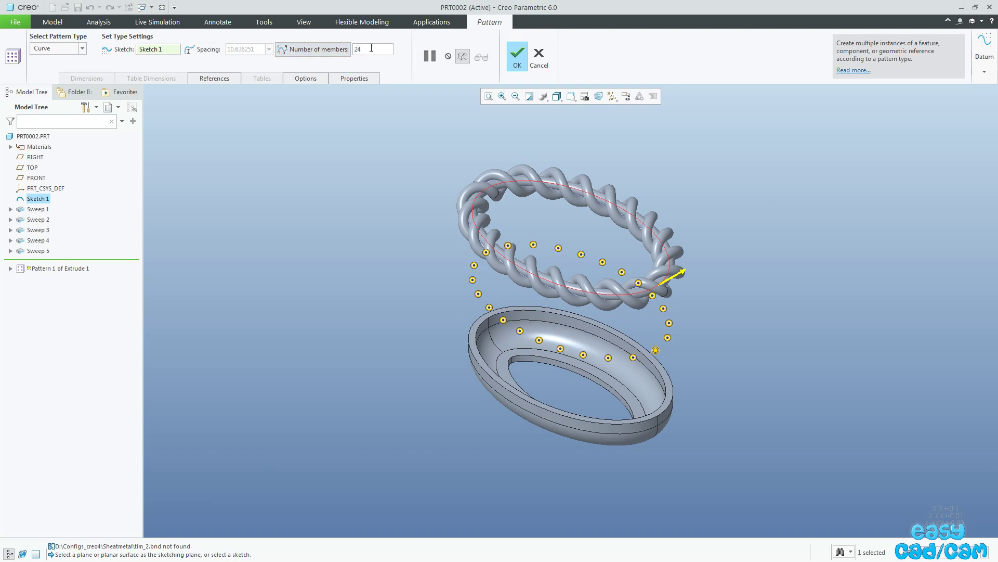
type("20")
key("Return")
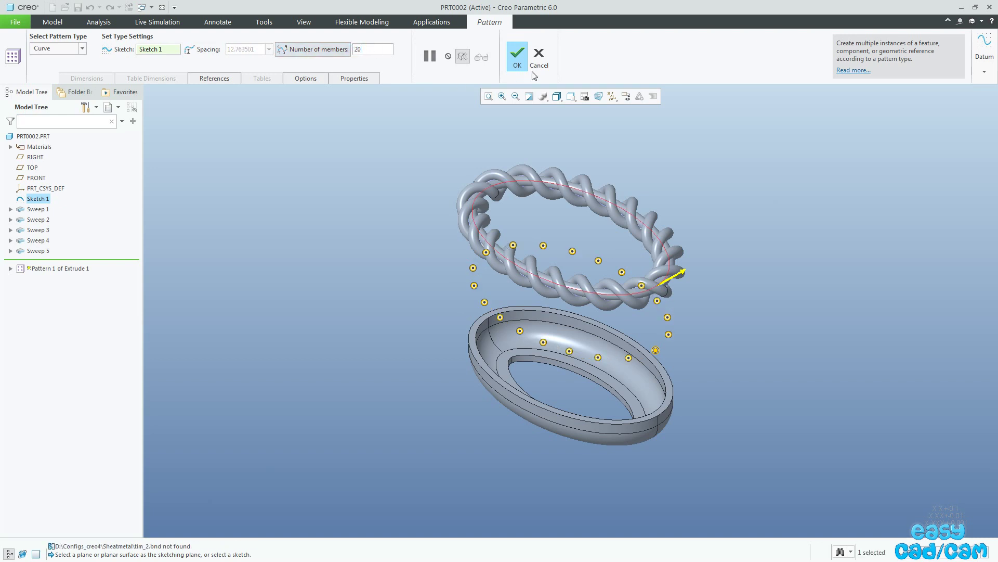
left_click(517, 61)
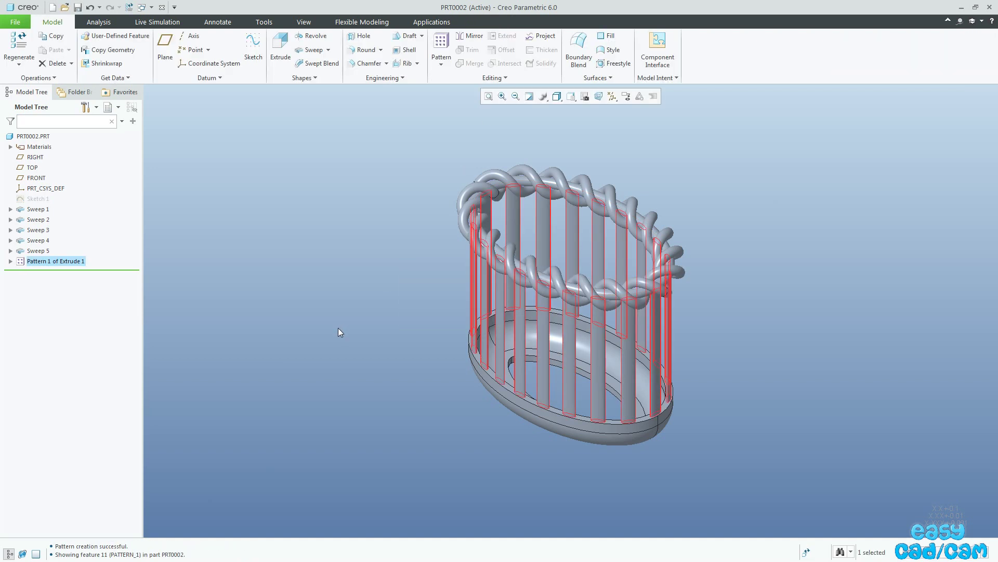
- Unhide Sketch 1 so the rim curve shows in the model
left_click(338, 329)
left_click(44, 199)
left_click(63, 166)
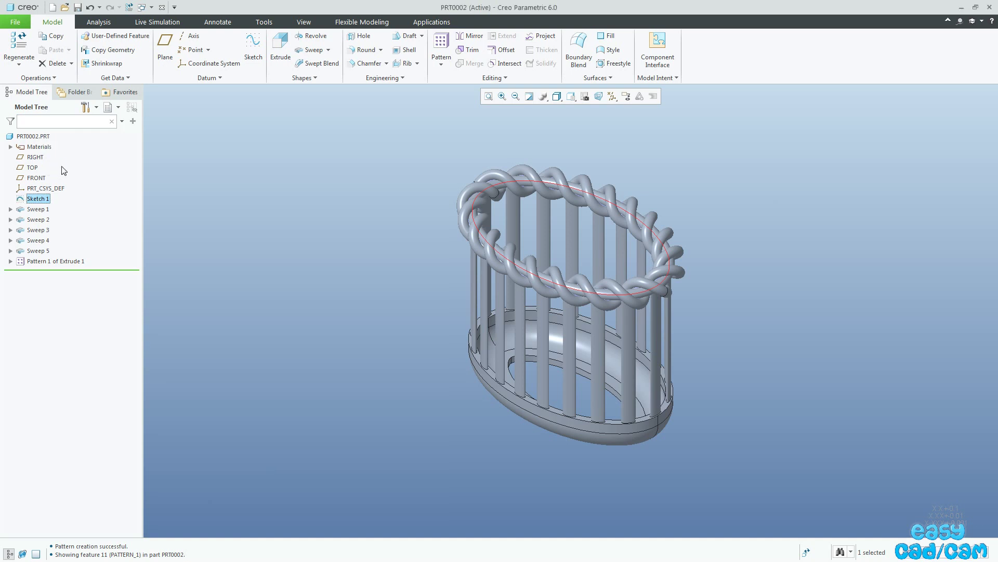
left_click(280, 298)
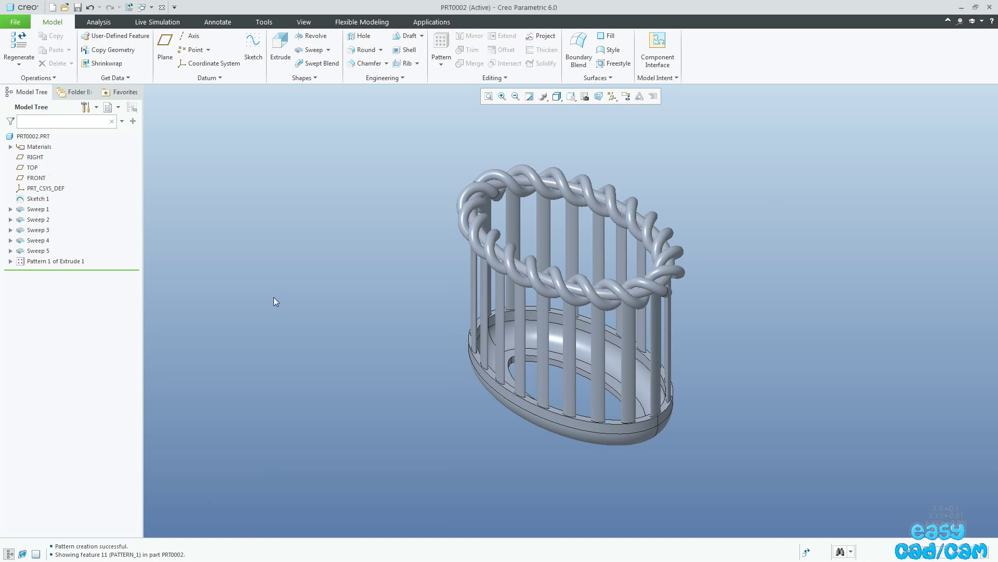
- Start a variable-section sweep along the rim curve and open its section sketch
left_click(311, 50)
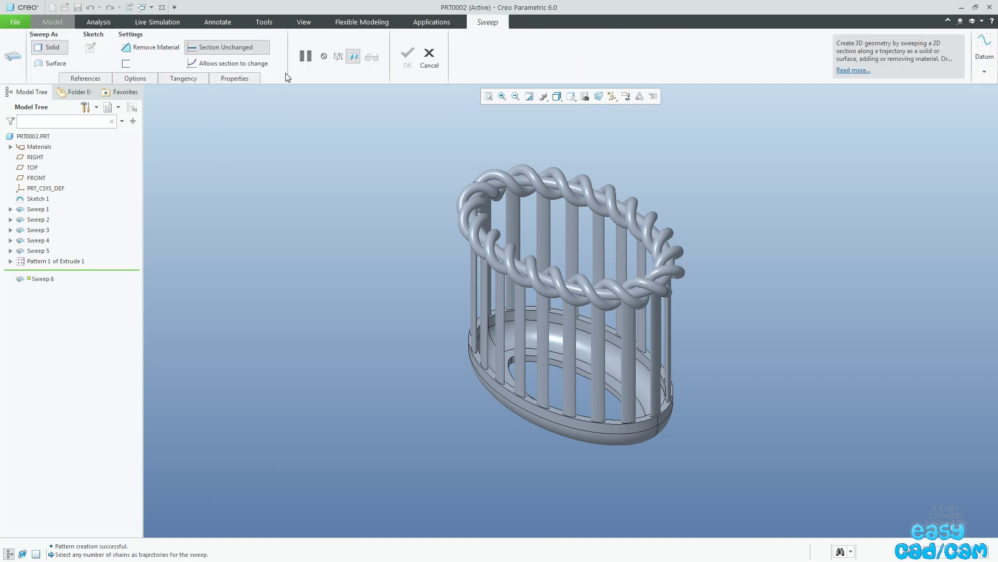
left_click(218, 65)
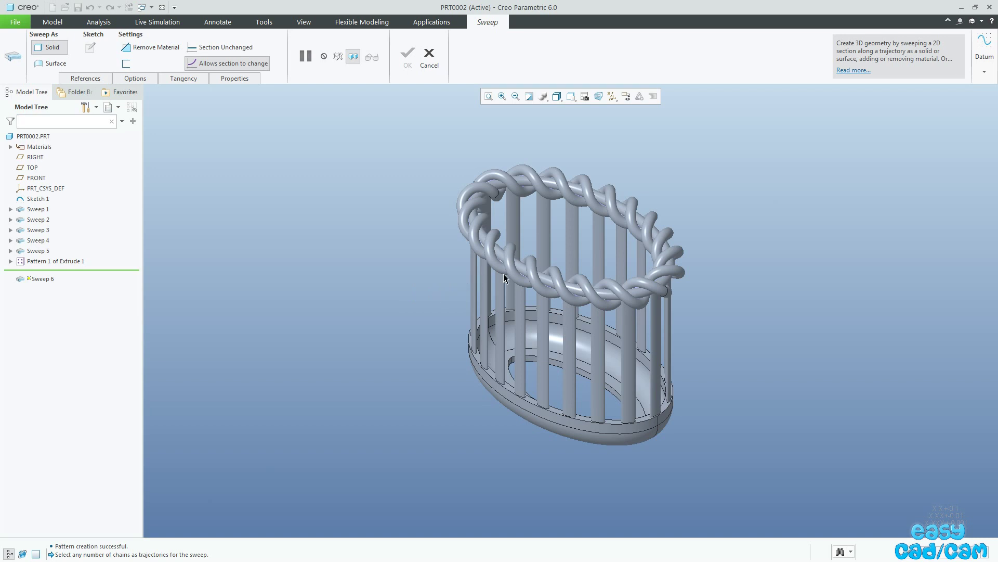
left_click(520, 271)
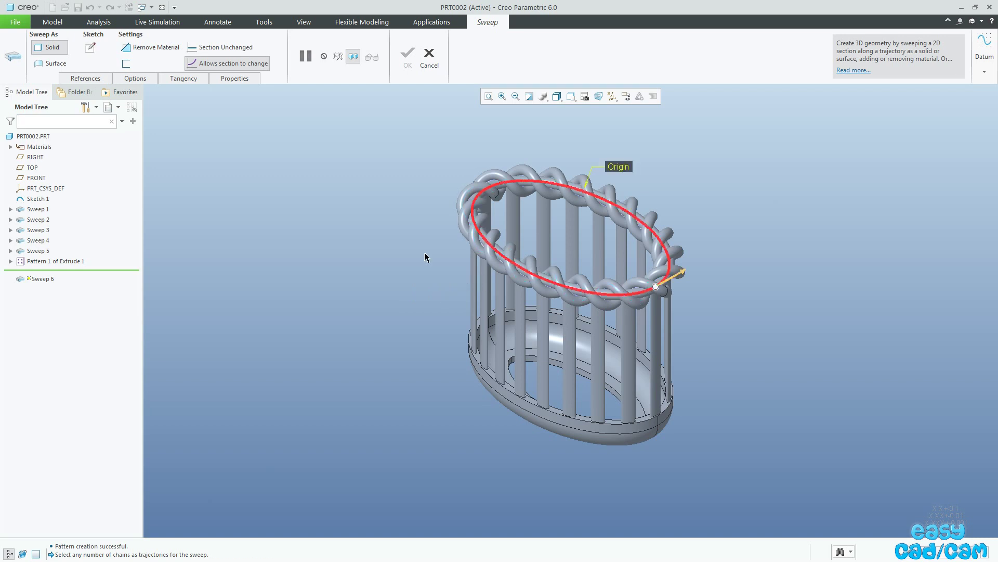
left_click(90, 47)
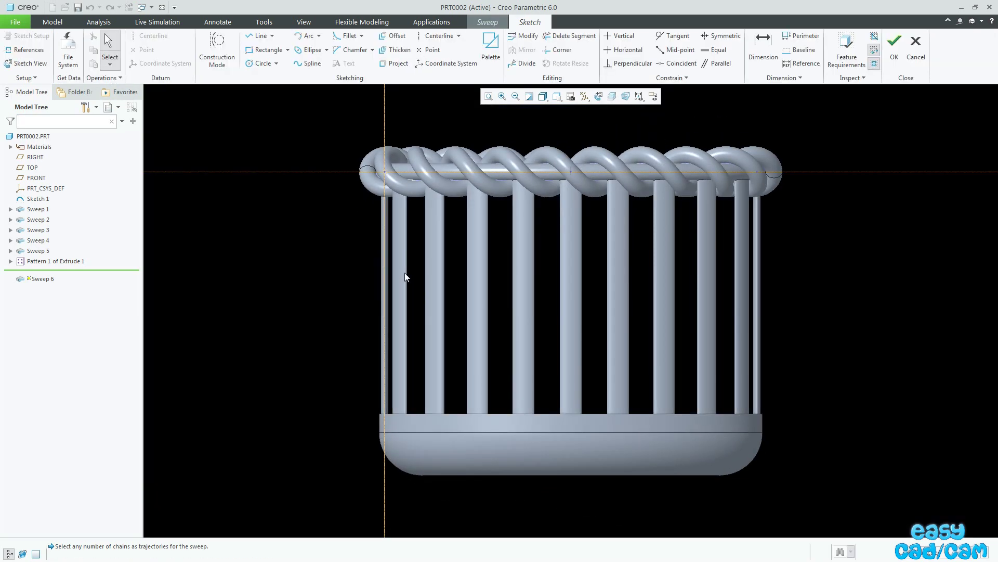
scroll(397, 256, "down", 1)
scroll(404, 248, "up", 2)
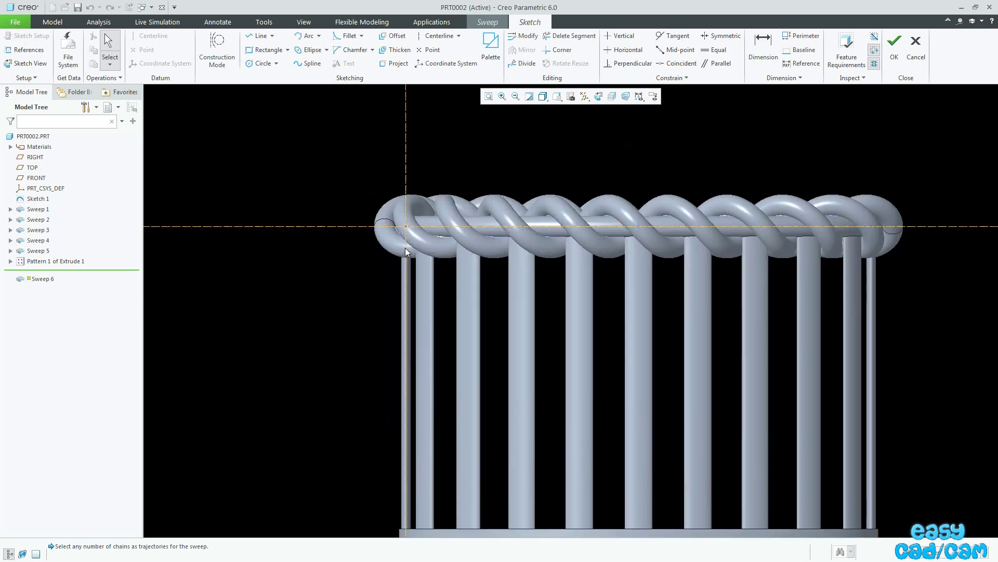
scroll(405, 247, "up", 2)
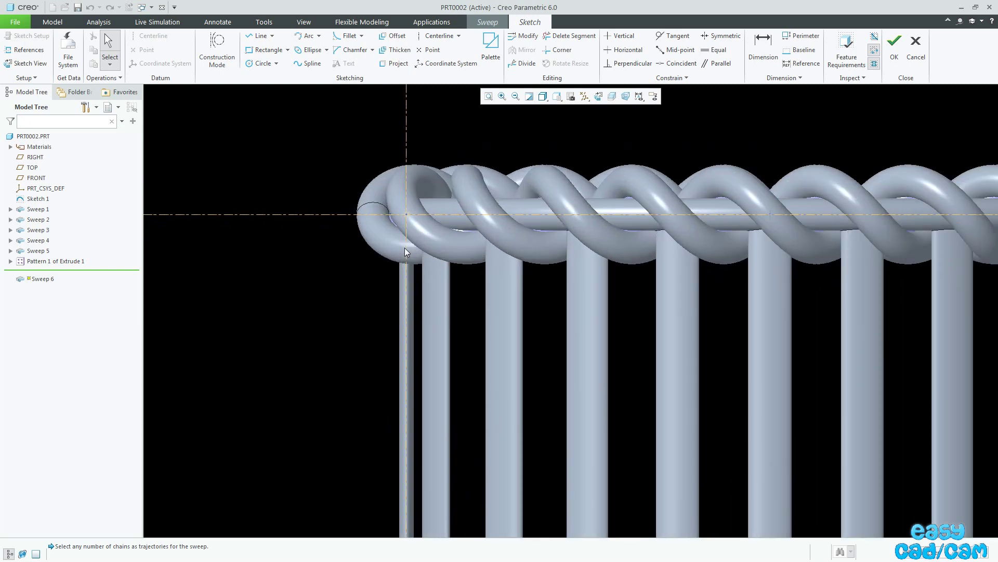
- Draw an ellipse centred on the first rod with a vertical axis
left_click(309, 49)
scroll(419, 364, "up", 1)
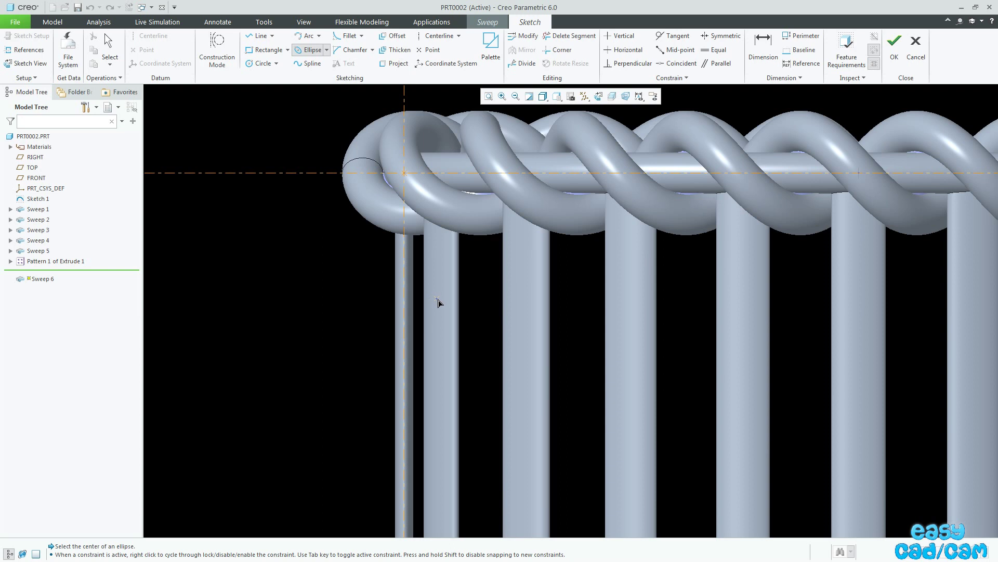
left_click(440, 311)
left_click(440, 352)
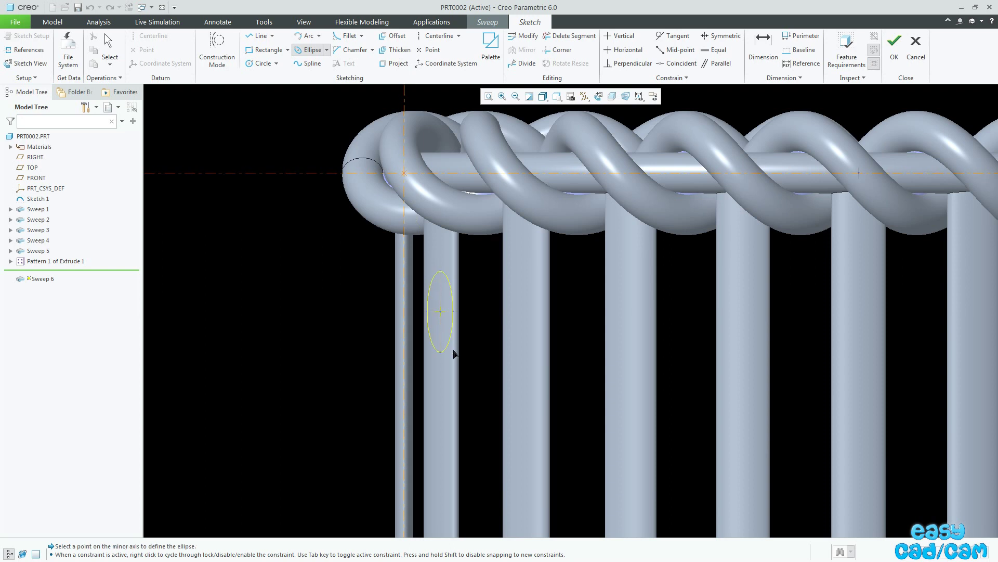
left_click(458, 353)
middle_click(475, 335)
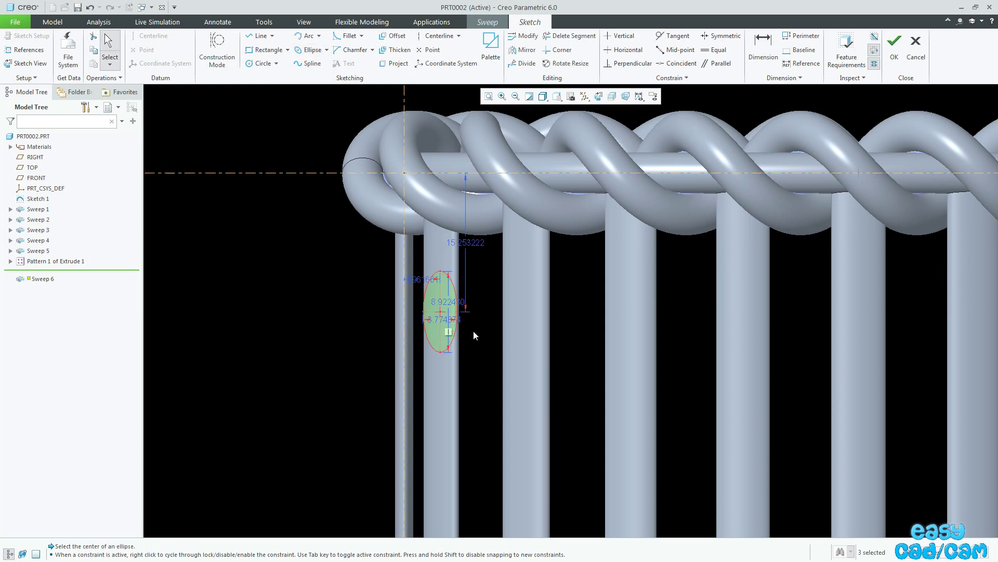
- Place the ellipse 11 below the rim and make it 6 tall
left_click_drag(461, 263, 307, 268)
double_click(308, 266)
type("11")
key("Return")
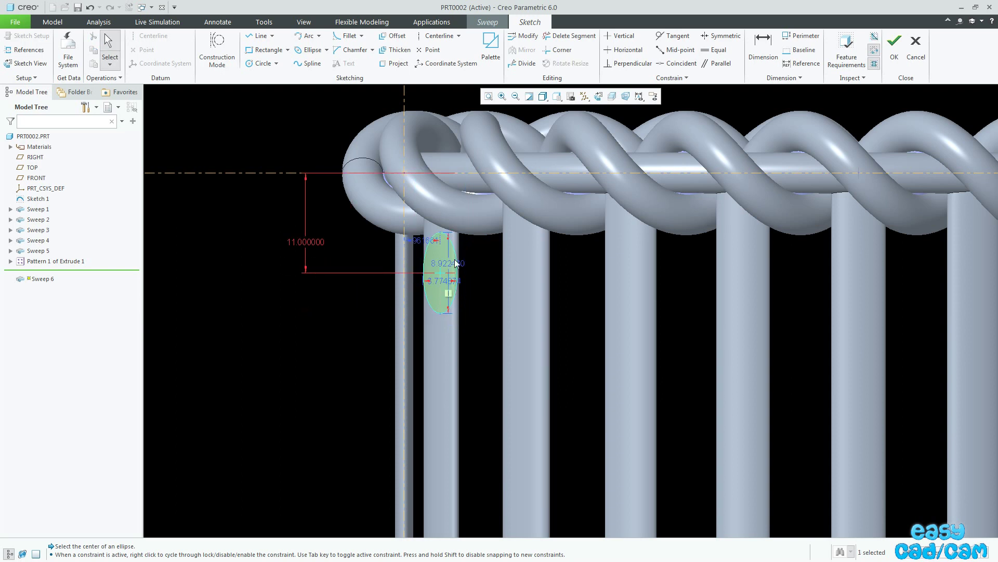
mouse_move(447, 265)
left_mouse_down()
mouse_move(499, 263)
mouse_move(496, 272)
left_mouse_up()
double_click(495, 271)
type("6")
key("Return")
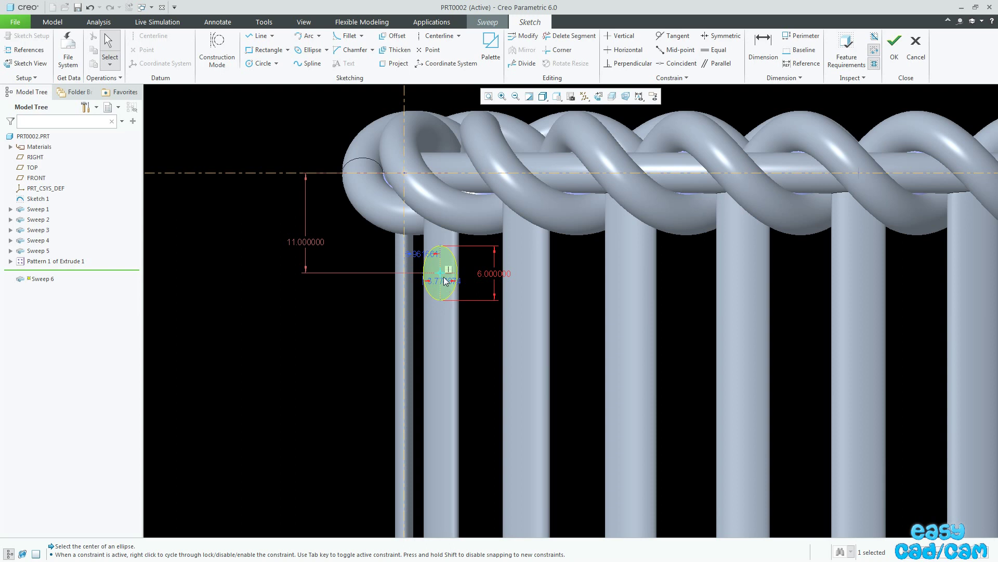
- Set the ellipse width to 2 and its horizontal offset to 2.5
left_click_drag(446, 280, 358, 382)
double_click(358, 382)
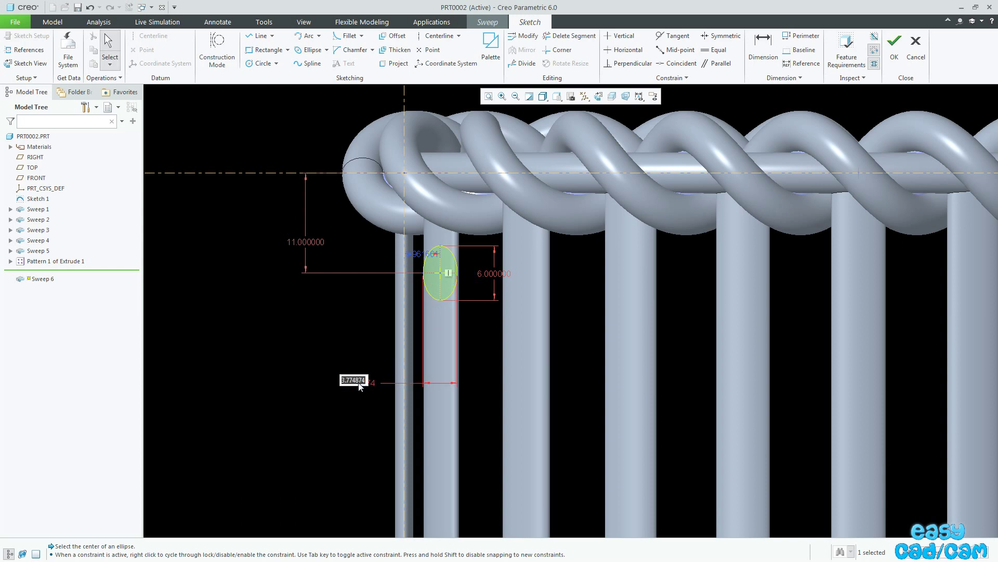
type("2")
key("Return")
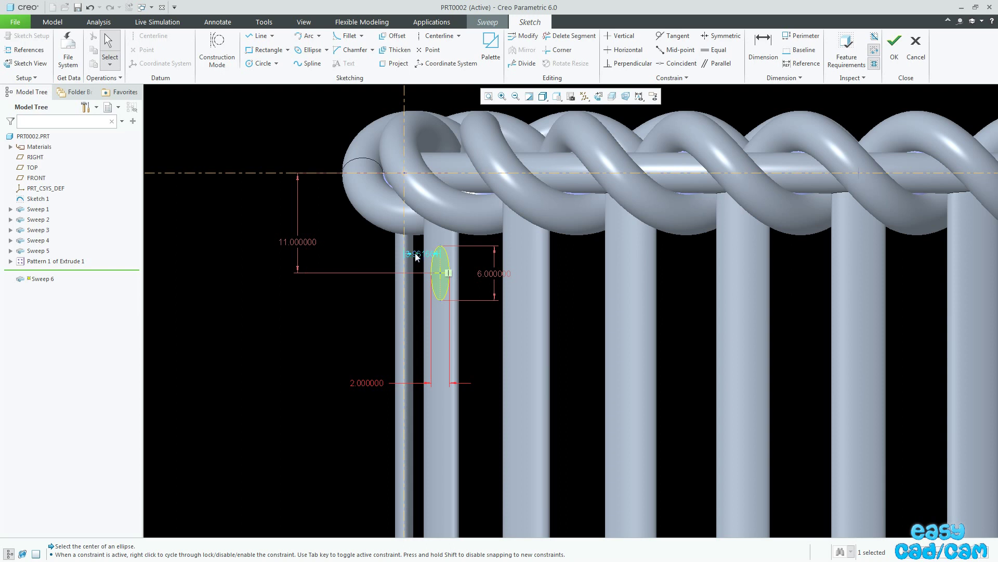
left_click_drag(423, 254, 349, 343)
double_click(349, 342)
type("2.5")
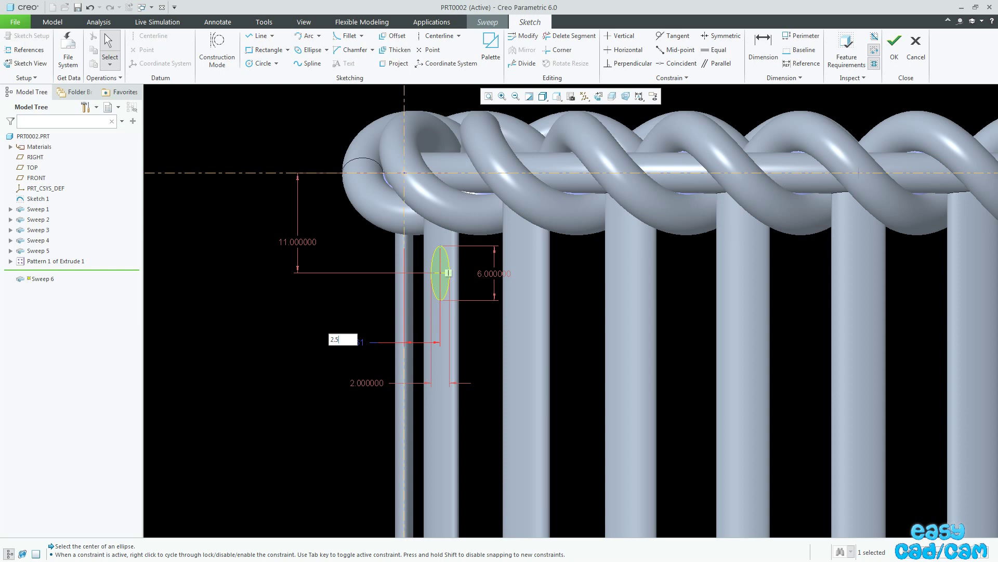
key("Return")
left_click(328, 414)
left_click_drag(351, 383, 489, 371)
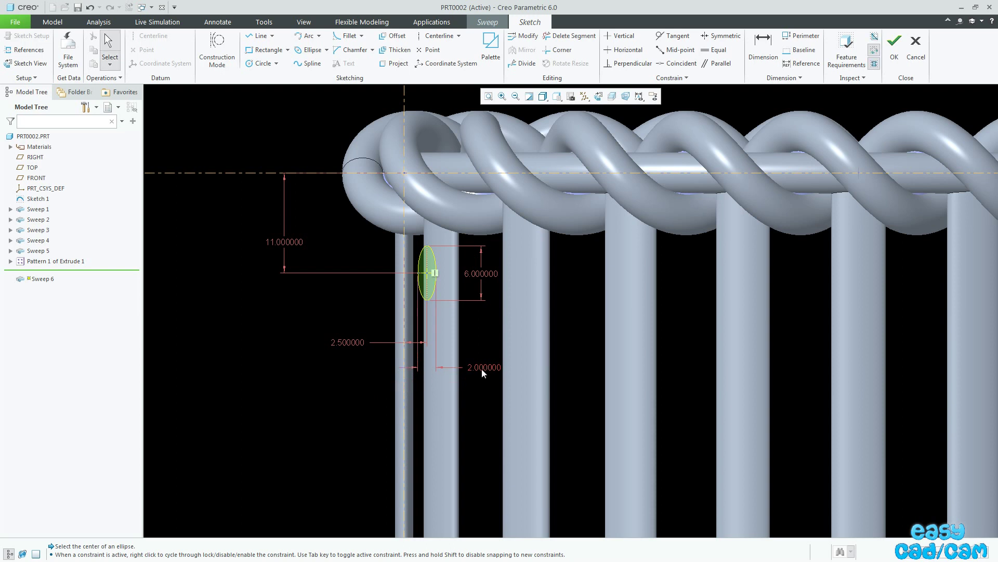
scroll(419, 461, "up", 2)
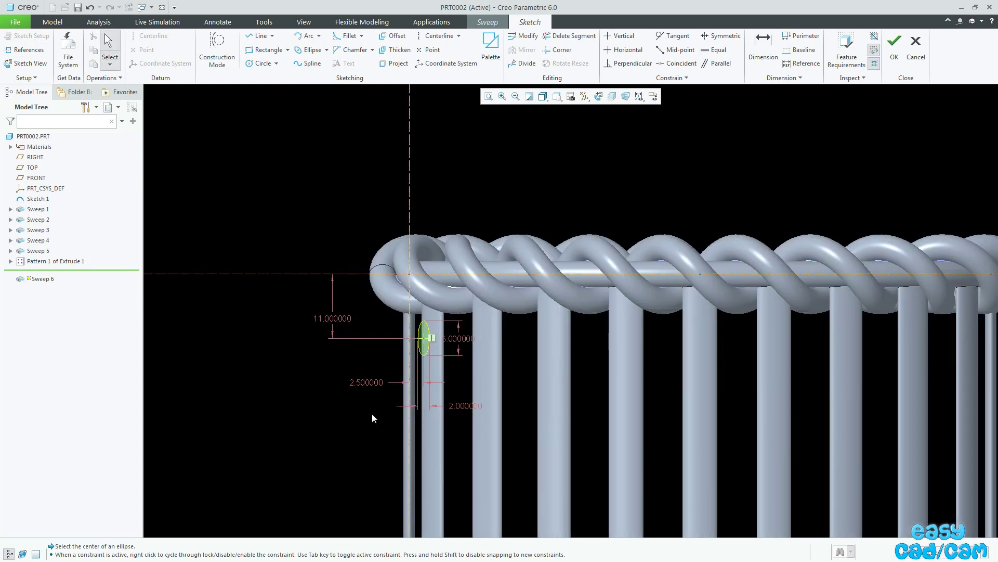
- Add a point on the rim's horizontal axis and change its 7.677109 distance to 2.5
left_click(430, 49)
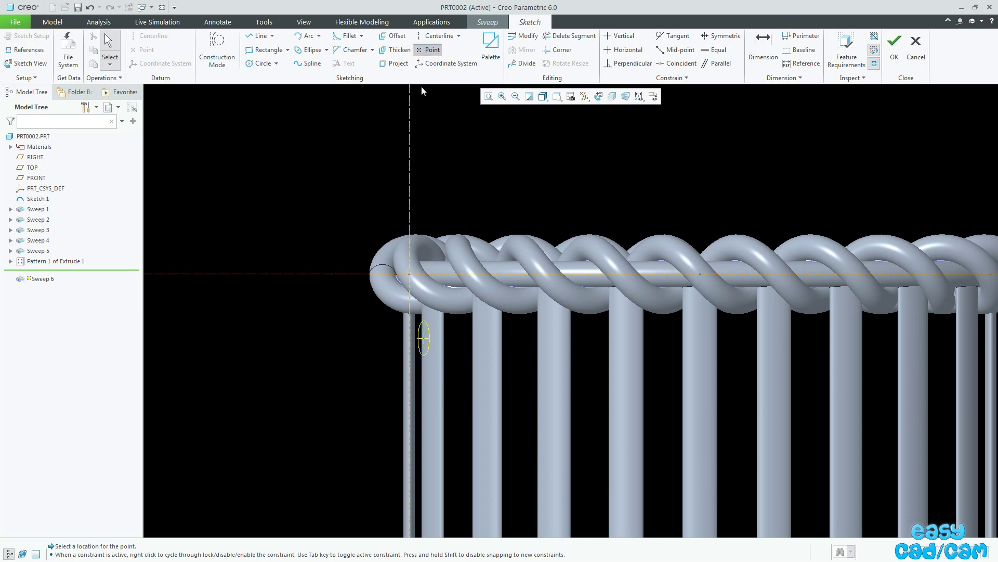
scroll(373, 272, "down", 2)
scroll(416, 283, "down", 2)
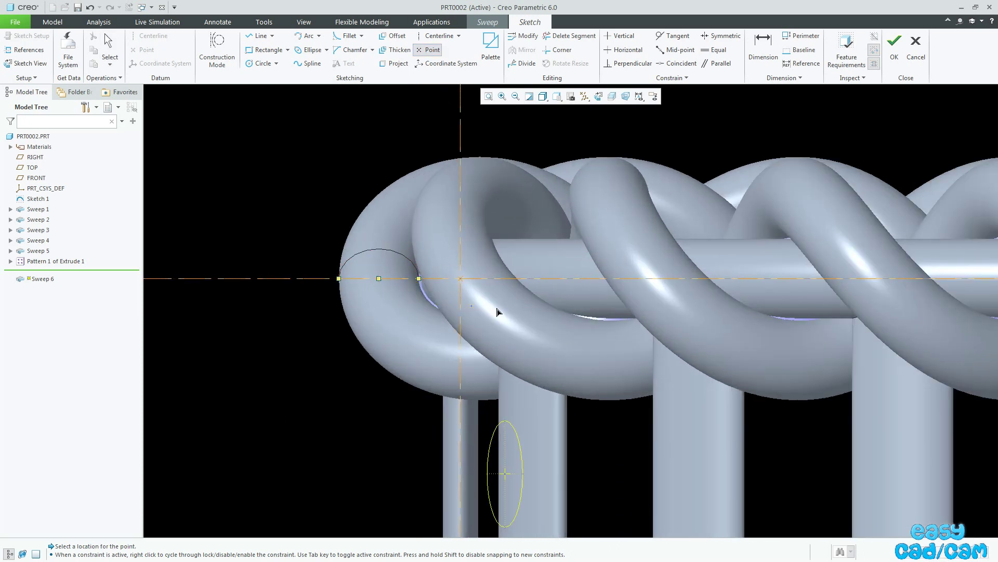
left_click(598, 280)
middle_click(648, 241)
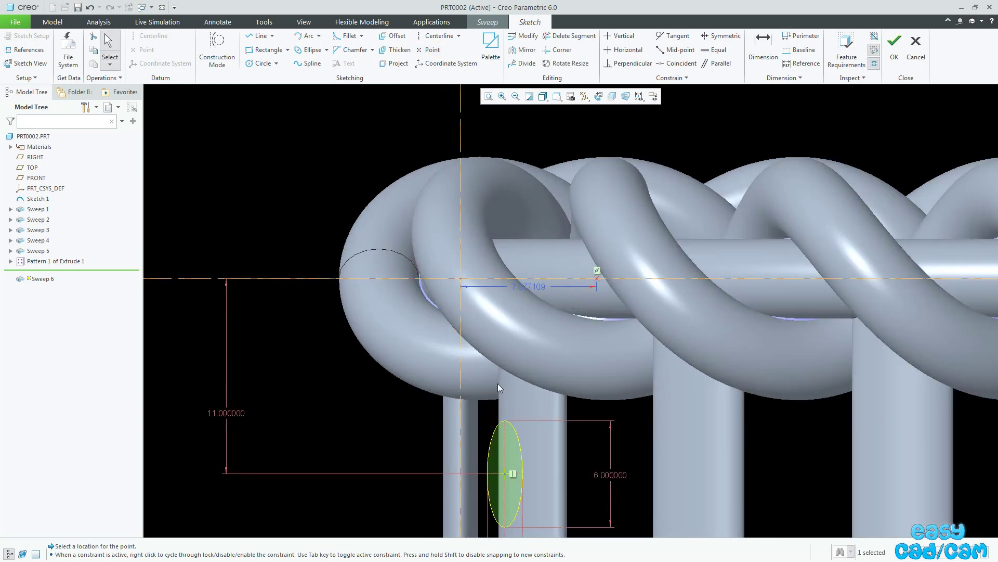
scroll(494, 383, "up", 2)
left_click_drag(474, 256, 385, 216)
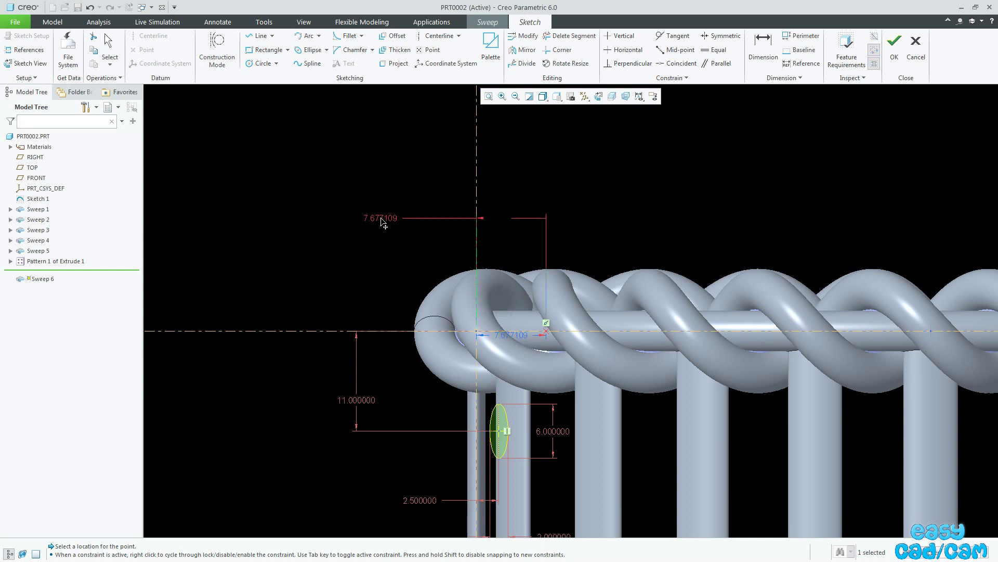
double_click(385, 216)
type("2")
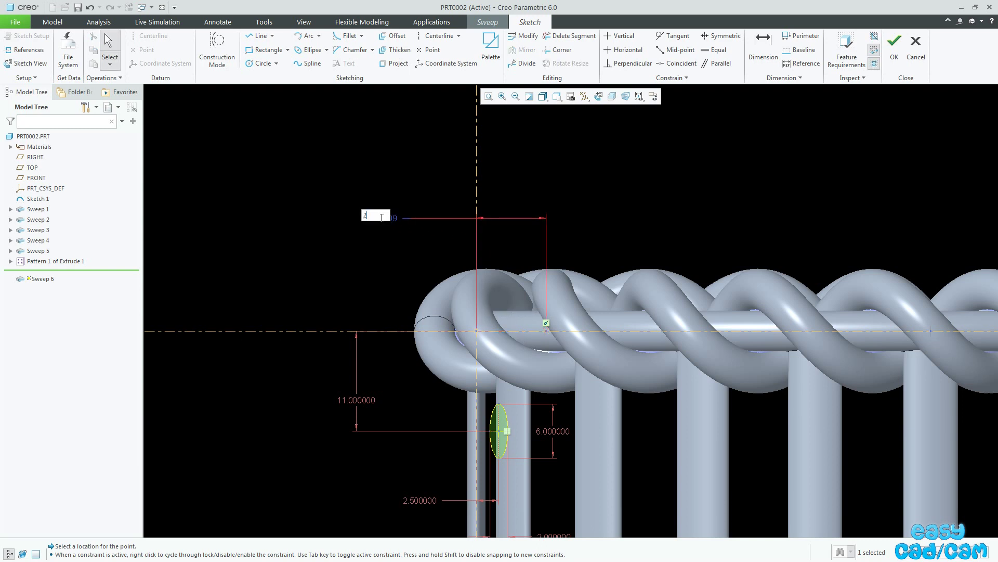
type(".5")
key("Return")
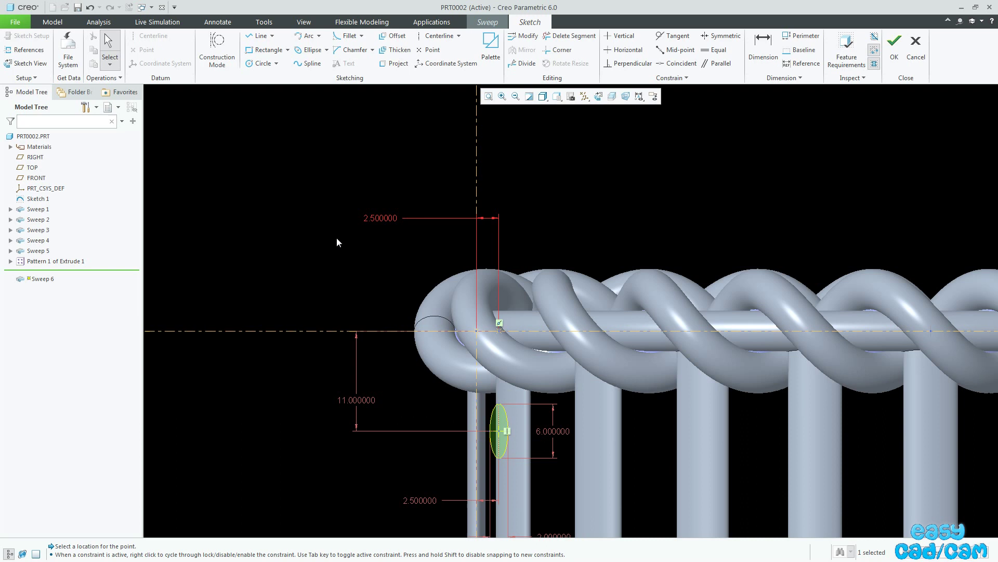
scroll(338, 245, "down", 3)
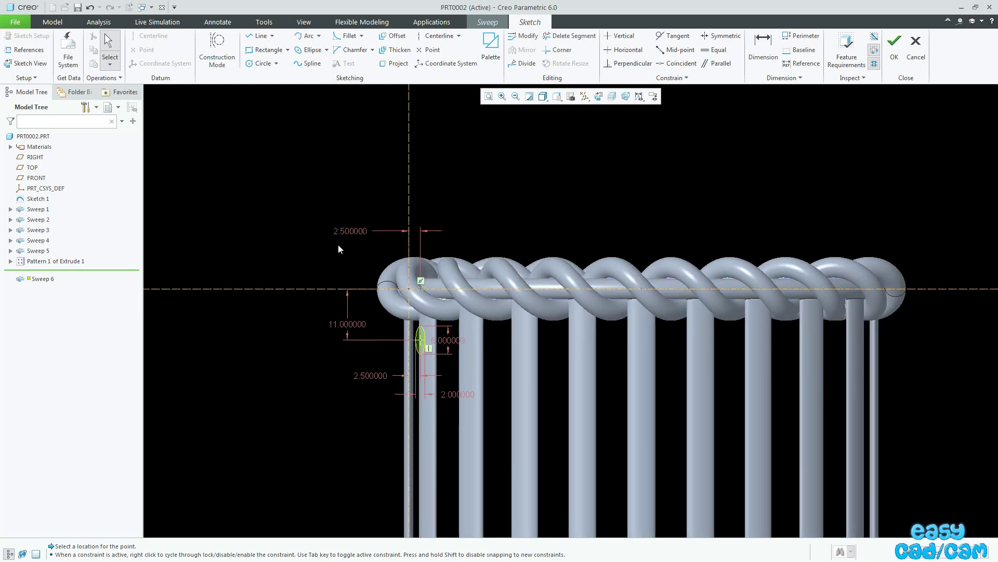
- Open the section's relations table and copy the saved relation line from the notes file
left_click(264, 22)
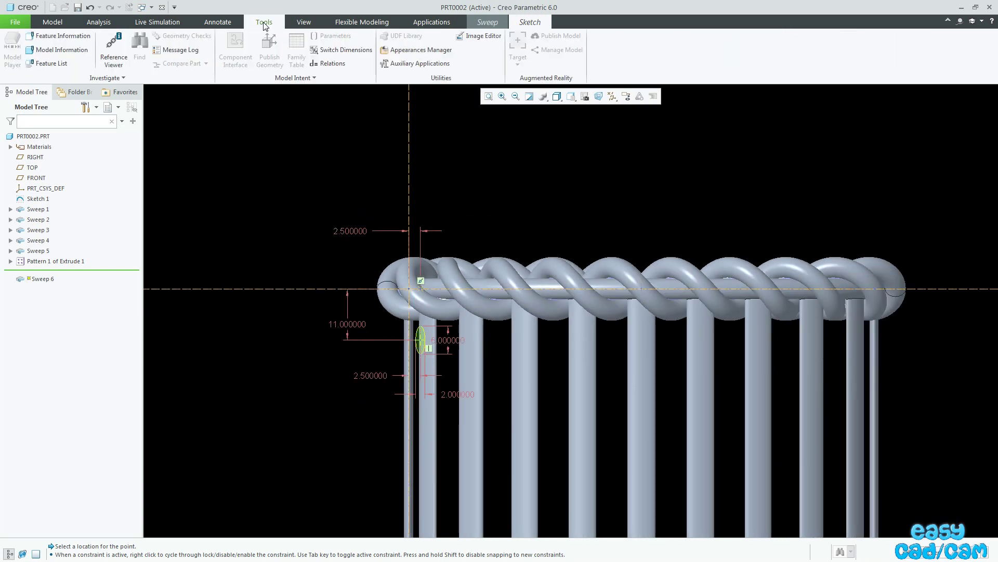
left_click(329, 65)
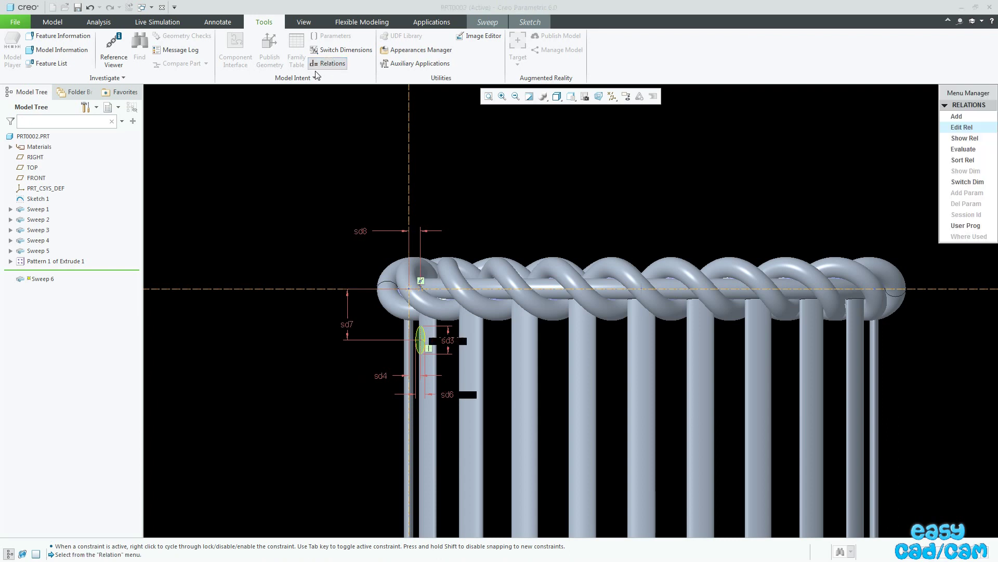
left_click(962, 128)
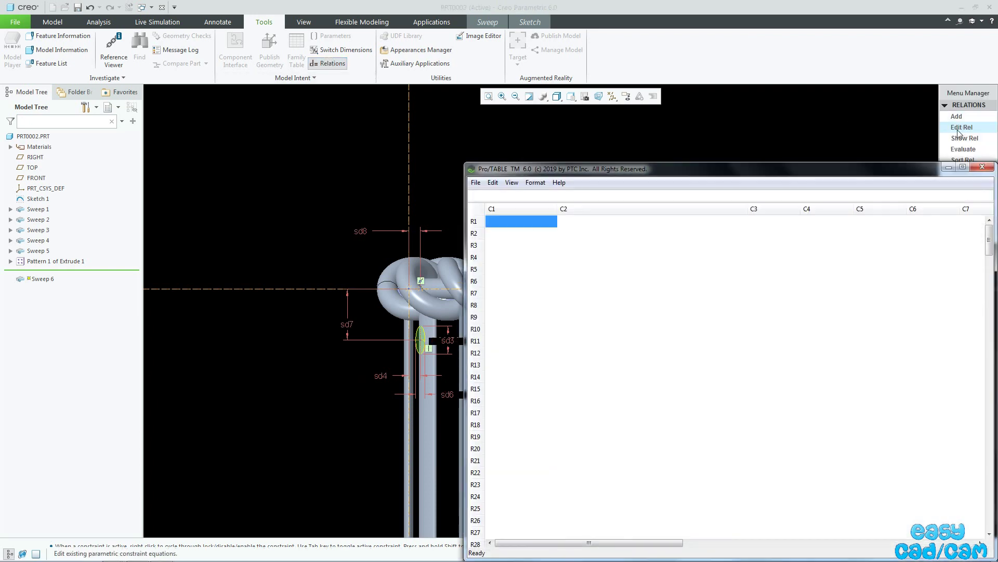
left_click_drag(726, 179, 788, 171)
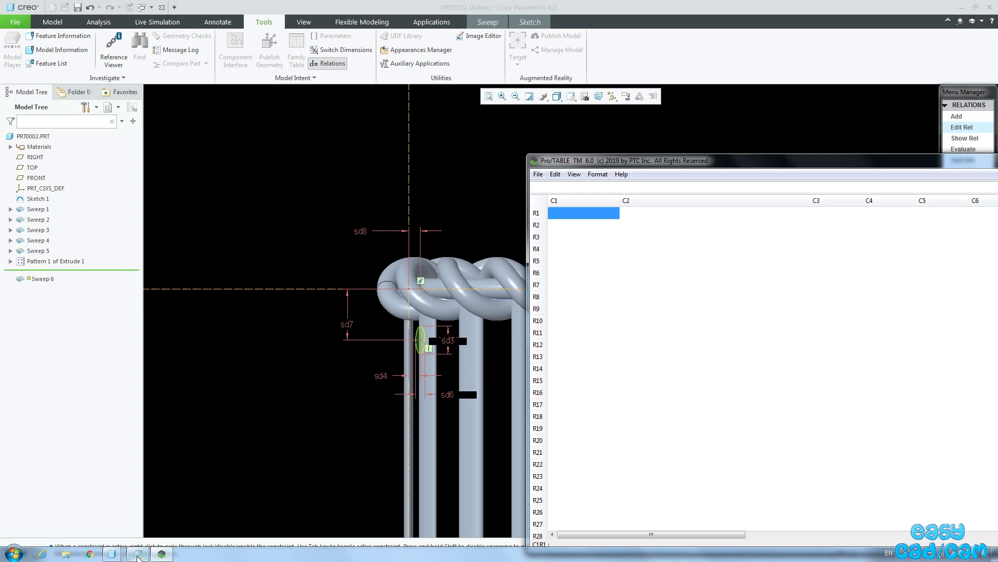
left_click(138, 554)
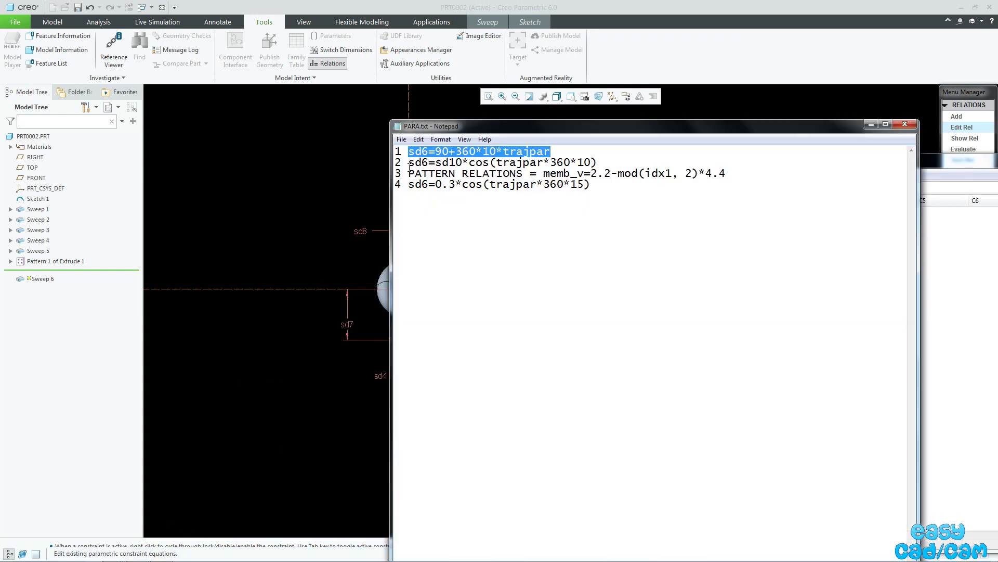
left_click_drag(409, 163, 599, 161)
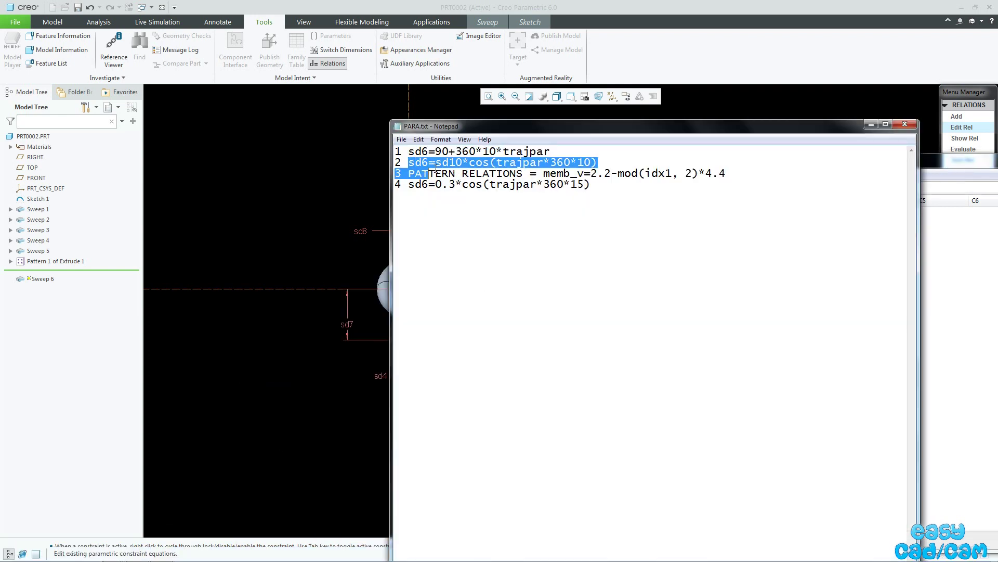
right_click(591, 162)
left_click(606, 197)
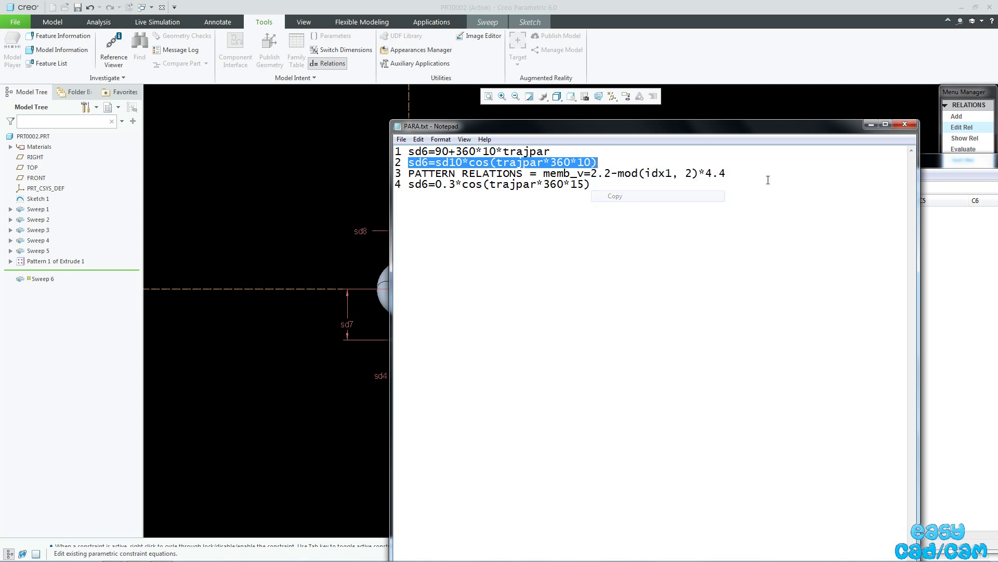
- Paste the relation as sd4=sd8*cos(trajpar*360*10), then save and exit the table
left_click(871, 125)
right_click(606, 211)
left_click(612, 237)
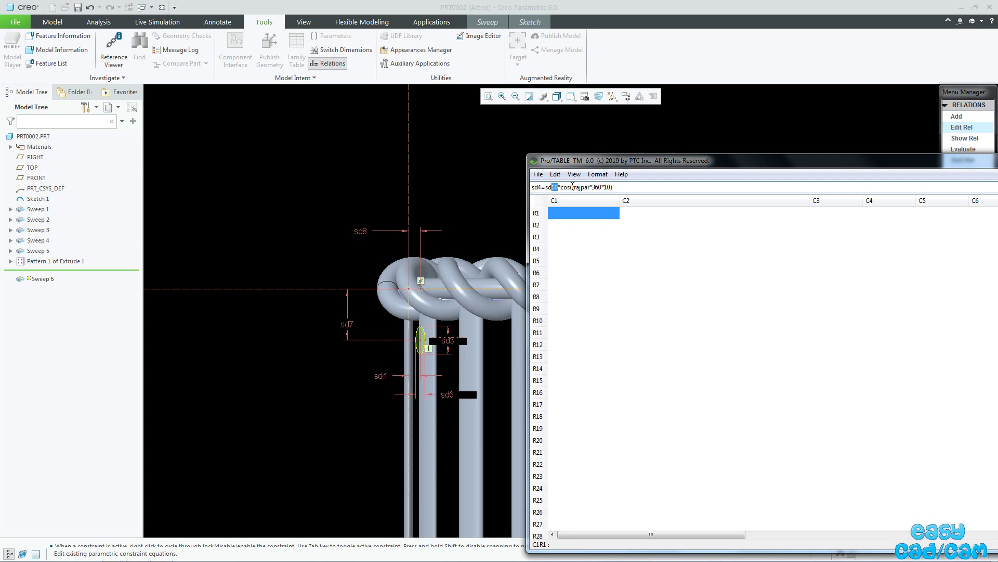
type("8")
key("Return")
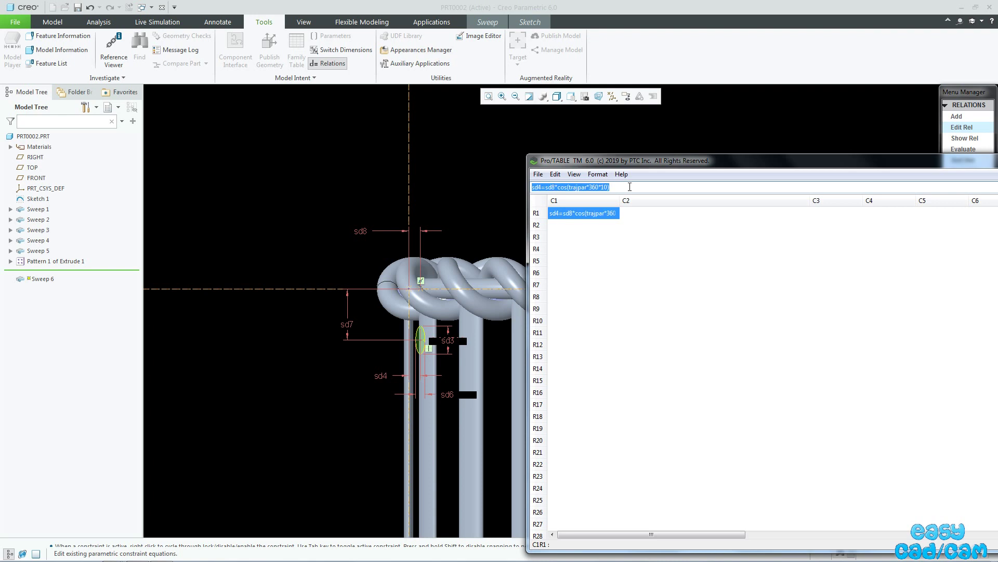
left_click(539, 173)
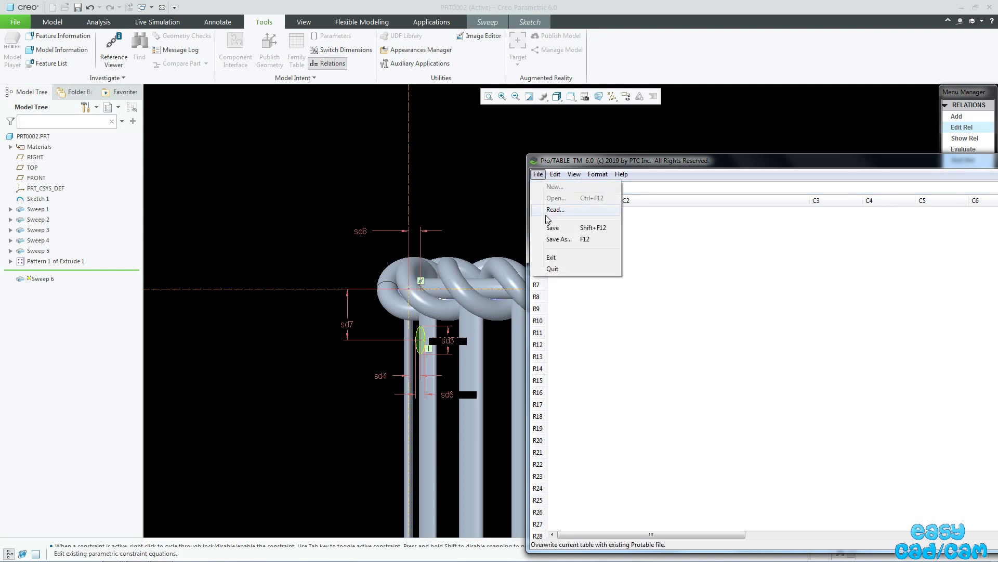
left_click(552, 240)
left_click(538, 174)
left_click(551, 257)
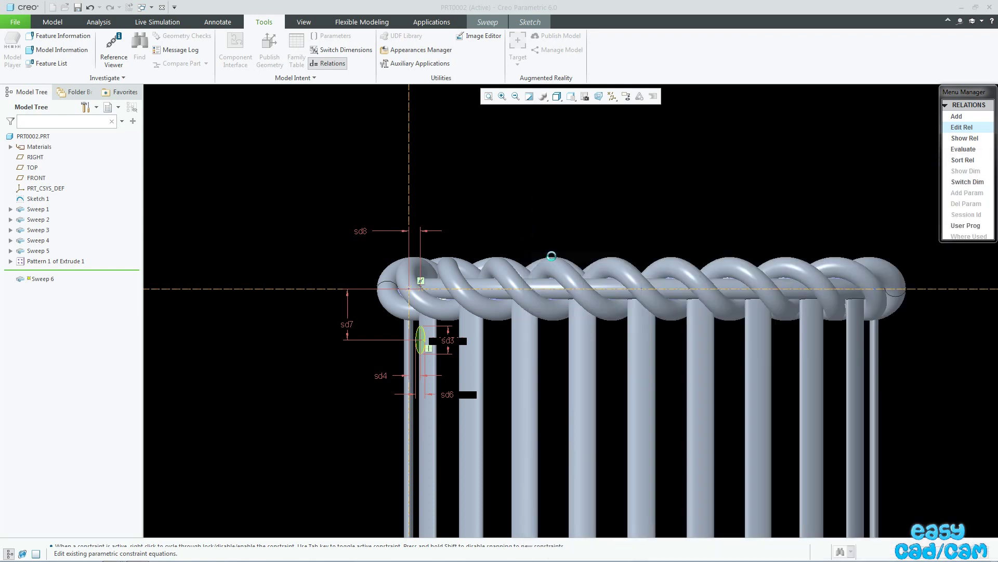
- Close the relations menu, finish the section sketch and complete Sweep 6
middle_click(535, 223)
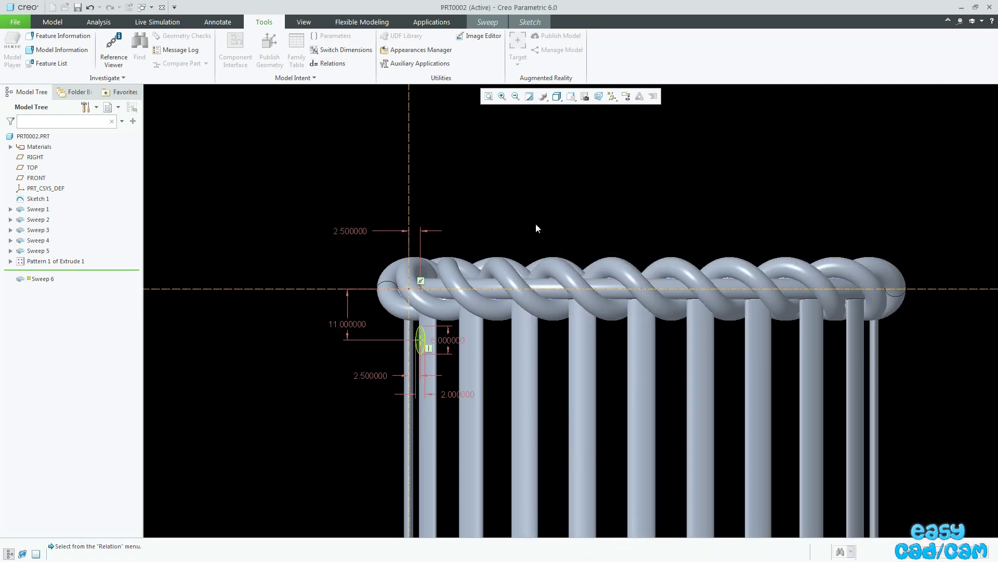
left_click(535, 23)
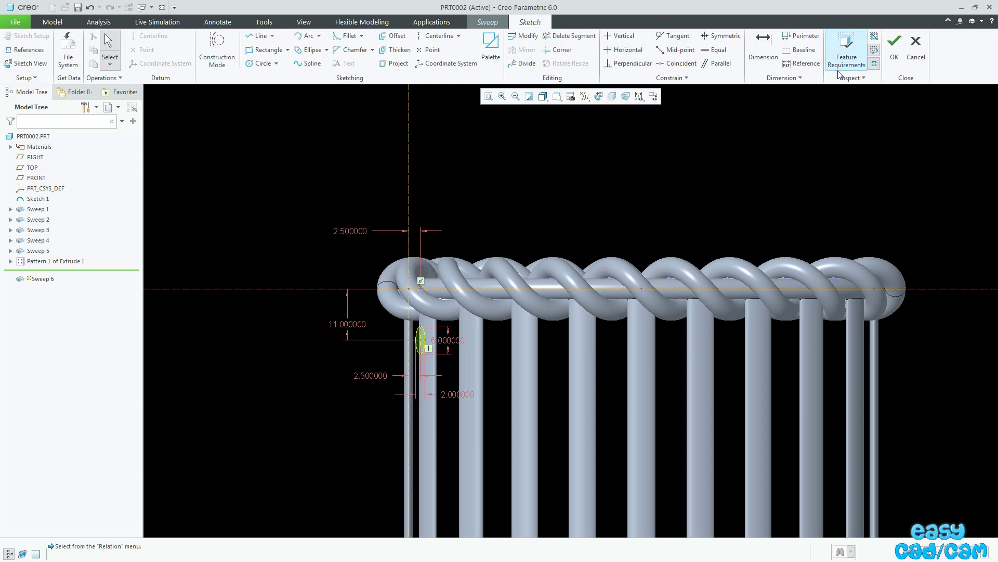
left_click(893, 52)
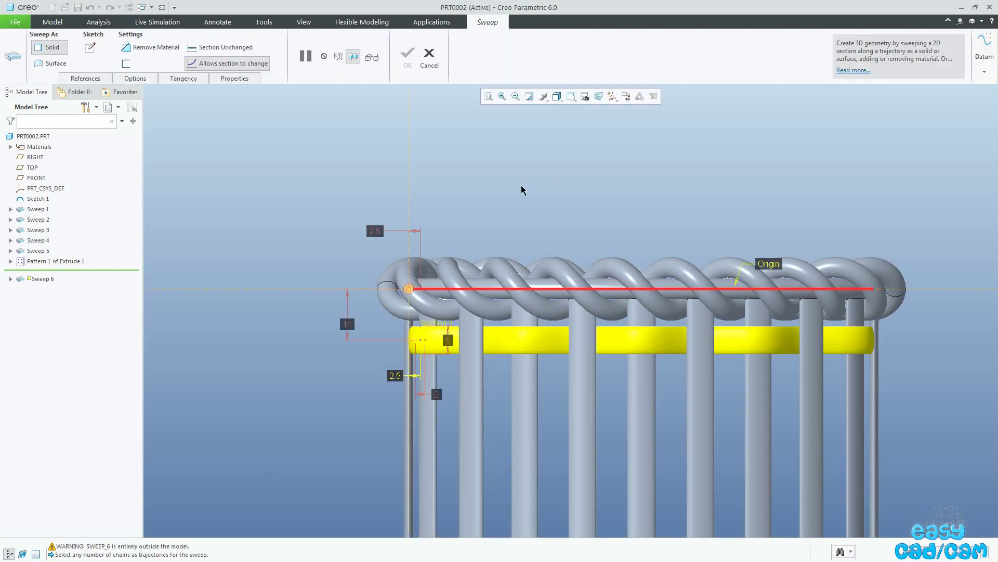
left_click(408, 58)
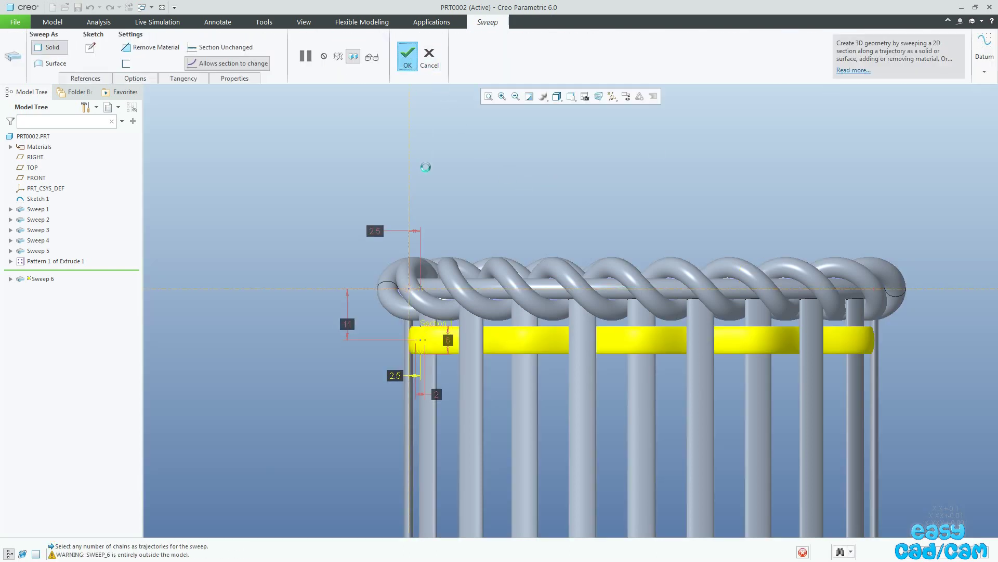
- Orbit to inspect the new wavy band and select Sweep 6 in the Model Tree
middle_click_drag(426, 173, 594, 294)
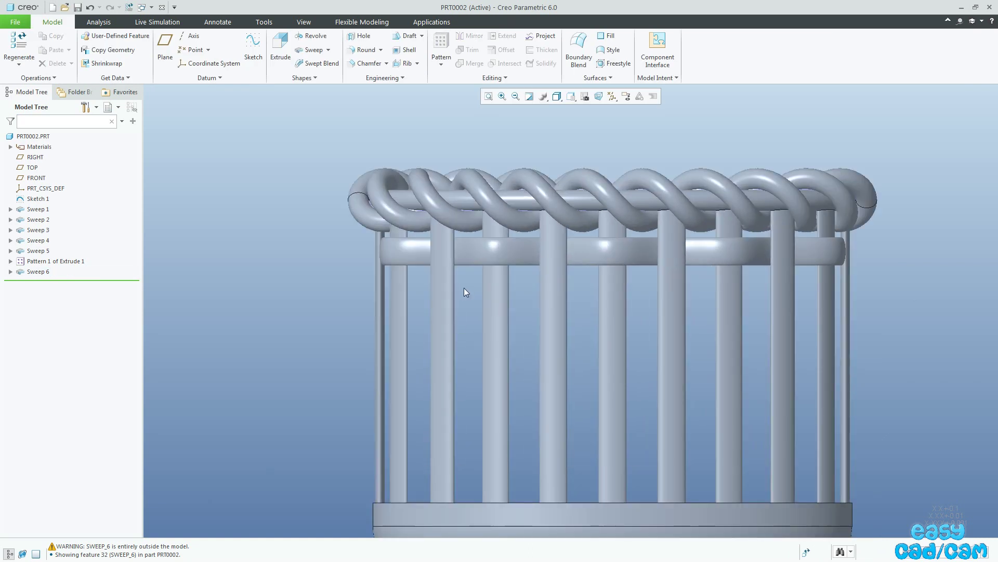
scroll(594, 294, "down", 5)
middle_click_drag(594, 294, 221, 329)
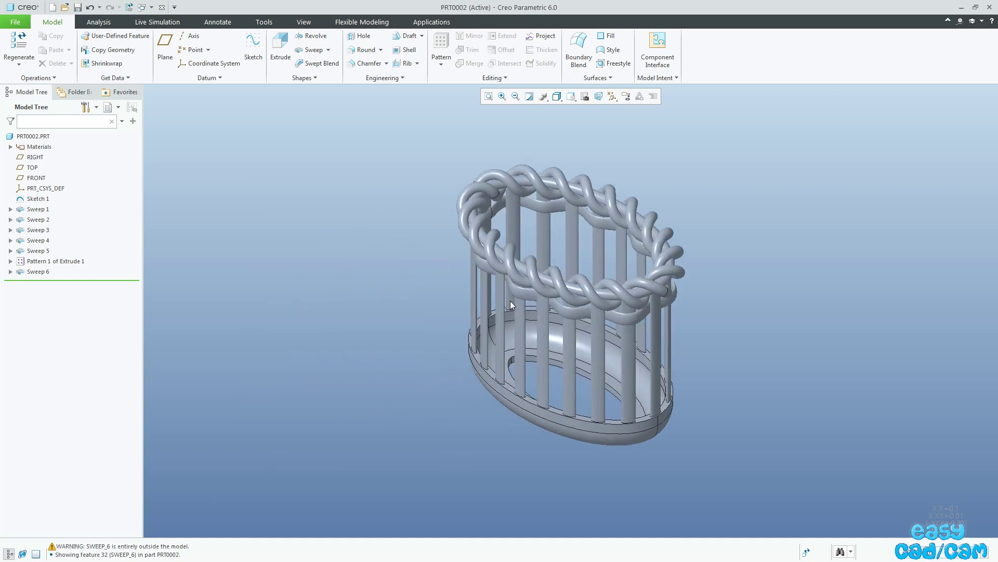
left_click(30, 271)
- Try a Direction pattern of Sweep 6, then discard it and restore the default view
left_click(35, 224)
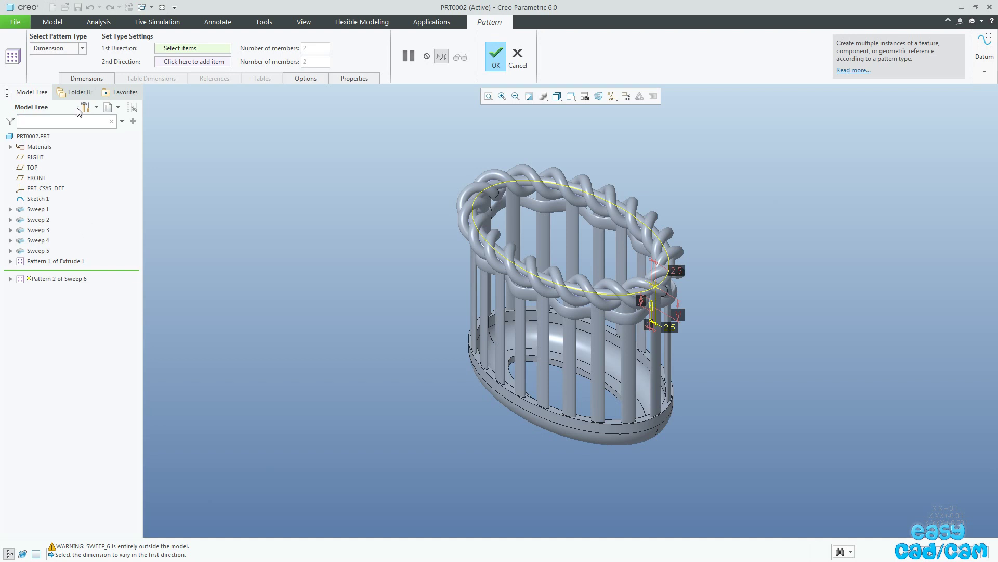
left_click(82, 48)
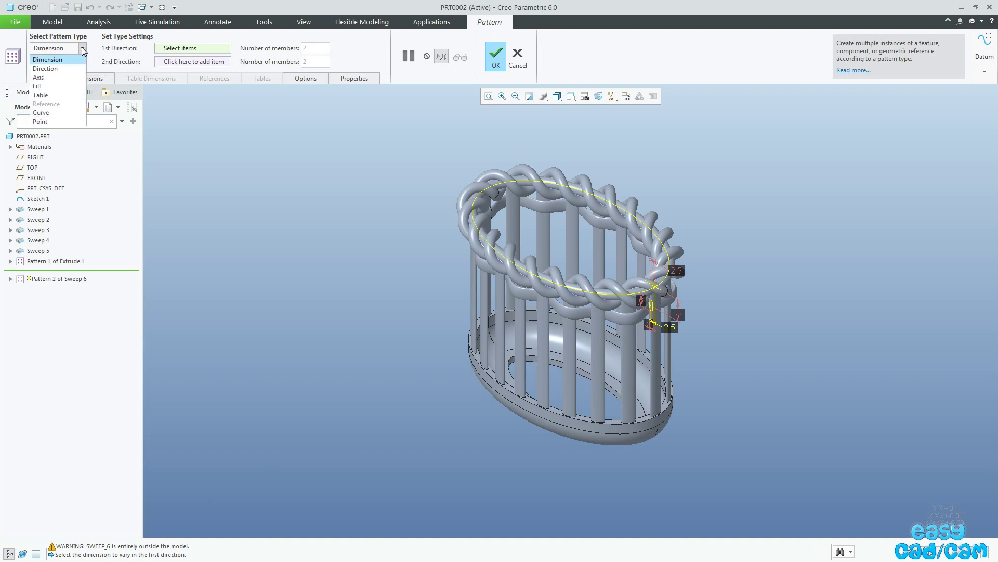
left_click(67, 72)
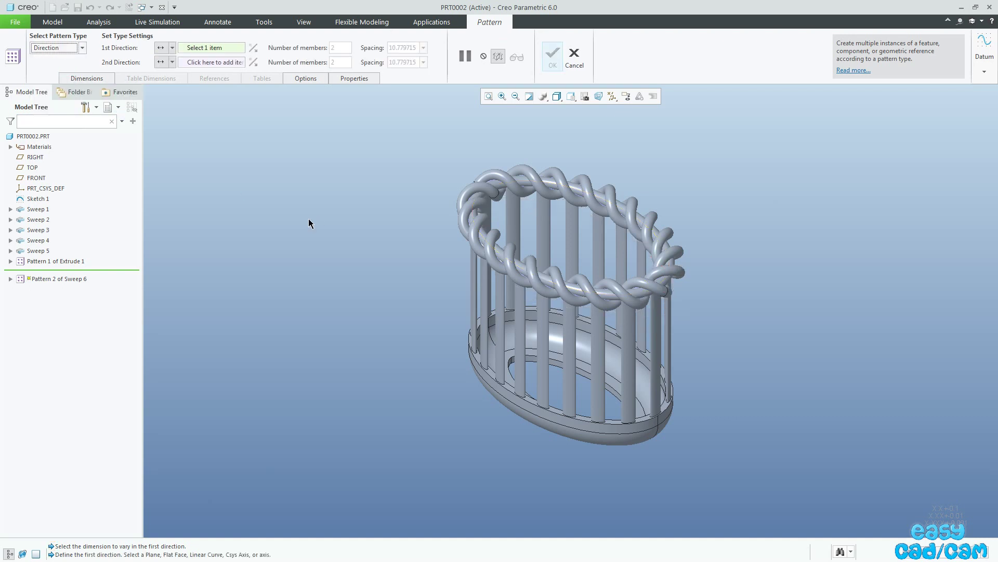
mouse_move(600, 272)
middle_mouse_down()
mouse_move(445, 252)
mouse_move(406, 258)
mouse_move(491, 239)
mouse_move(545, 258)
middle_mouse_up()
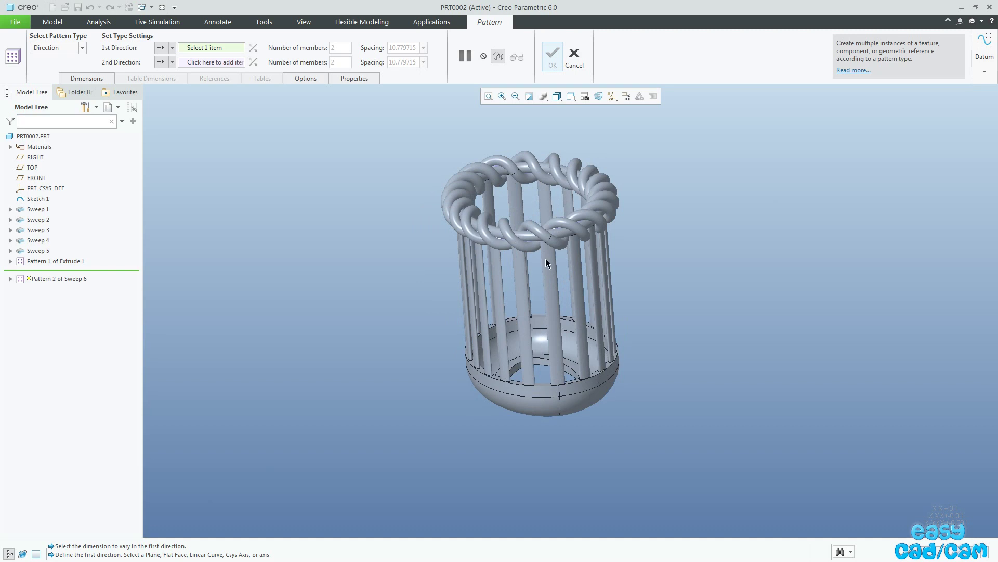
left_click(575, 57)
left_click(500, 304)
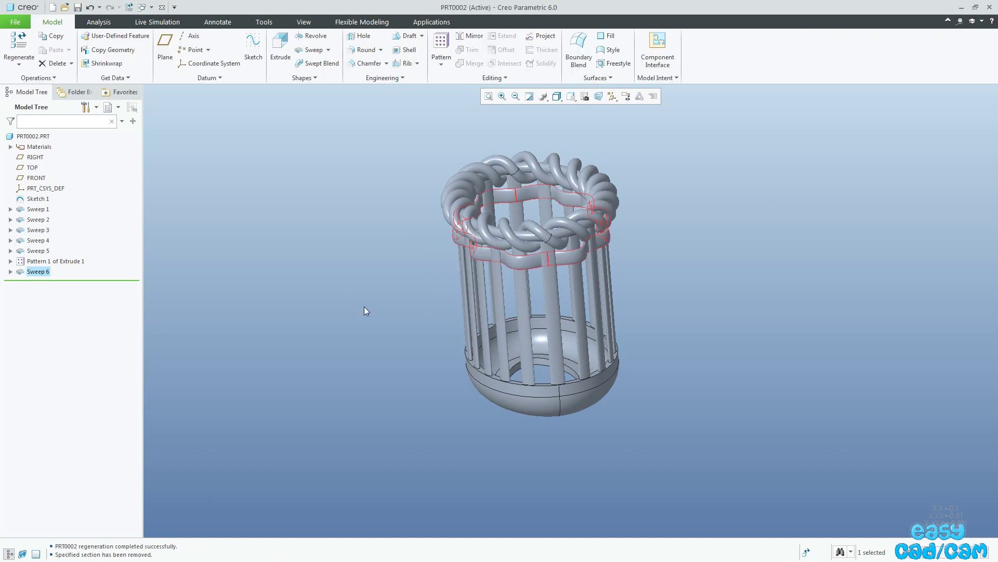
mouse_move(495, 275)
middle_mouse_down()
mouse_move(473, 227)
mouse_move(448, 245)
middle_mouse_up()
key("ctrl+d")
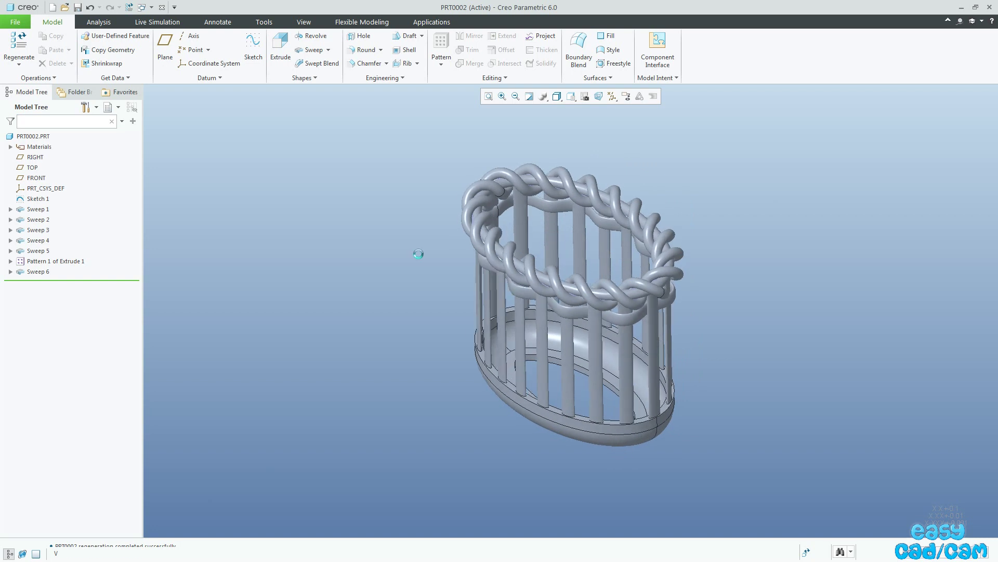
- Pattern Sweep 6 by dimension 11 with increment 7 and 8 members
left_click(32, 272)
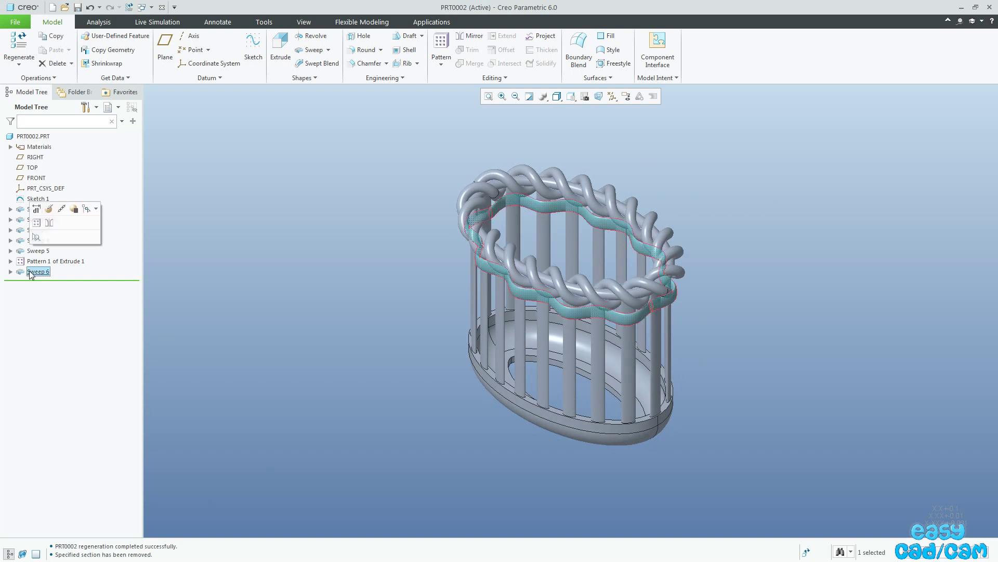
left_click(37, 225)
mouse_move(587, 362)
middle_mouse_down()
mouse_move(490, 278)
mouse_move(407, 296)
mouse_move(397, 312)
mouse_move(502, 343)
middle_mouse_up()
scroll(502, 343, "down", 2)
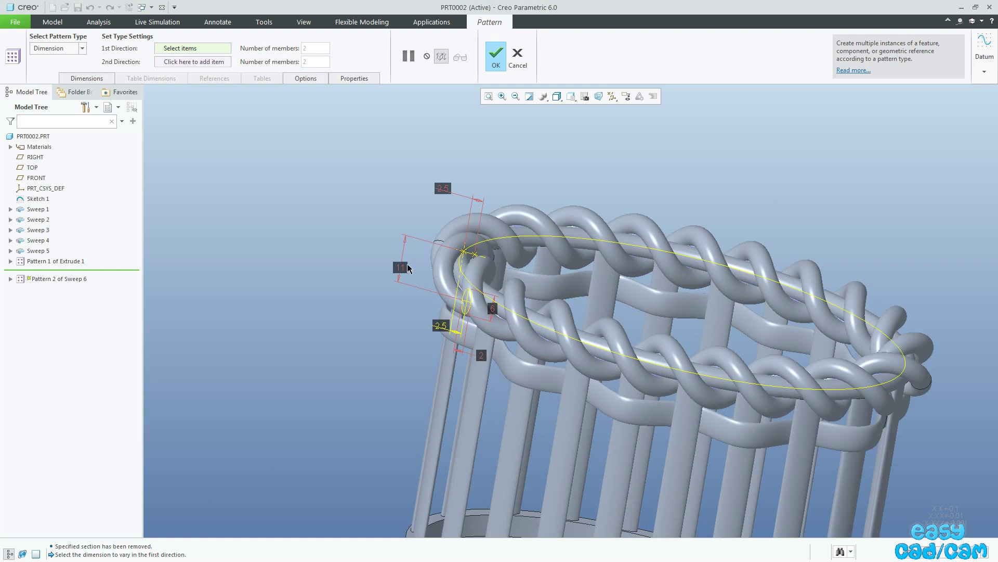
left_click(403, 272)
key("Return")
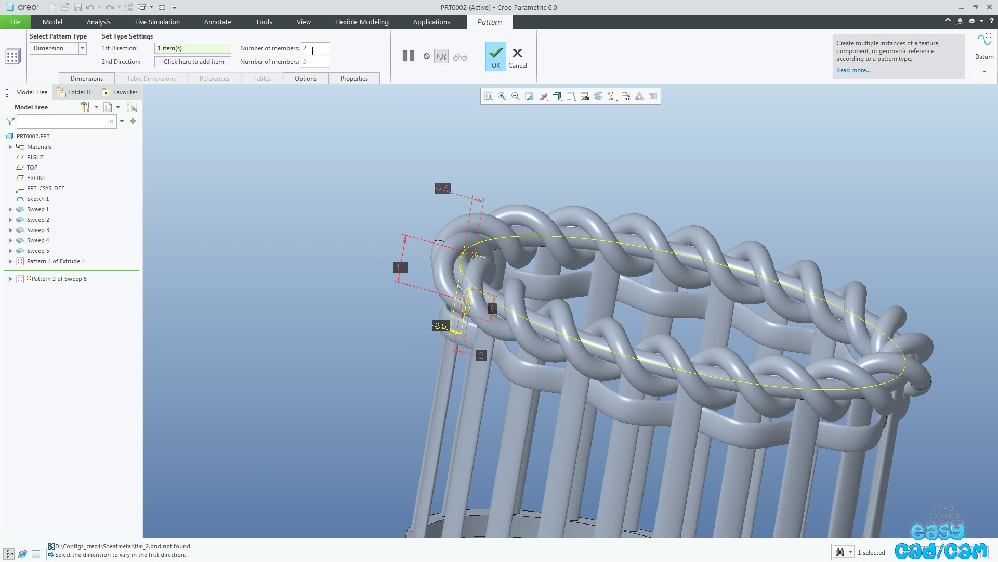
type("8")
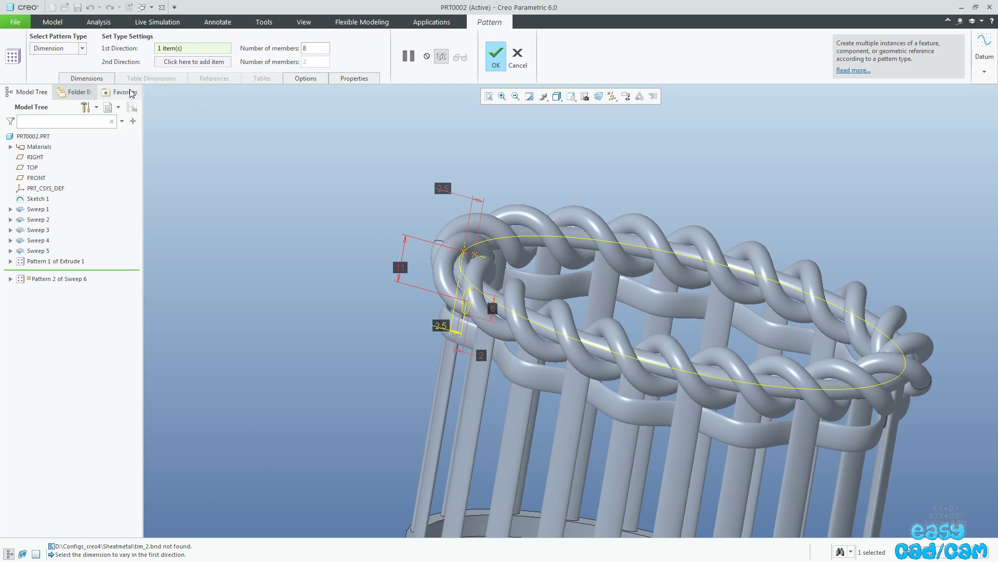
- Add the 2.5 dimension (d41) to the pattern, driven by a relation
left_click(87, 78)
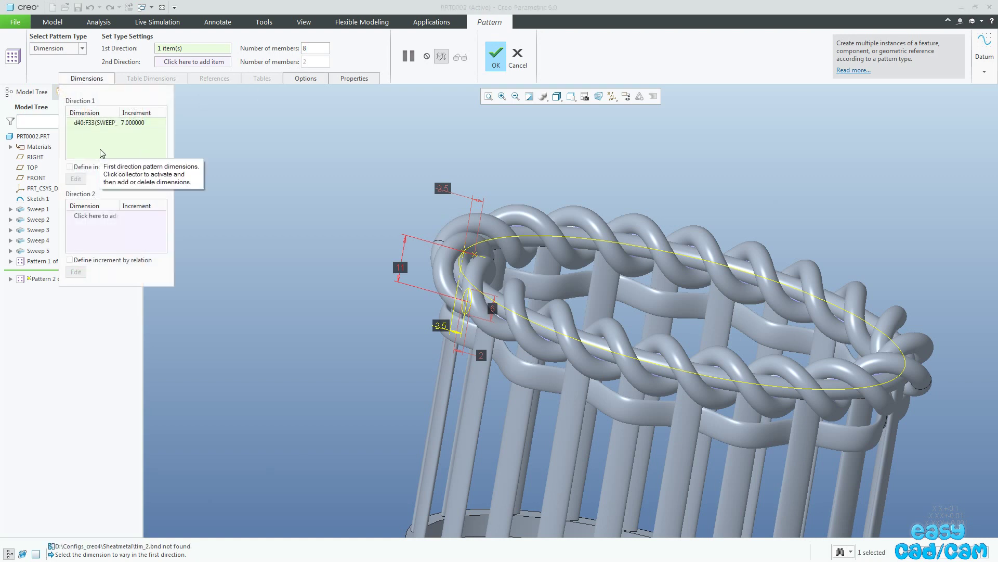
left_click(439, 189)
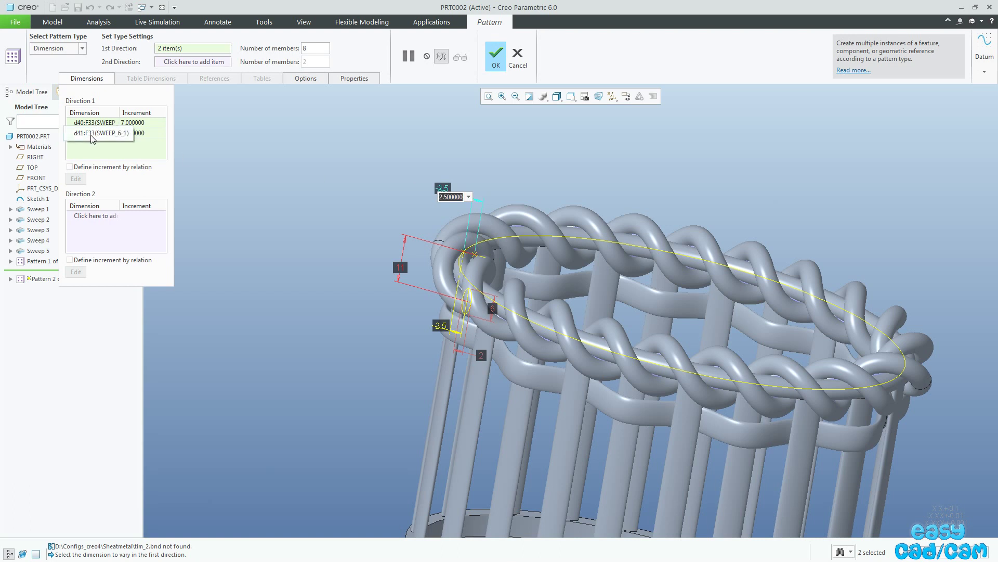
left_click(91, 134)
left_click(70, 167)
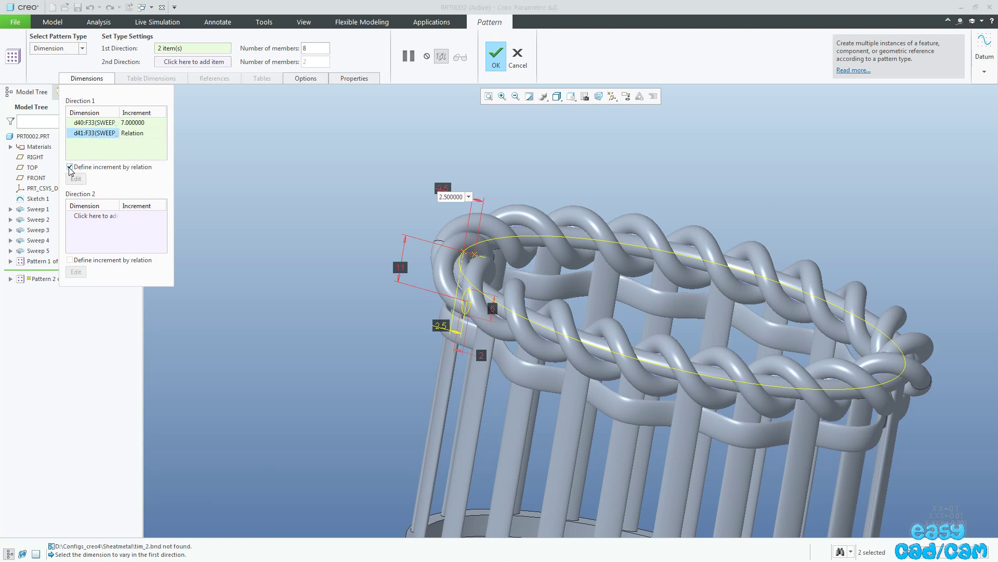
left_click(76, 179)
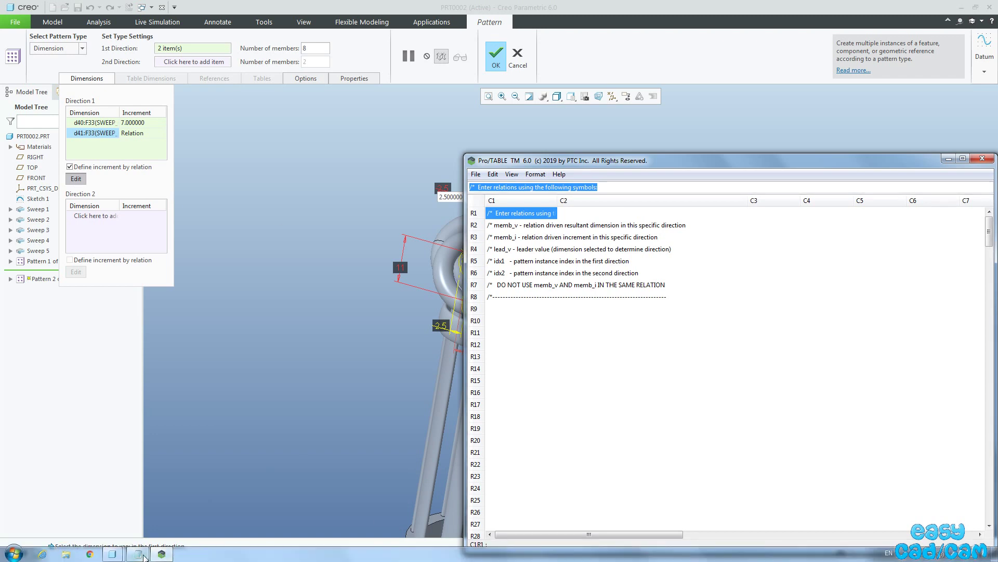
- Set d41's relation to memb_v=2.2-mod(idx1,2)*4.4, save it and finish the 8-row pattern
left_click(138, 553)
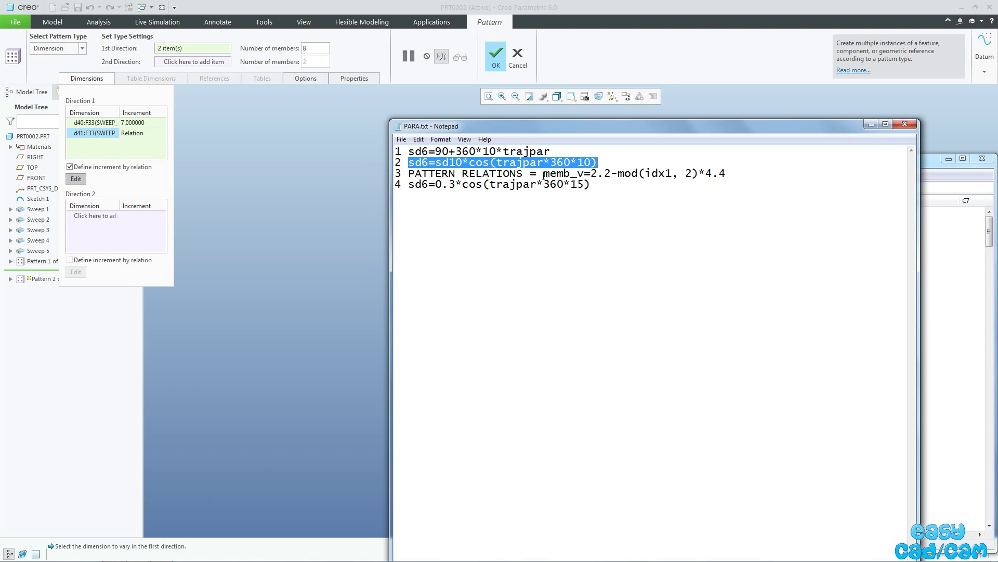
left_click_drag(543, 174, 728, 173)
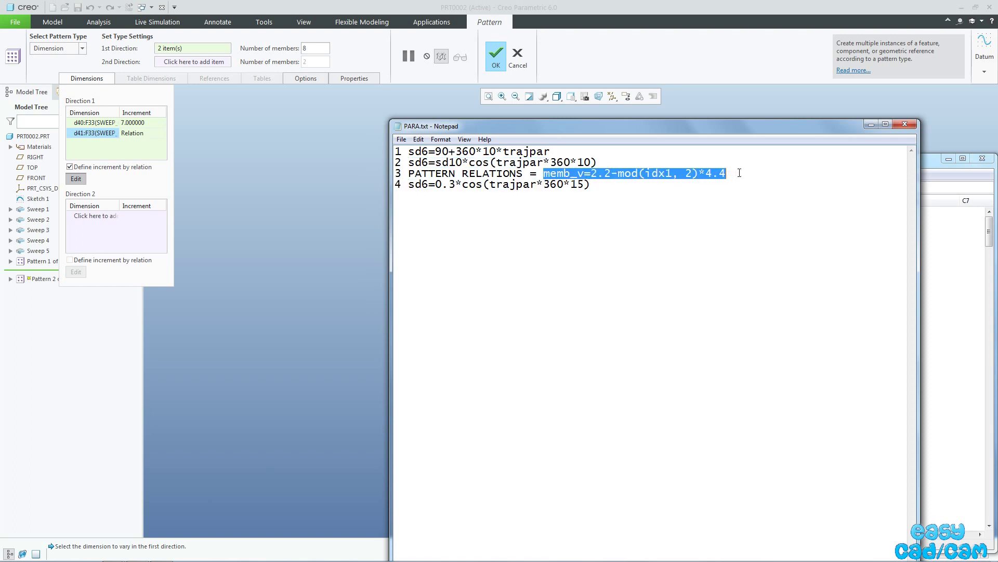
right_click(714, 180)
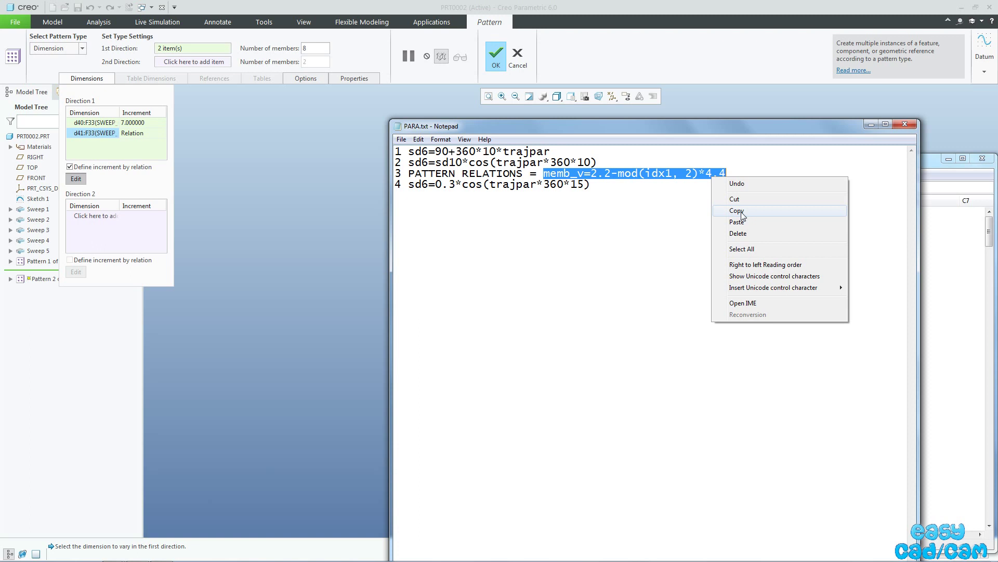
left_click(731, 208)
left_click(871, 127)
left_click(520, 213)
right_click(562, 189)
left_click(585, 237)
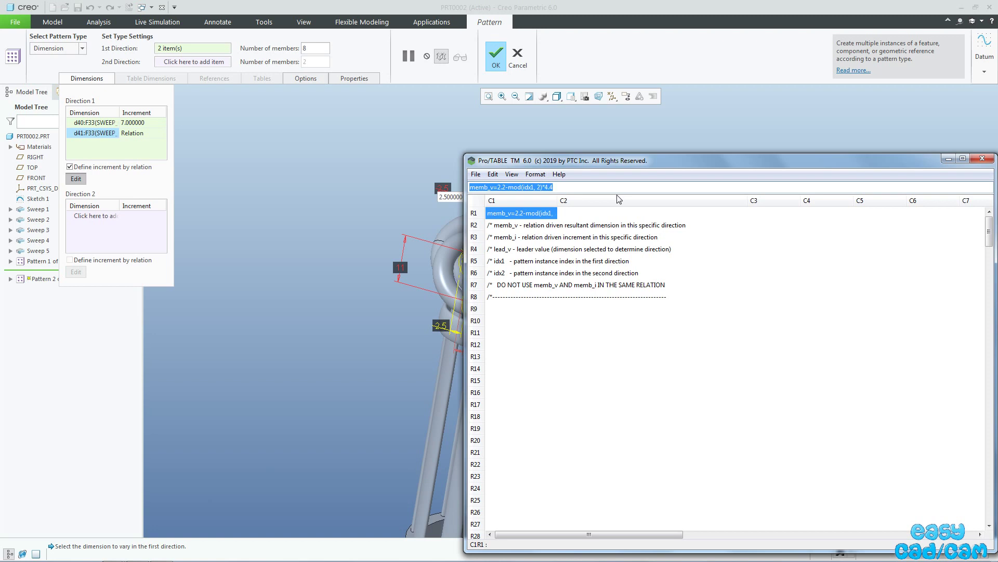
left_click(476, 174)
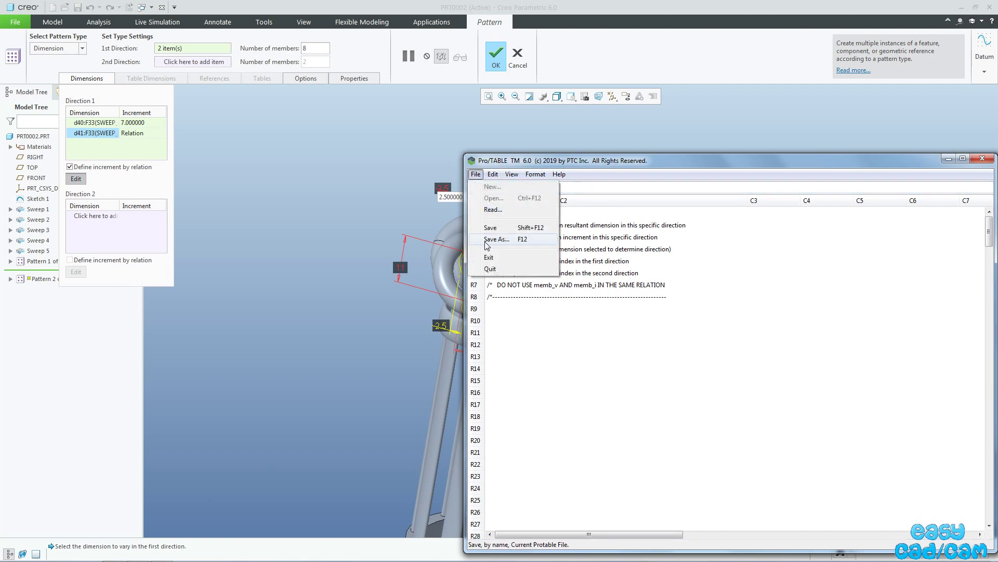
left_click(489, 256)
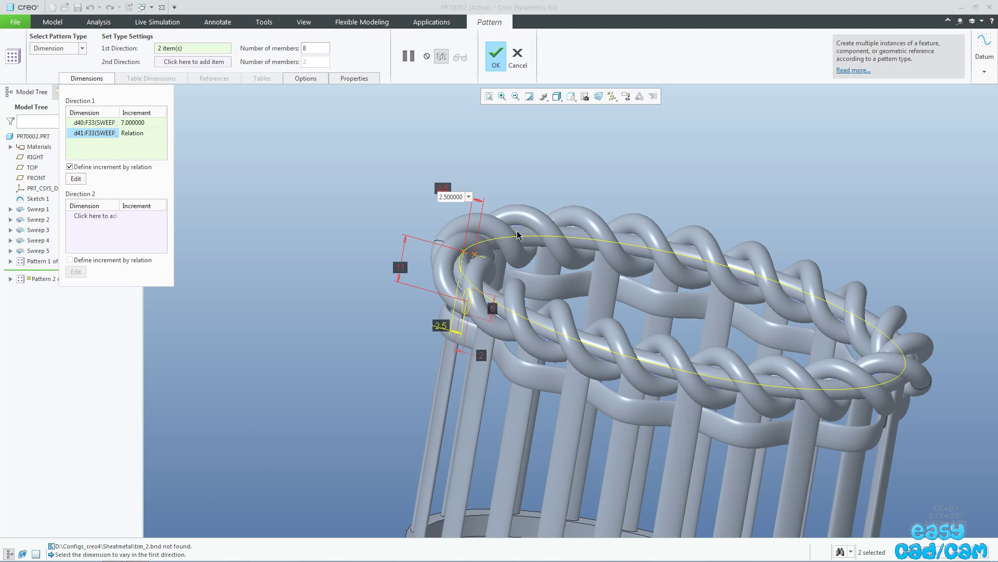
left_click(497, 61)
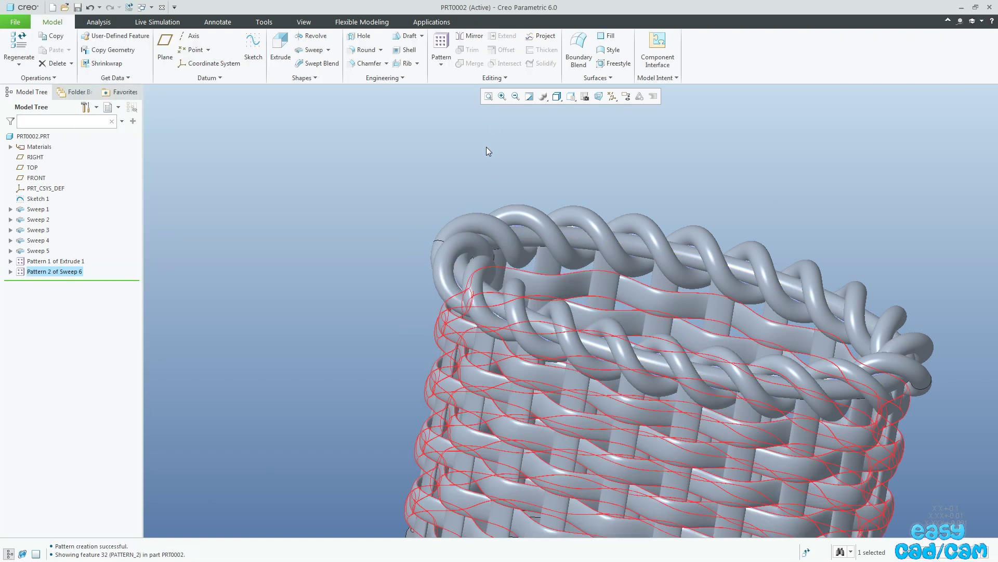
- Move the Insert Here marker to just after Sketch 1 and show datum planes
scroll(486, 147, "down", 5)
scroll(517, 304, "up", 5)
scroll(465, 282, "up", 2)
mouse_move(465, 282)
middle_mouse_down()
mouse_move(384, 295)
mouse_move(499, 293)
mouse_move(586, 328)
middle_mouse_up()
key("ctrl+d")
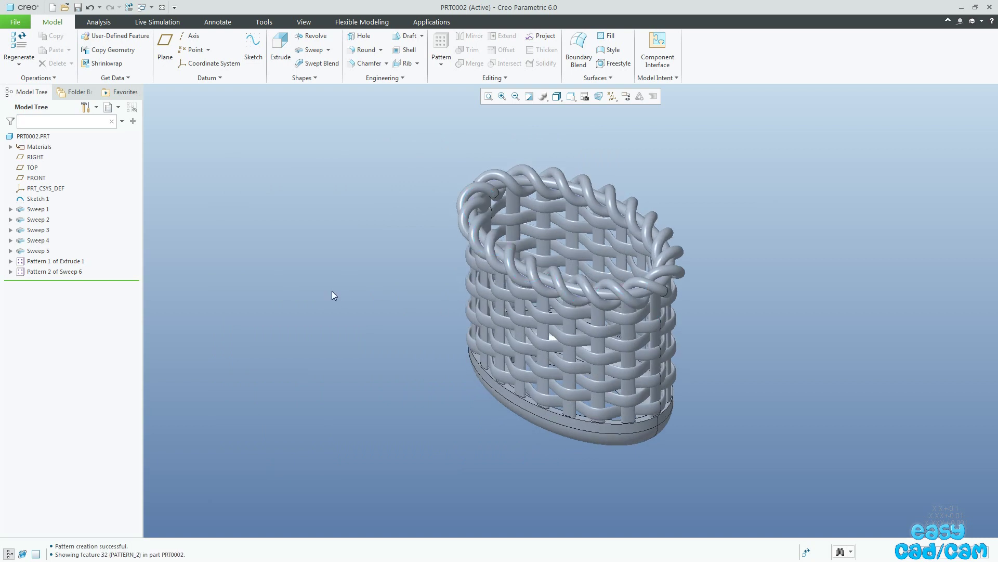
left_click_drag(121, 285, 99, 205)
key("ctrl+shift+d")
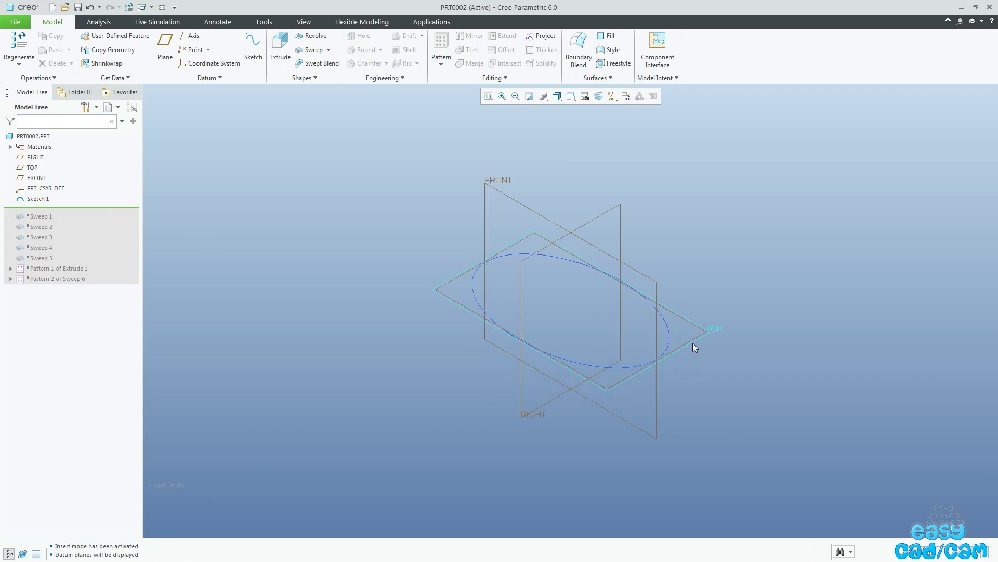
- Create datum plane DTM1 offset 80 from the TOP plane
left_click(693, 342)
left_click(744, 298)
scroll(482, 300, "down", 3)
left_click_drag(527, 223, 536, 416)
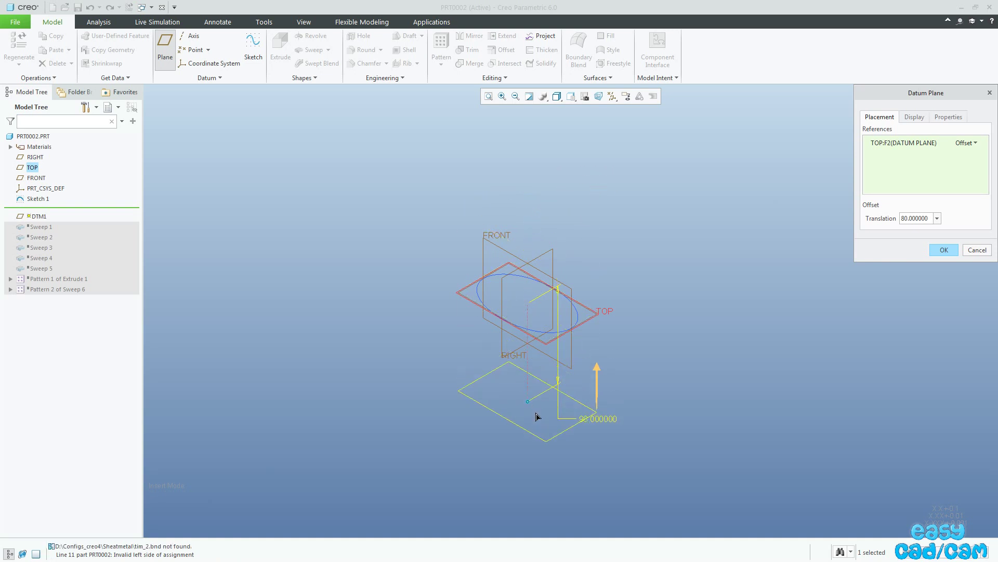
double_click(601, 434)
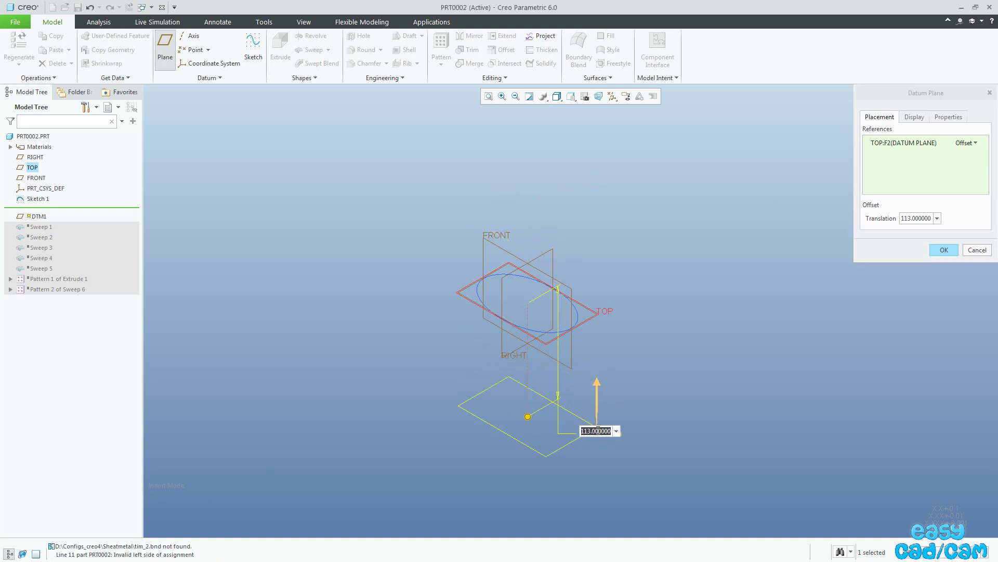
type("80")
key("Return")
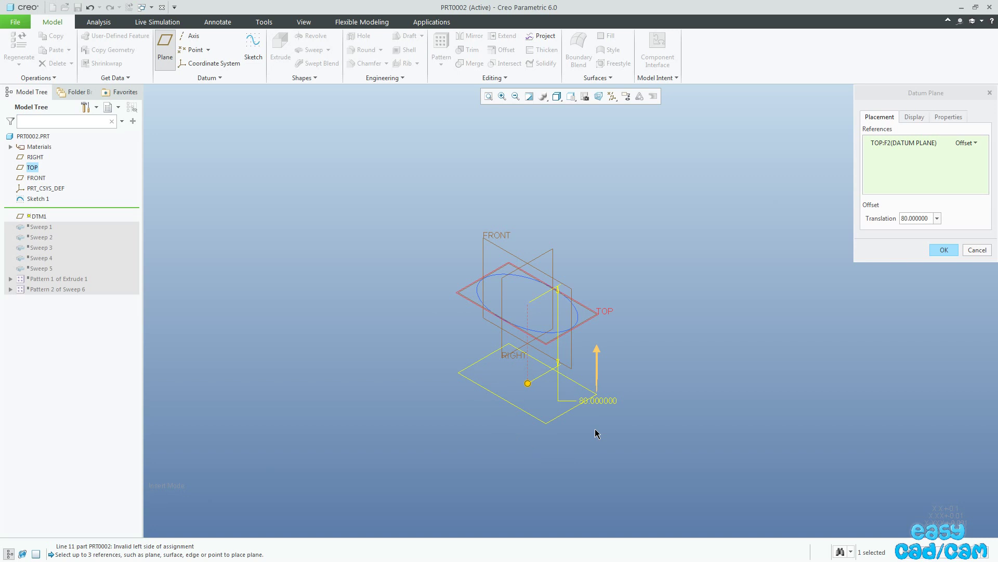
middle_click(598, 434)
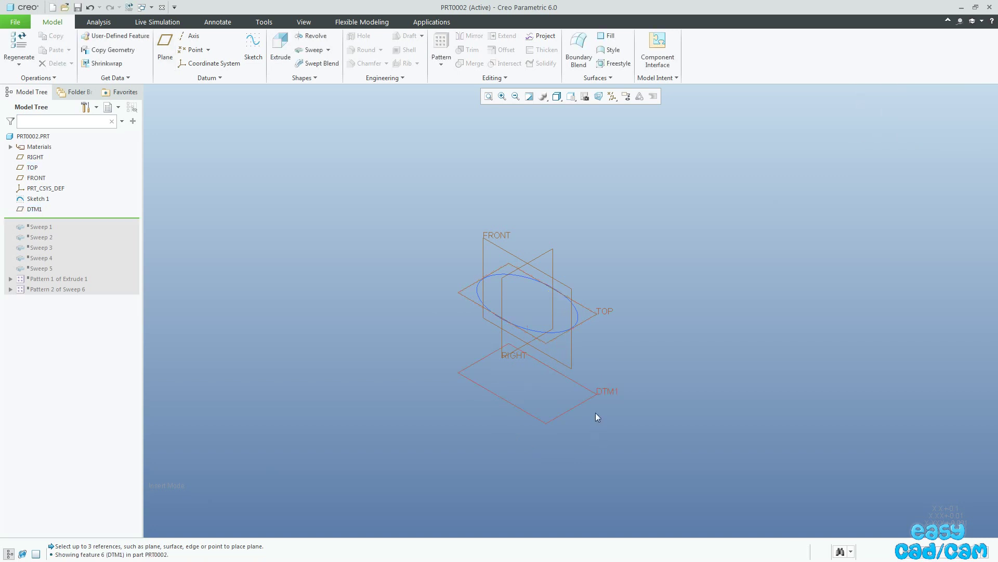
- Sketch a 105-long horizontal line through the ellipse centre on DTM1
left_click(595, 397)
left_click(601, 350)
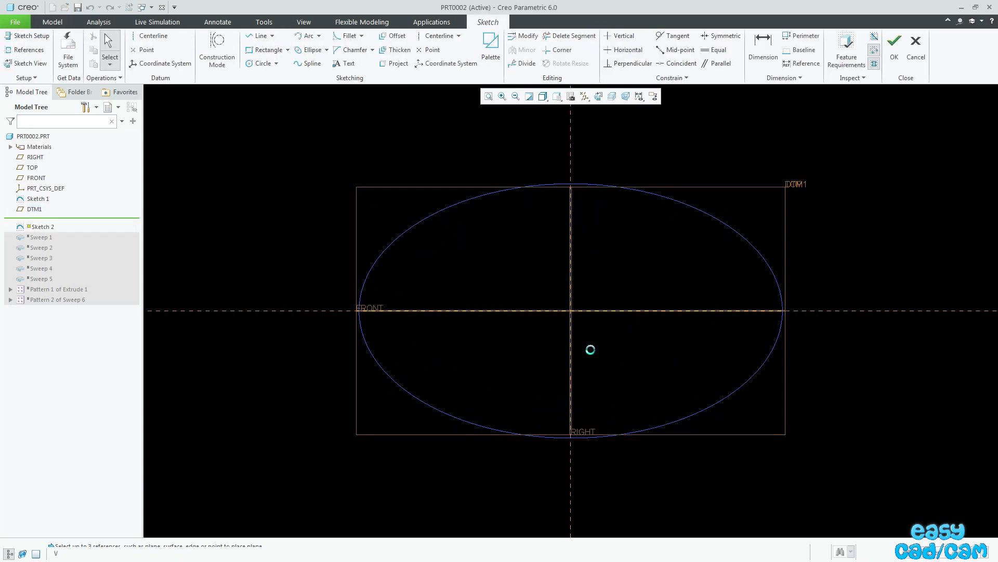
left_click(439, 35)
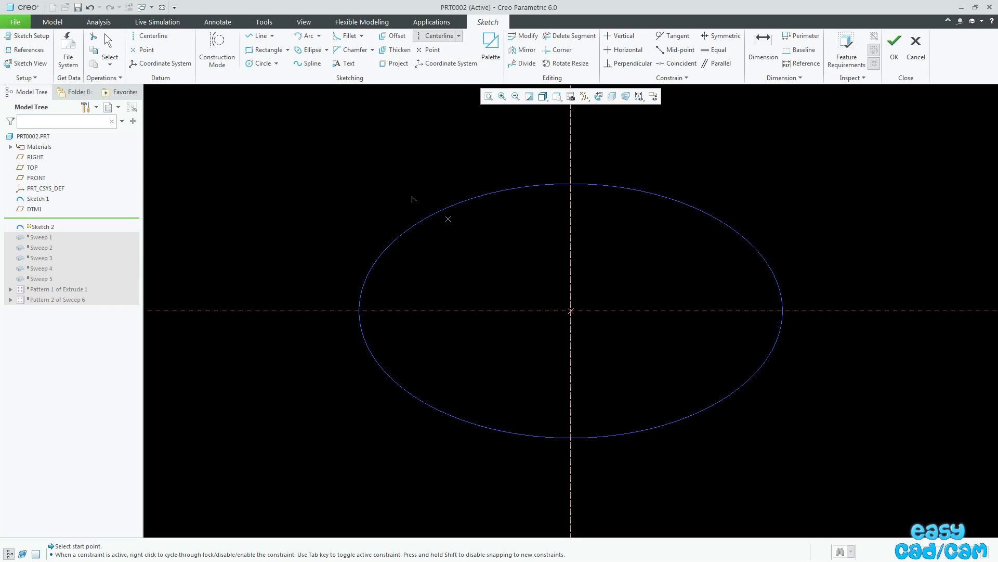
left_click(260, 35)
left_click(485, 310)
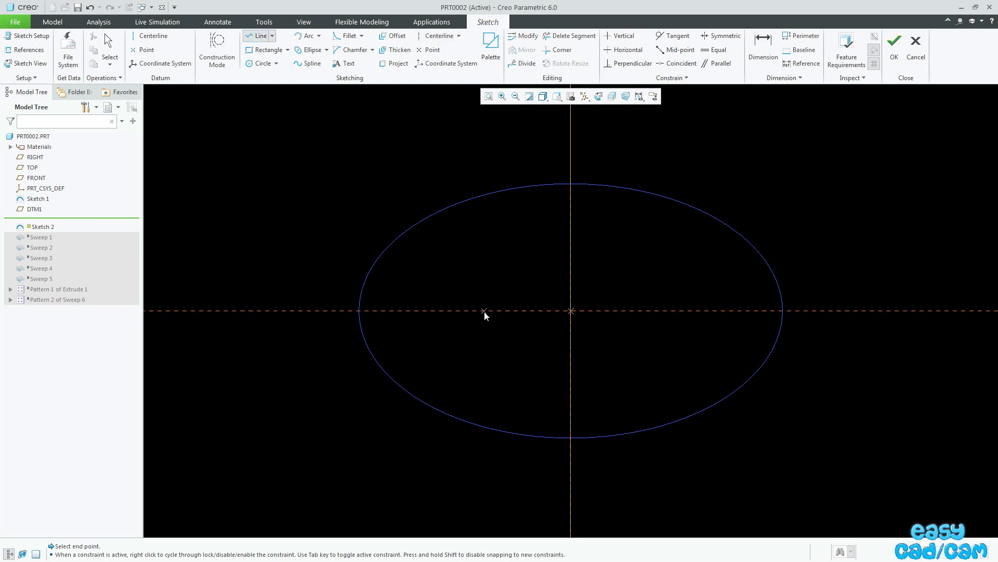
left_click(659, 311)
middle_click(667, 244)
left_click_drag(542, 301, 547, 382)
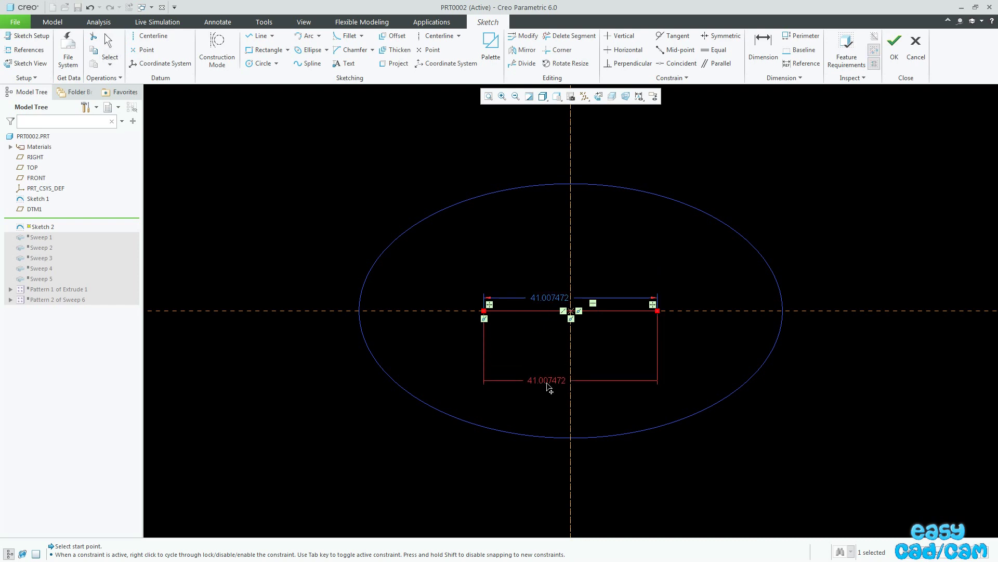
double_click(547, 382)
type("105")
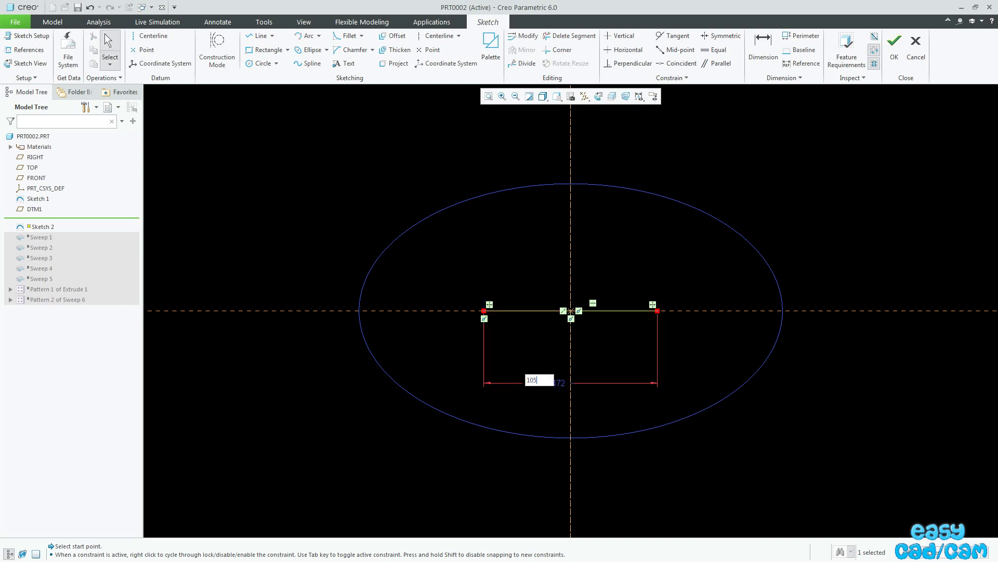
key("Return")
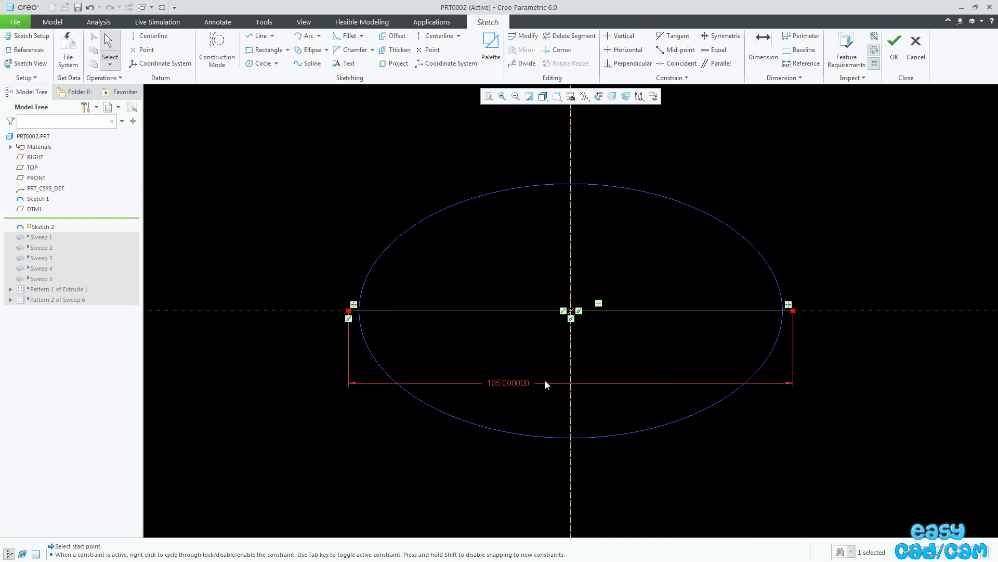
left_click(894, 44)
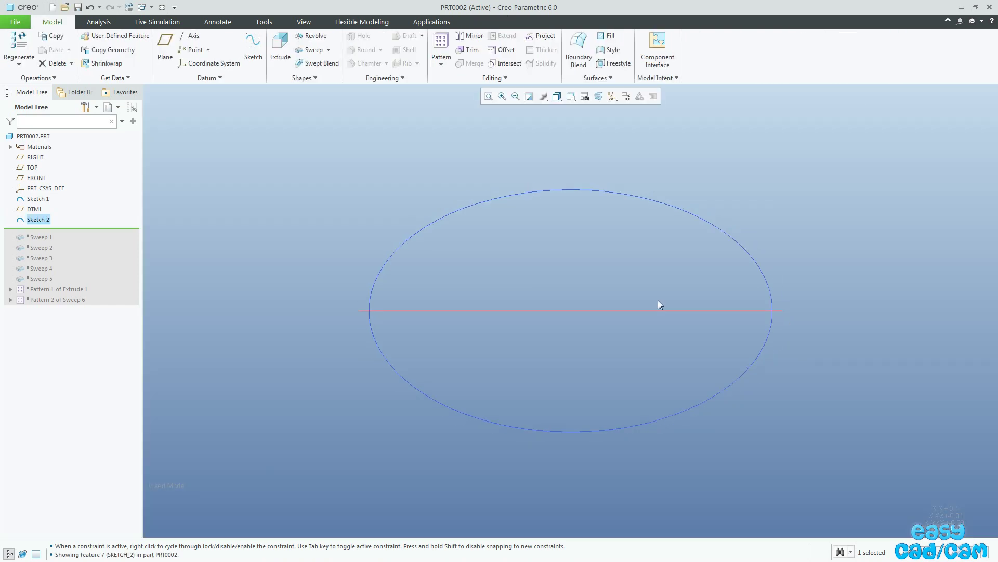
left_click(656, 335)
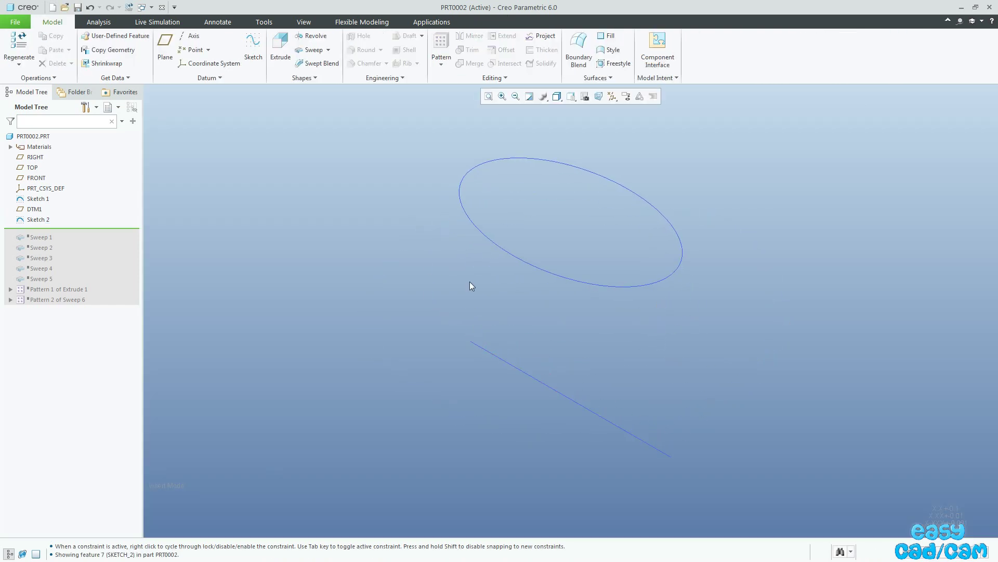
left_click(311, 49)
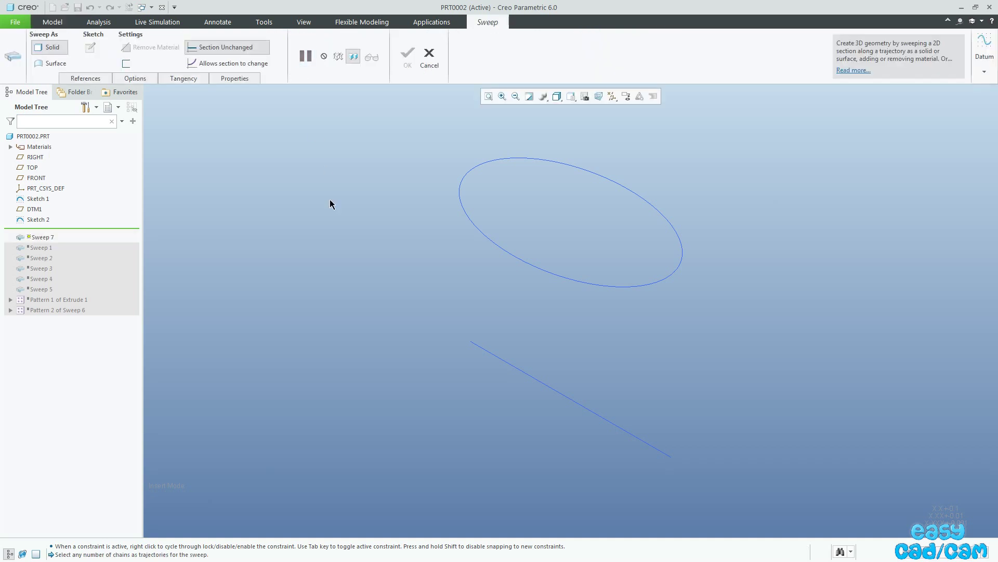
- Make Sweep 7 a variable-section sweep along the 105 line and open its section sketch
left_click(206, 64)
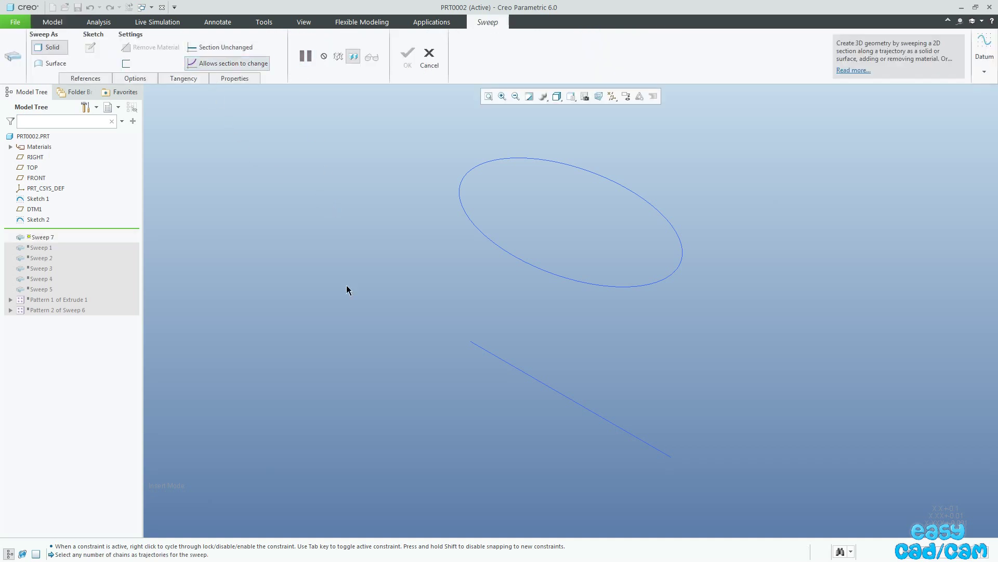
left_click(568, 401)
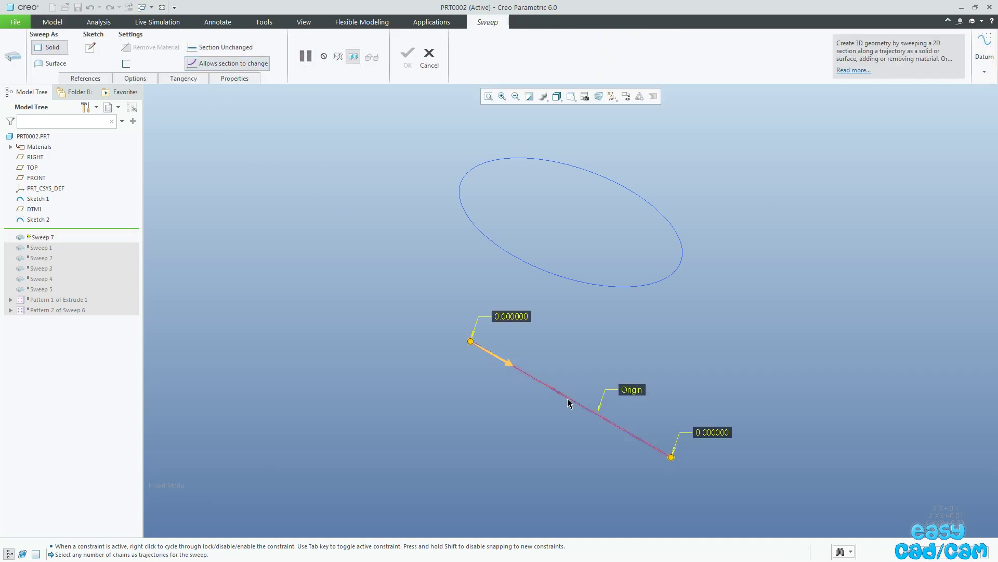
left_click(90, 47)
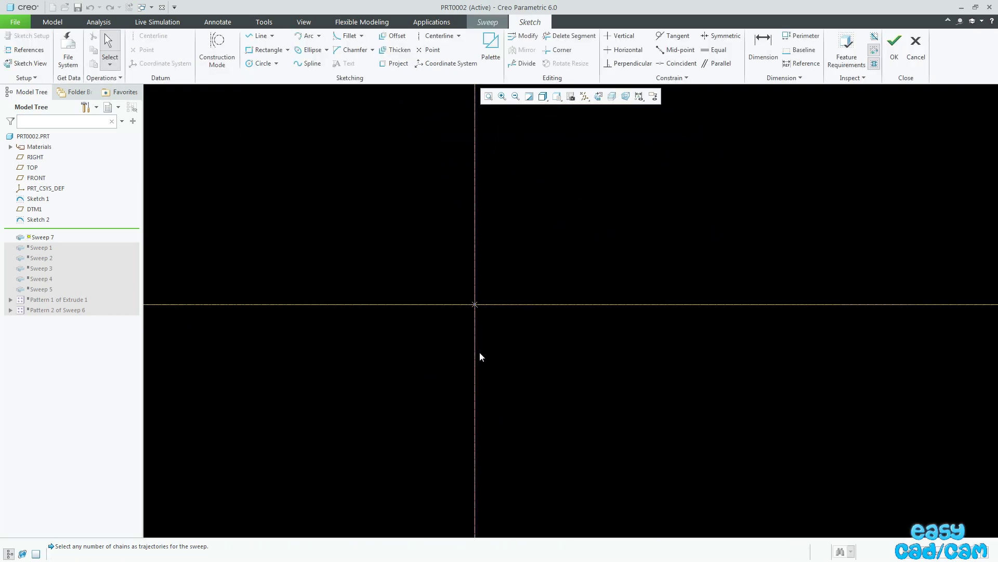
- Draw a vertical centerline through the origin and a rectangle below the horizontal reference
left_click(436, 35)
left_click(489, 300)
left_click(490, 245)
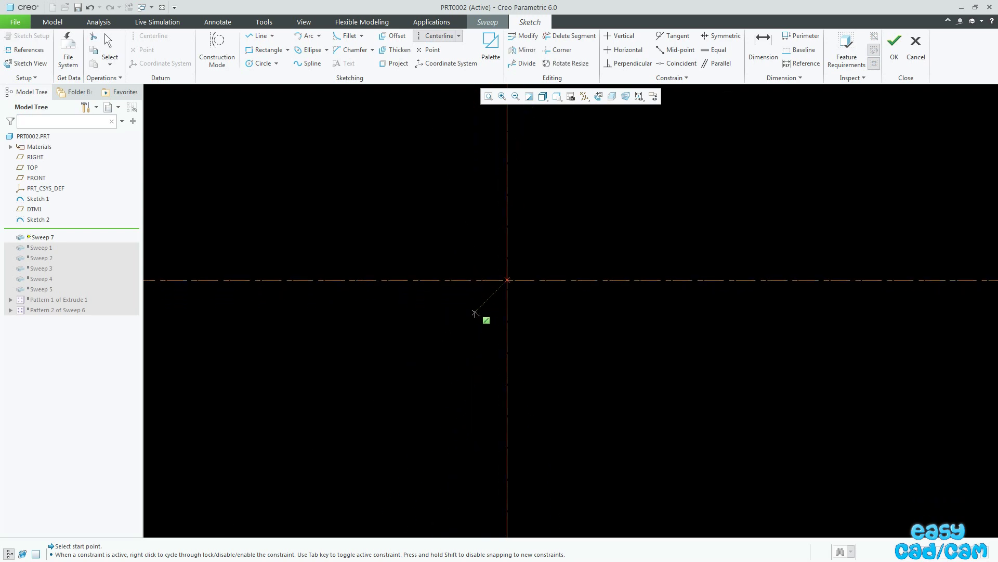
left_click(267, 49)
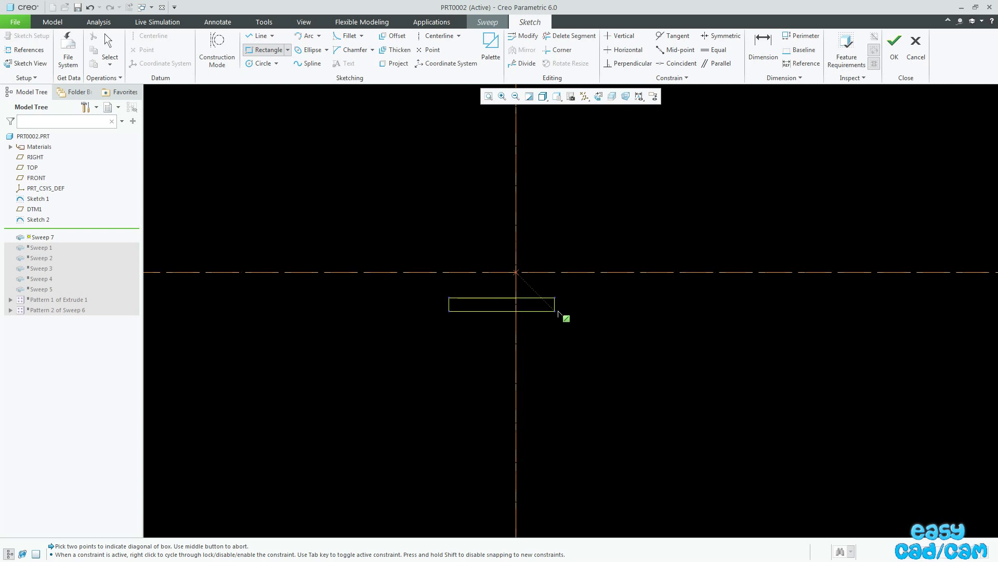
left_click(583, 310)
middle_click(630, 303)
scroll(594, 254, "down", 3)
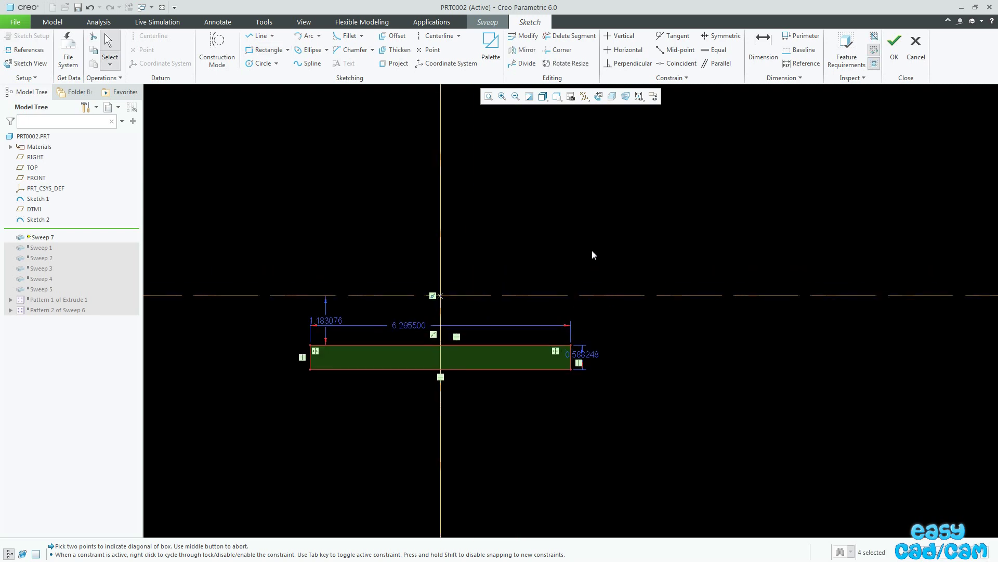
- Size the rectangle to 0.3 high and 2.5 wide
left_click_drag(593, 358, 671, 440)
double_click(670, 439)
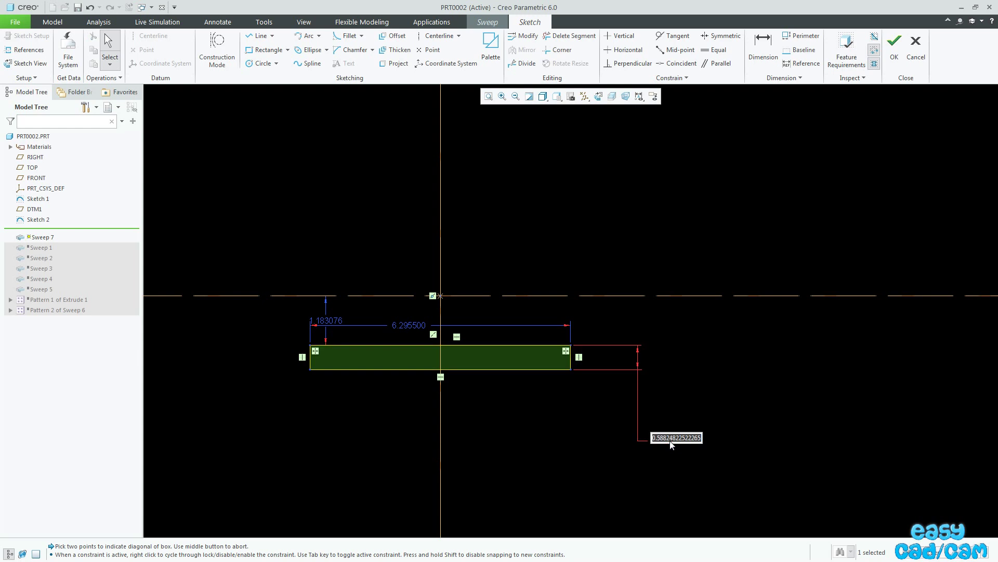
key("BackSpace")
type("0.300000")
key("Return")
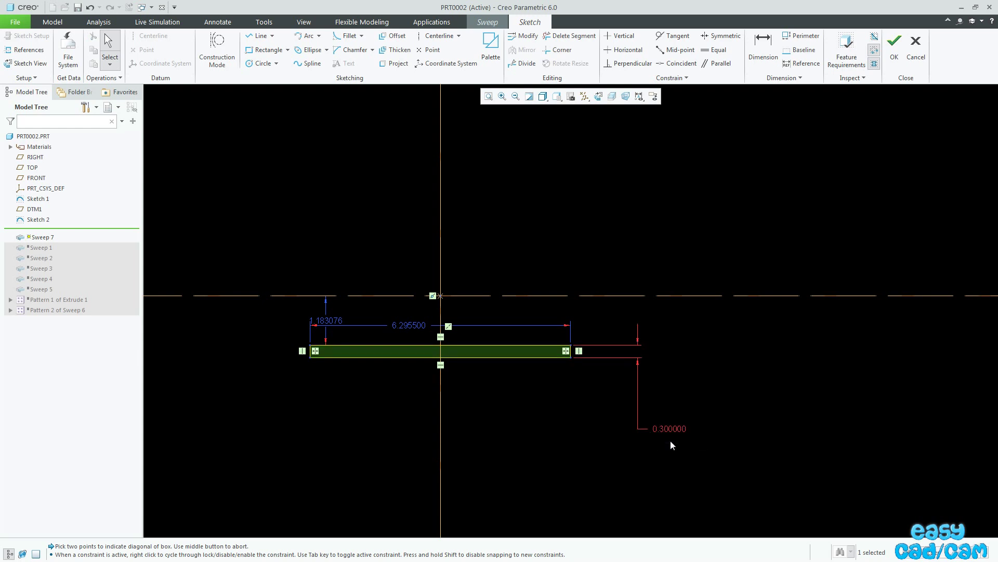
left_click_drag(398, 327, 417, 423)
double_click(416, 423)
type("2")
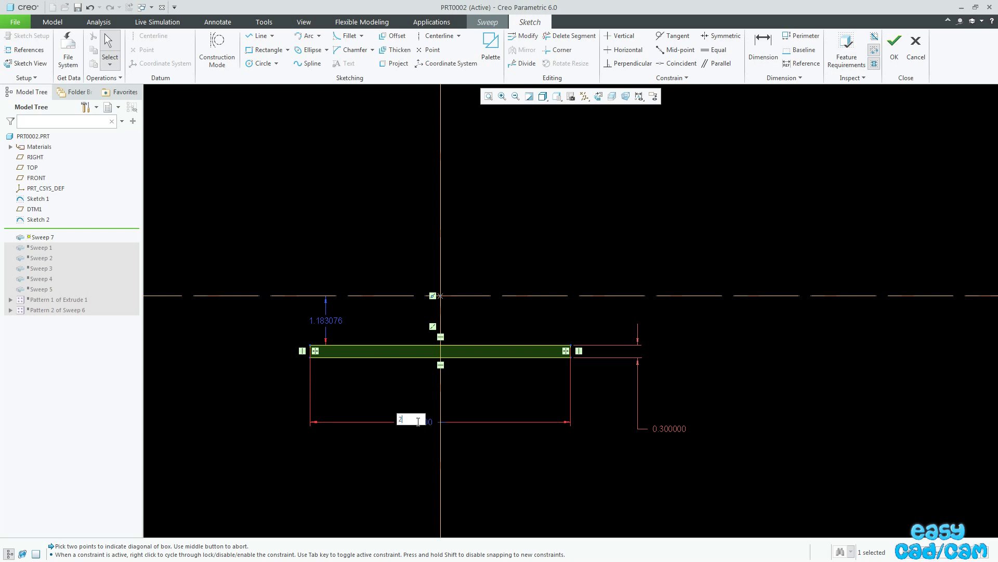
type(".5")
key("Return")
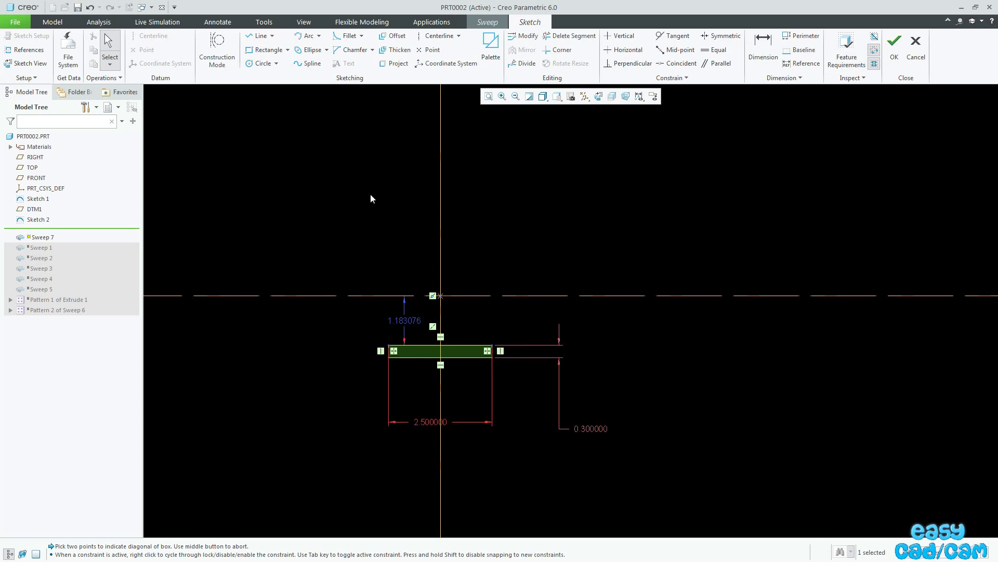
- Add a horizontal centerline through the rectangle, dimensioned 0.3 from the origin centerline
left_click(440, 35)
scroll(529, 339, "up", 3)
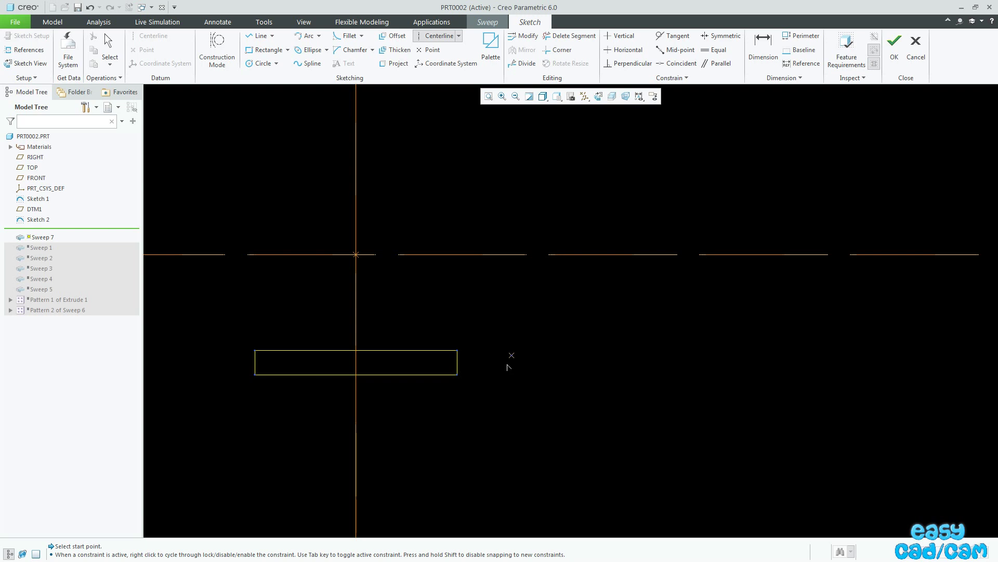
left_click(457, 362)
left_click(515, 363)
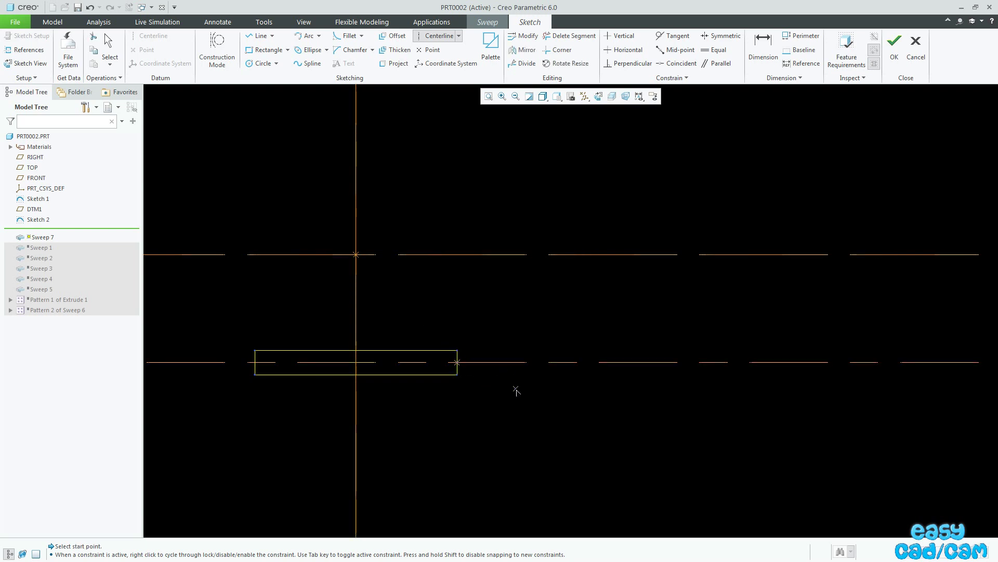
middle_click(516, 390)
left_click(763, 47)
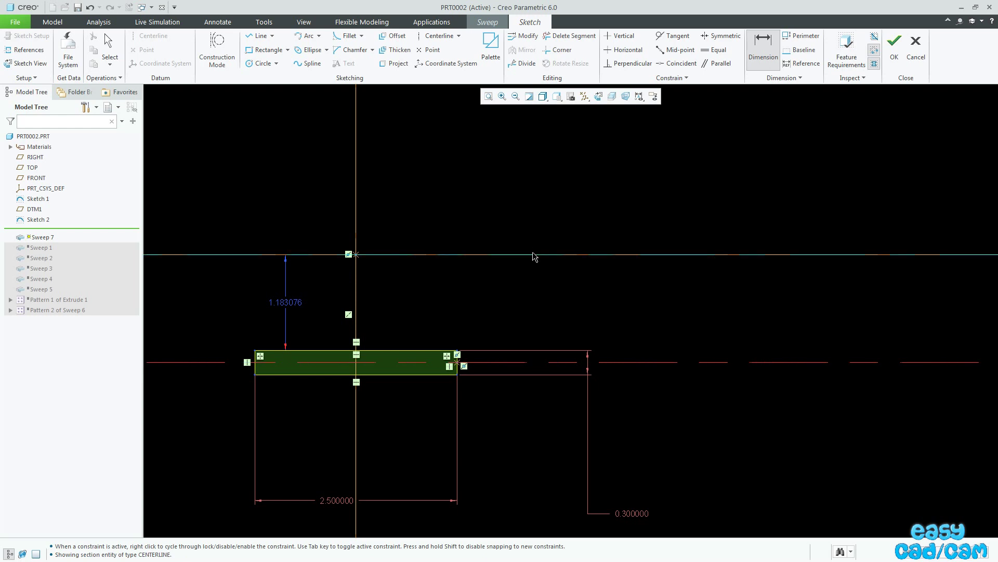
middle_click(604, 208)
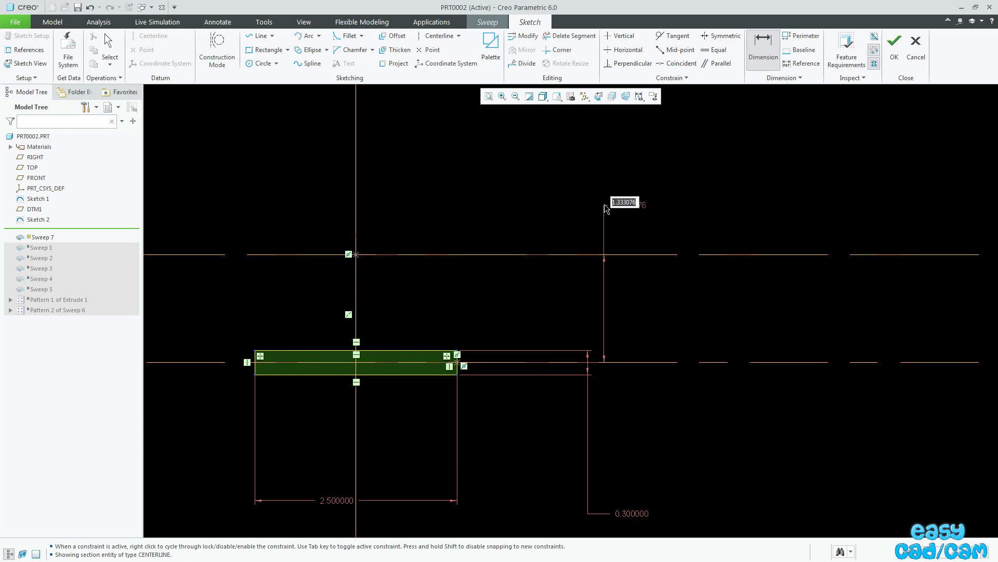
type(".3")
key("Return")
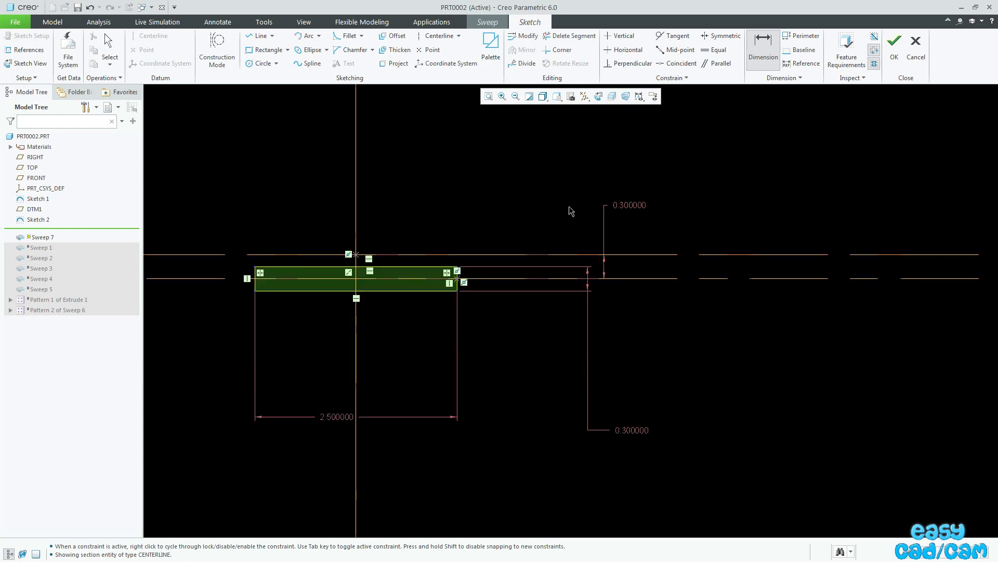
middle_click(622, 316)
left_click_drag(631, 433, 538, 438)
scroll(560, 463, "down", 2)
left_click_drag(616, 299, 571, 269)
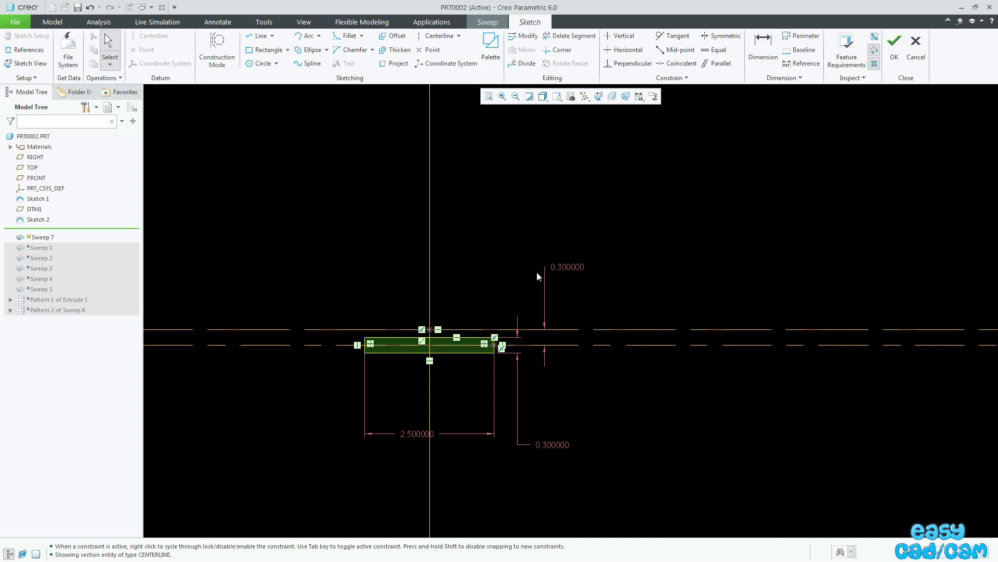
left_click(265, 24)
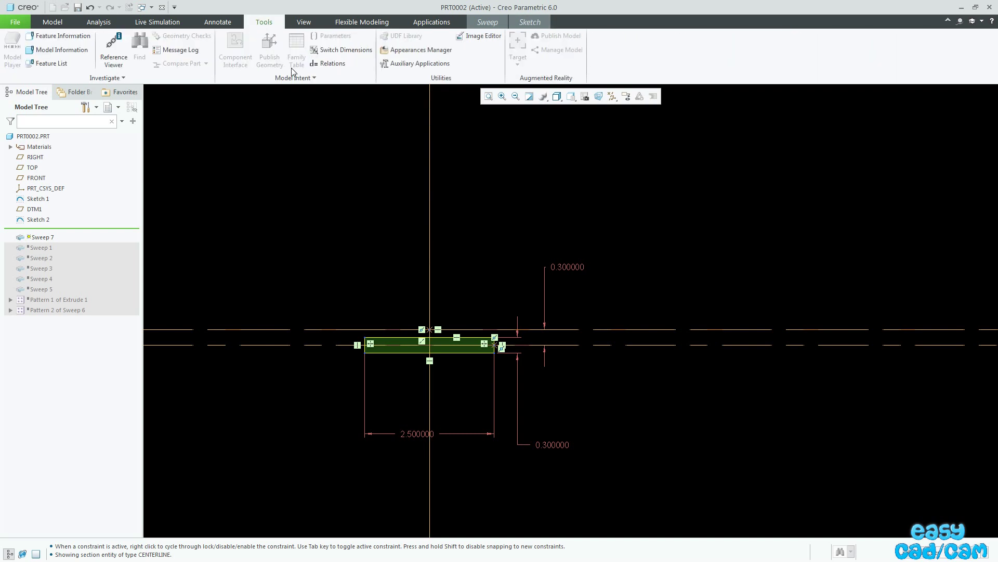
- Open the sketch relations editor and copy sd6=0.3*cos(trajpar*360*15) from the notes file
left_click(318, 65)
left_click(962, 127)
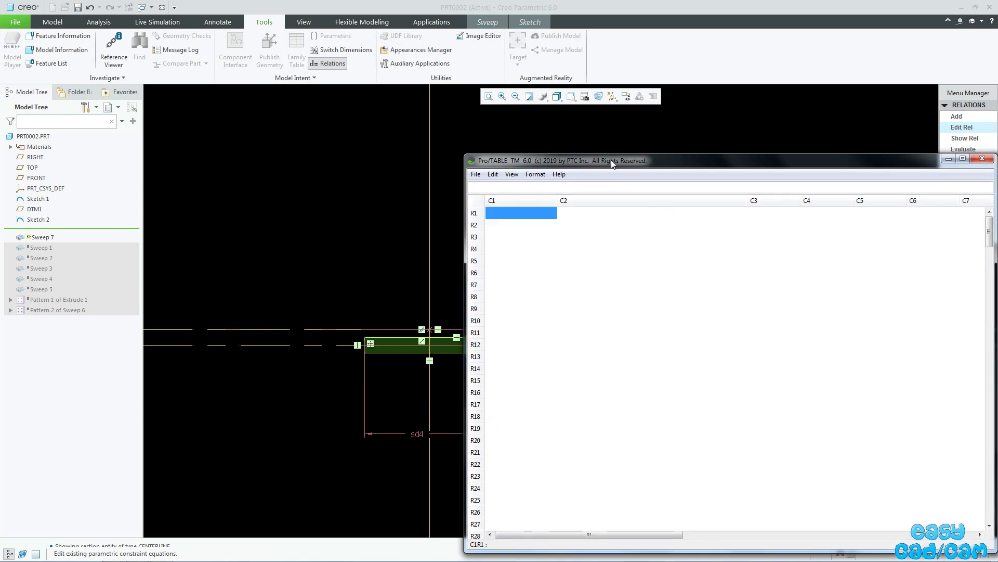
mouse_move(612, 164)
left_mouse_down()
mouse_move(748, 217)
mouse_move(768, 189)
left_mouse_up()
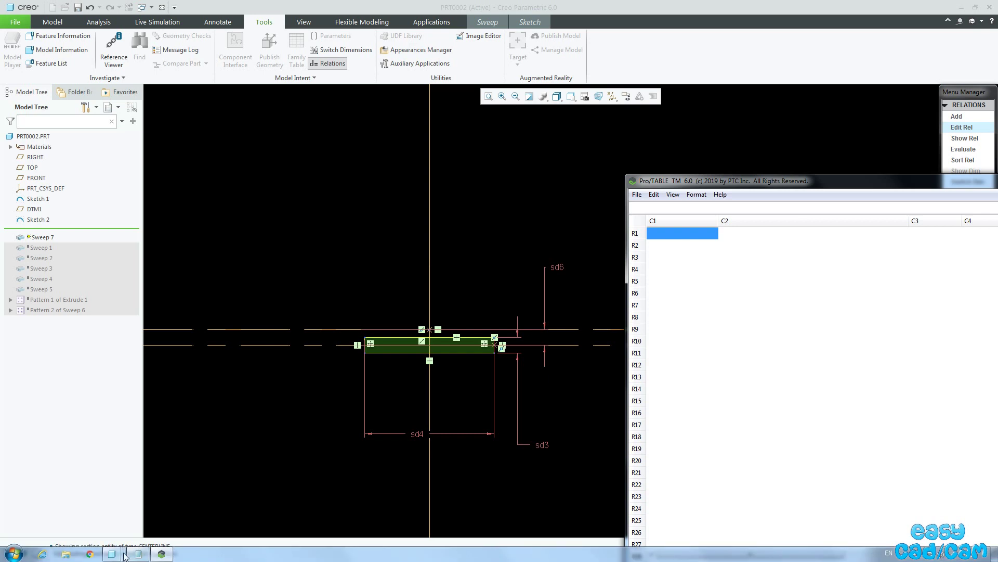
left_click(134, 555)
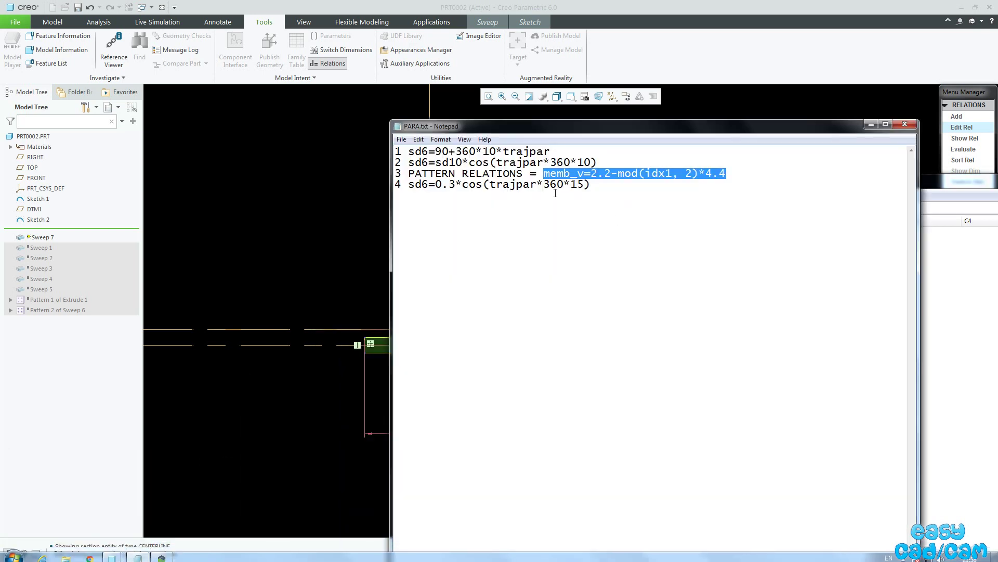
left_click_drag(408, 189, 599, 194)
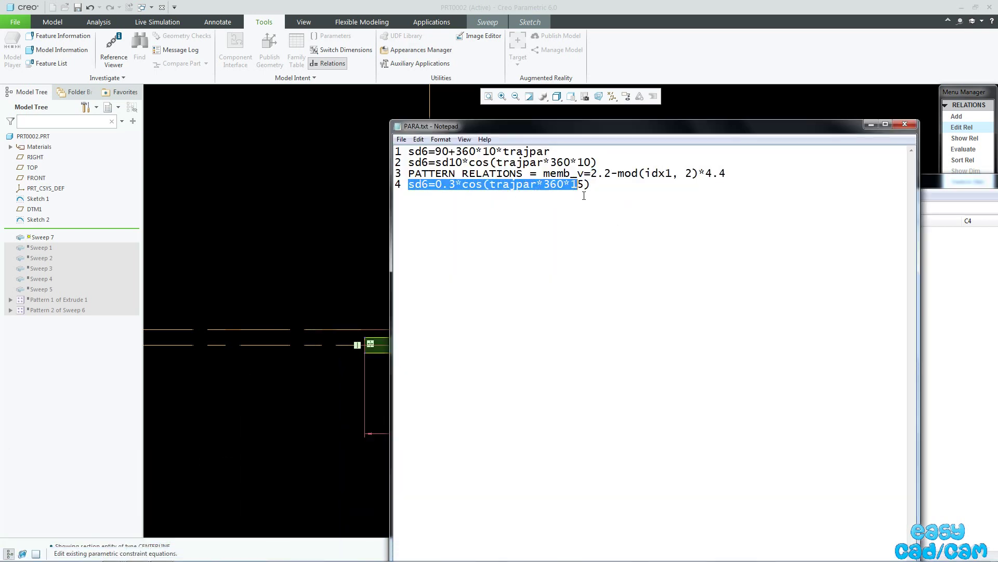
right_click(582, 186)
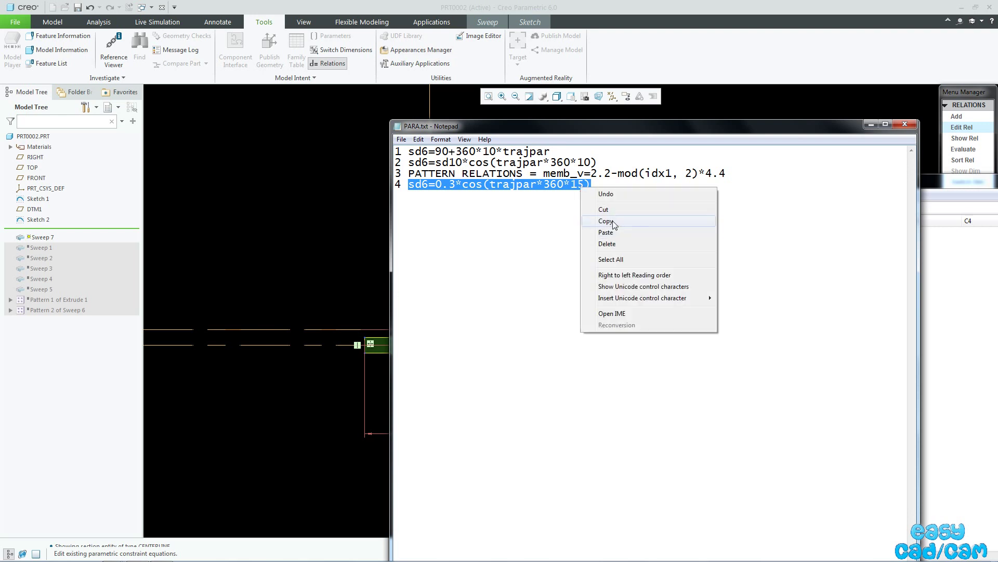
left_click(612, 220)
- Paste the relation into the first row, then save and close the editor
left_click(878, 127)
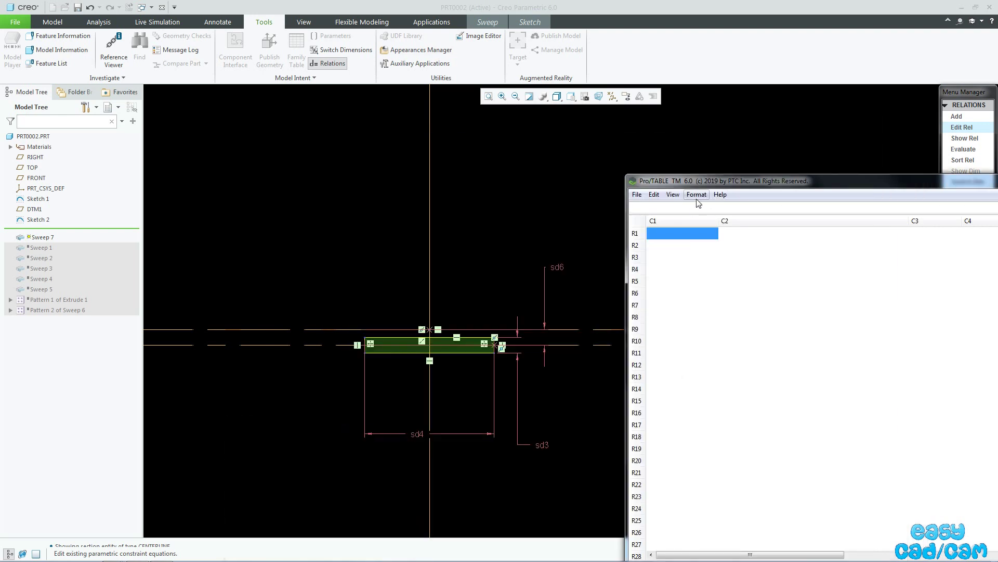
right_click(693, 206)
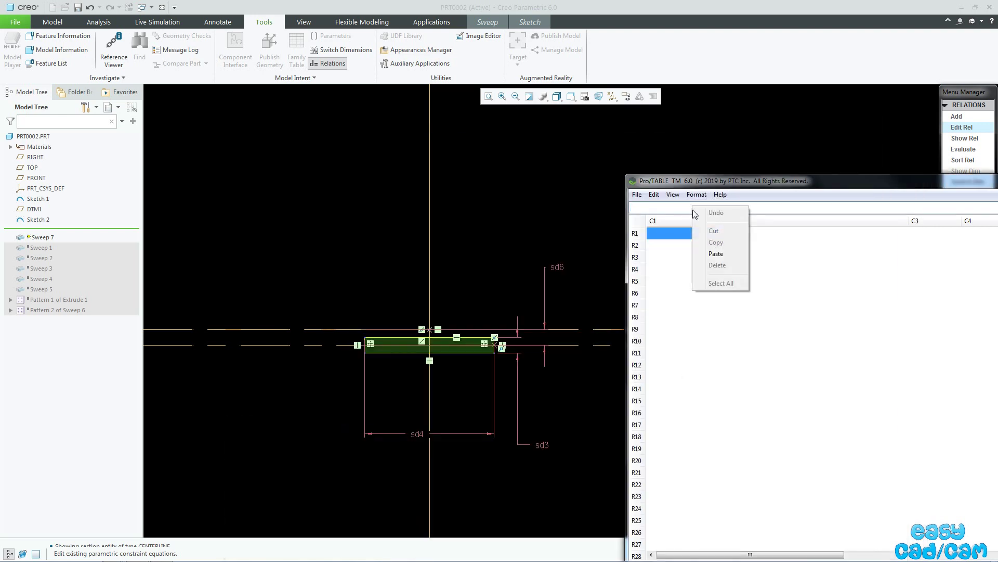
left_click(717, 252)
key("Return")
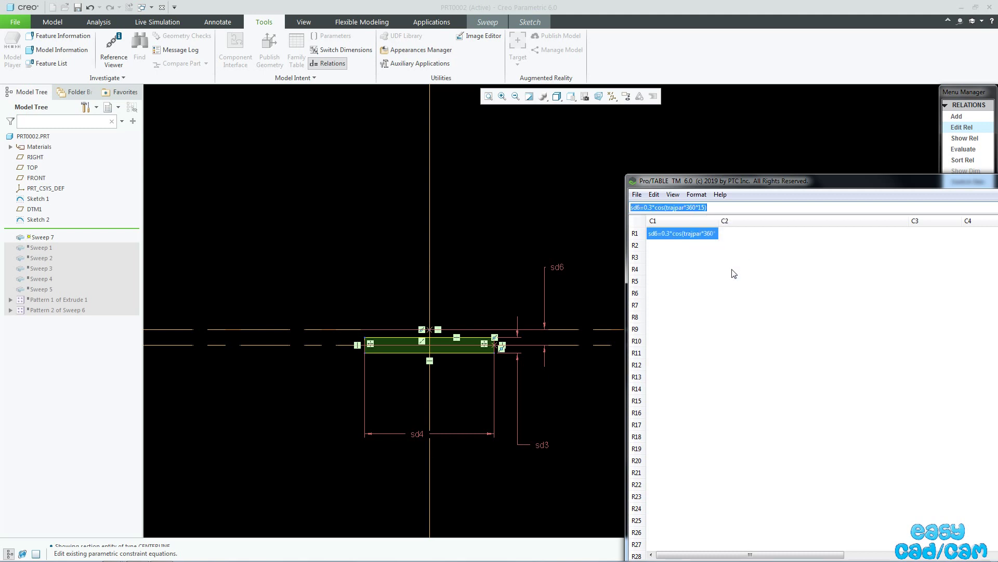
left_click(639, 195)
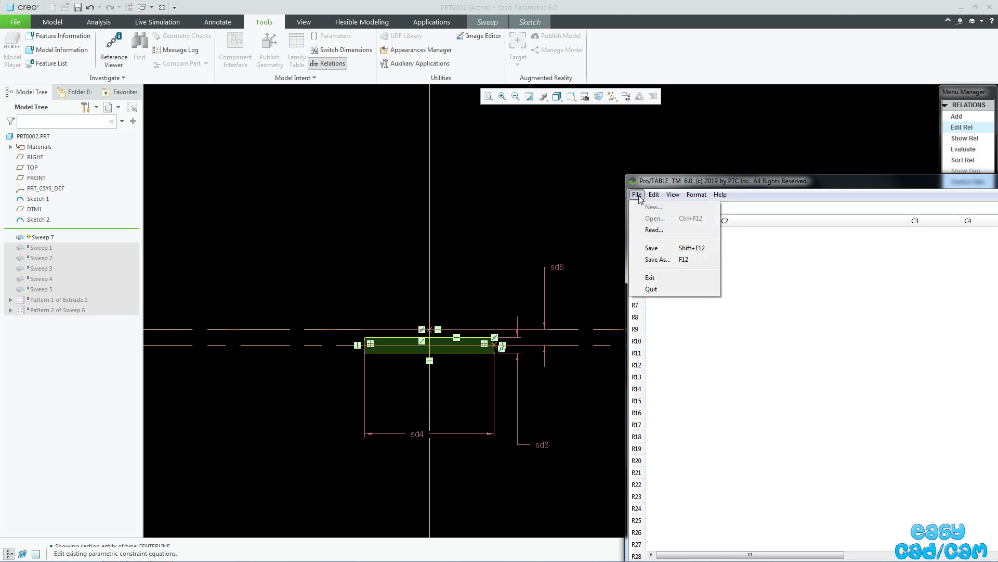
left_click(650, 273)
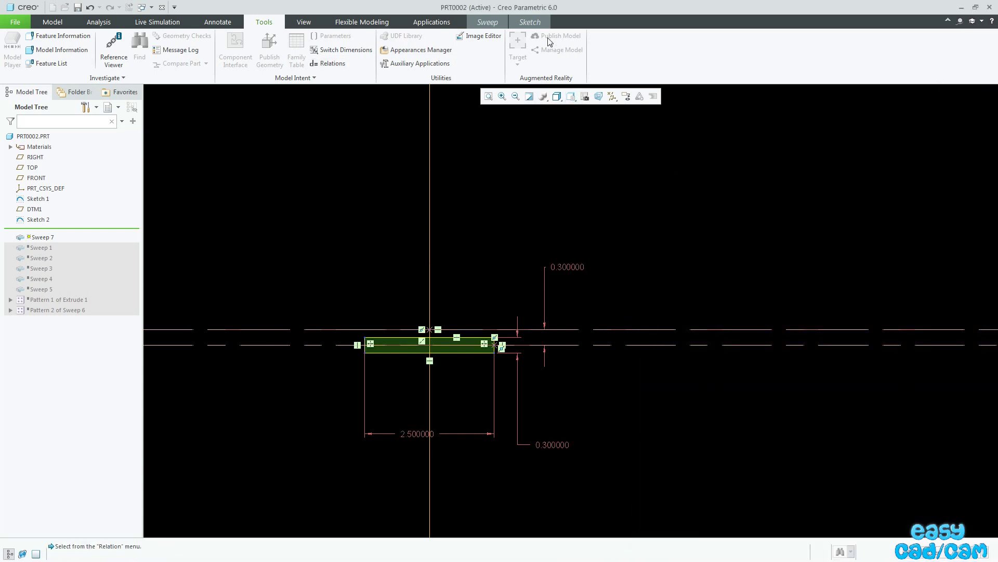
left_click(538, 23)
- Exit the sketch to complete Sweep 7's wavy strip, then select it and start a Pattern
left_click(894, 46)
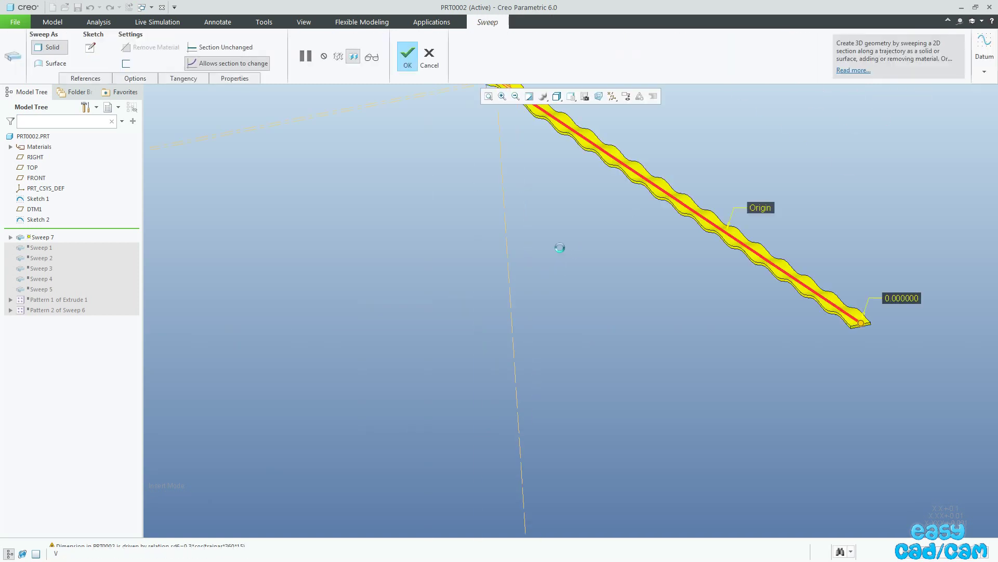
middle_click(626, 369)
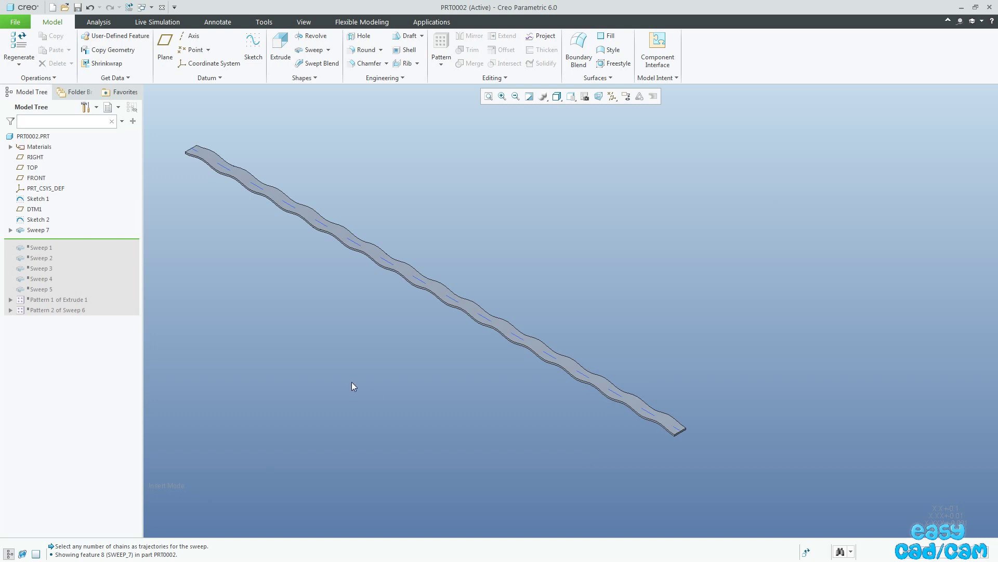
left_click(37, 229)
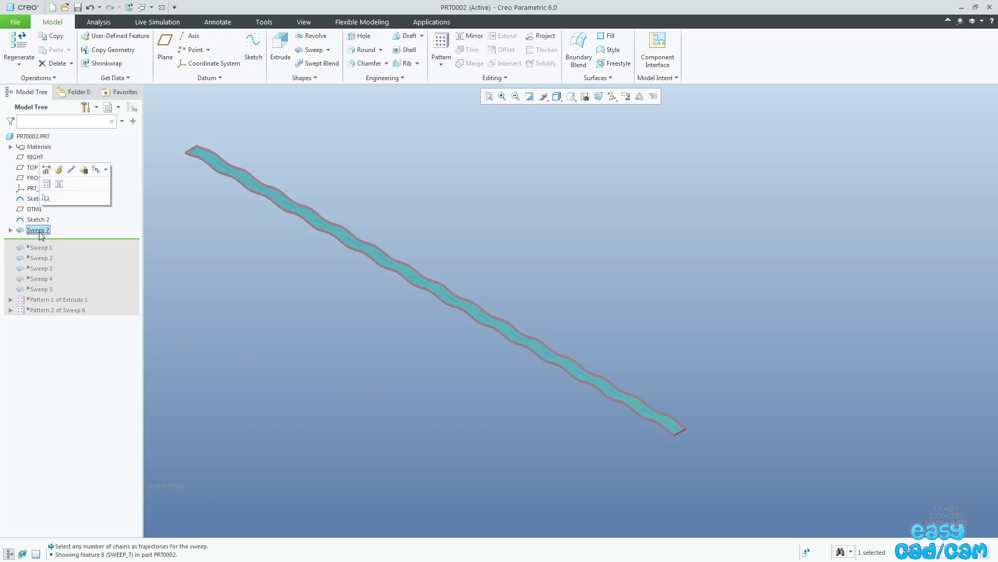
left_click(46, 185)
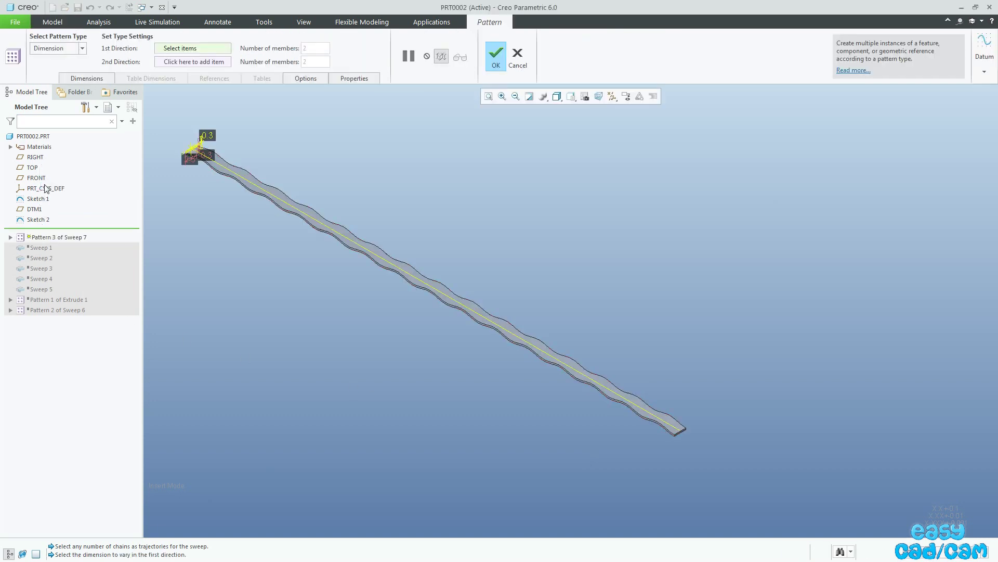
- Switch Pattern 3 to a Fill pattern and start its region sketch on DTM1 with RIGHT reference
left_click(82, 49)
left_click(52, 84)
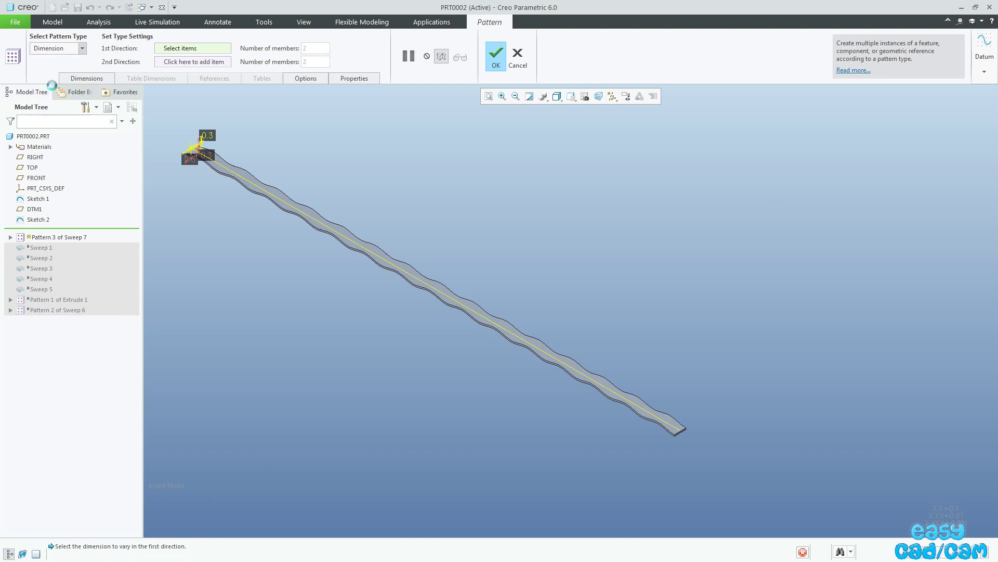
left_click(208, 78)
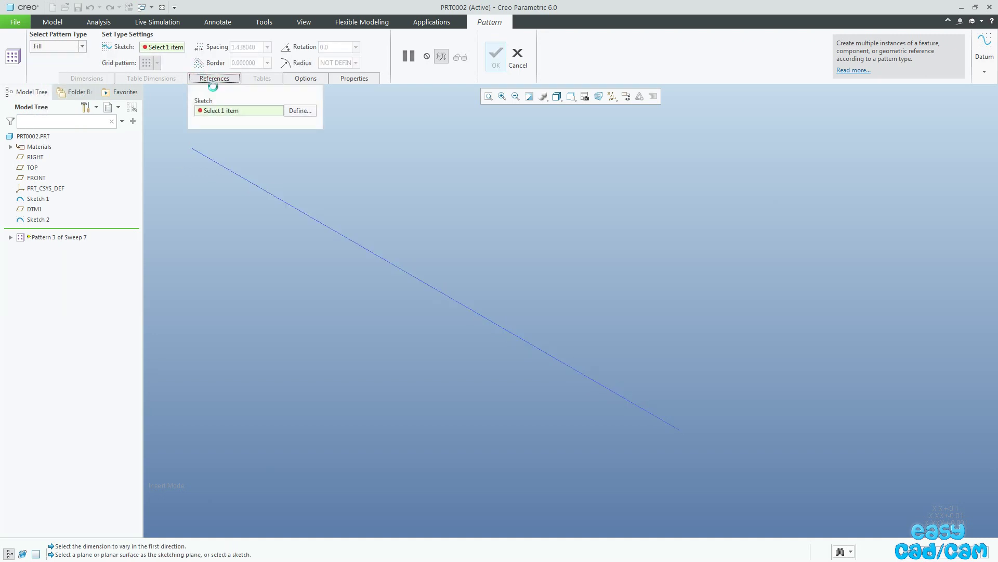
left_click(299, 110)
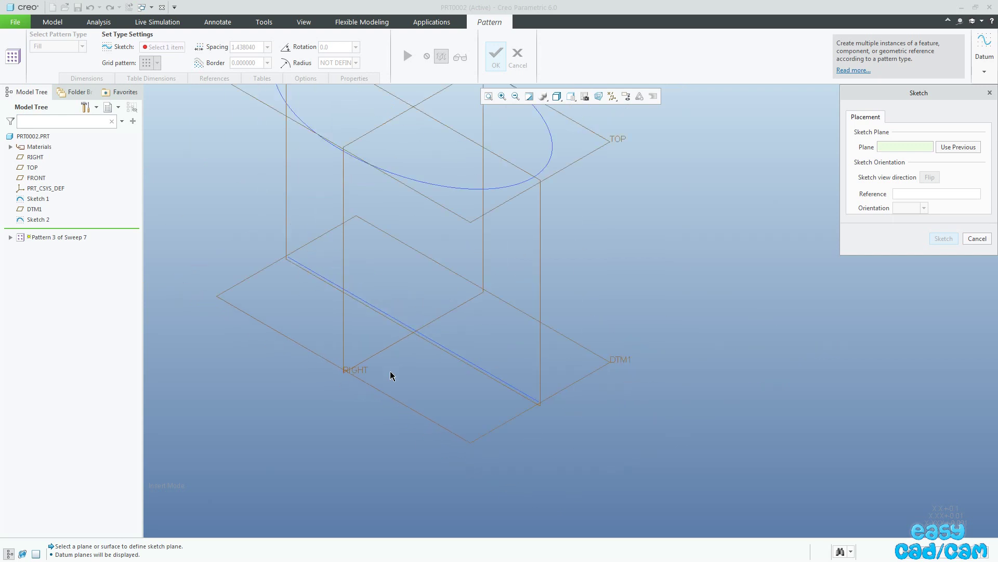
left_click(591, 372)
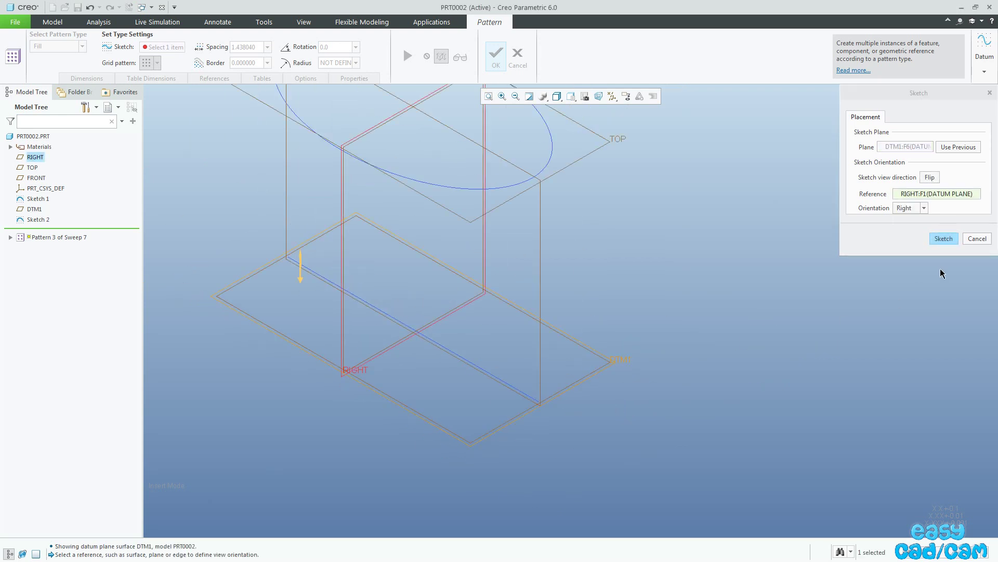
left_click(941, 239)
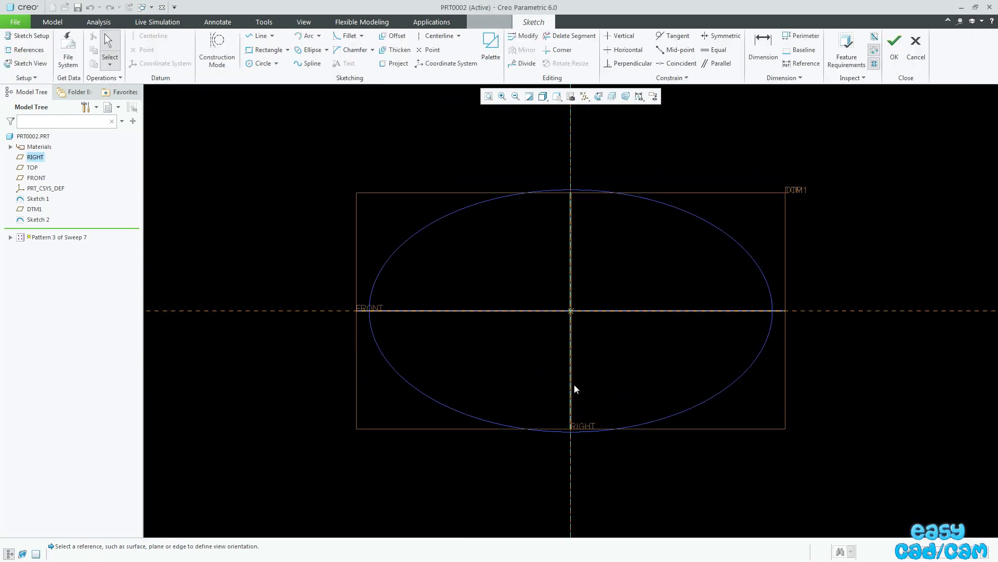
- With datum planes hidden, draw a horizontal centerline and a vertical line through the ellipse centre
key("ctrl+alt+p")
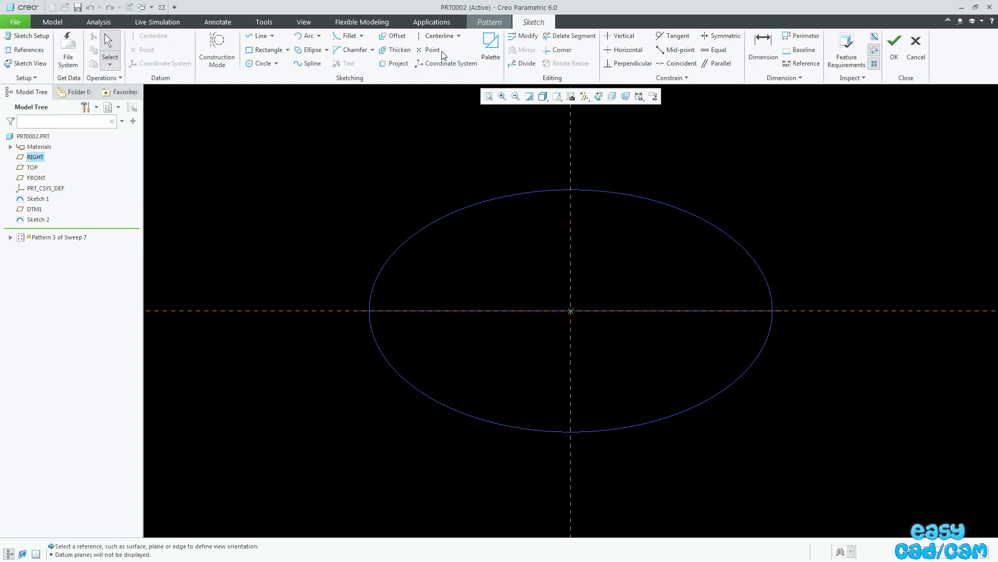
left_click(434, 35)
left_click(571, 311)
left_click(608, 311)
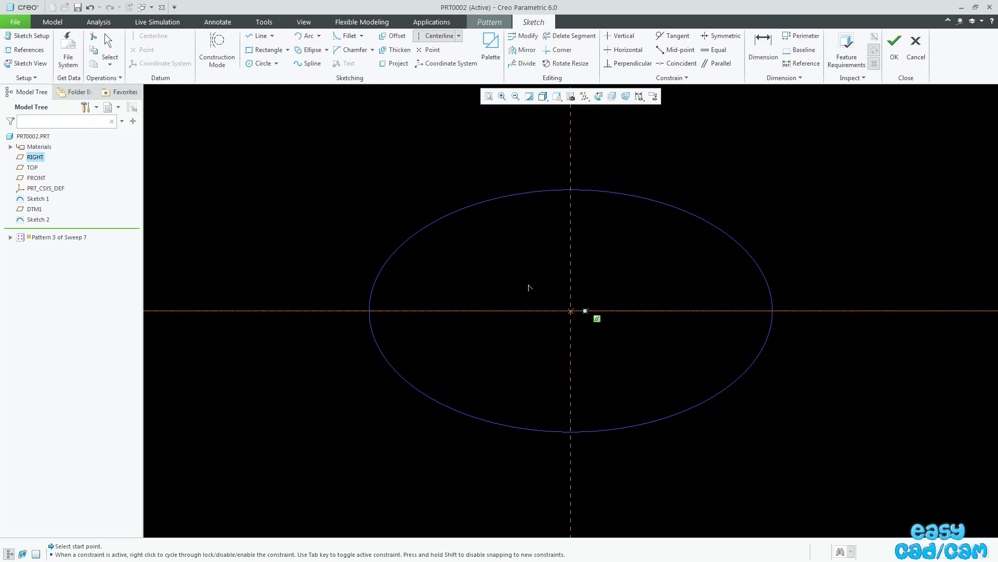
left_click(260, 36)
left_click(571, 276)
left_click(571, 345)
middle_click(623, 331)
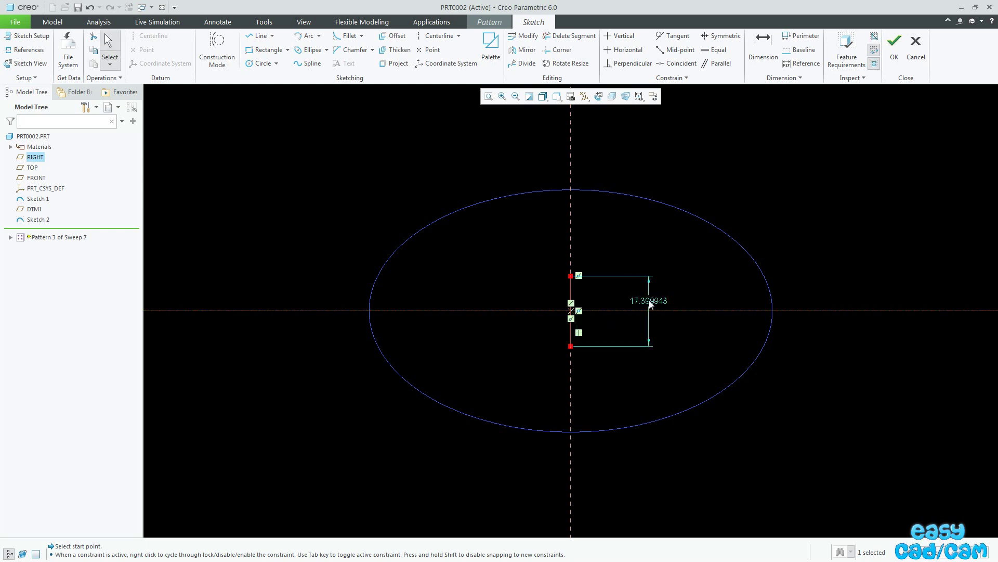
- Set the vertical line length to 105 and return to the pattern preview
double_click(651, 303)
type("10")
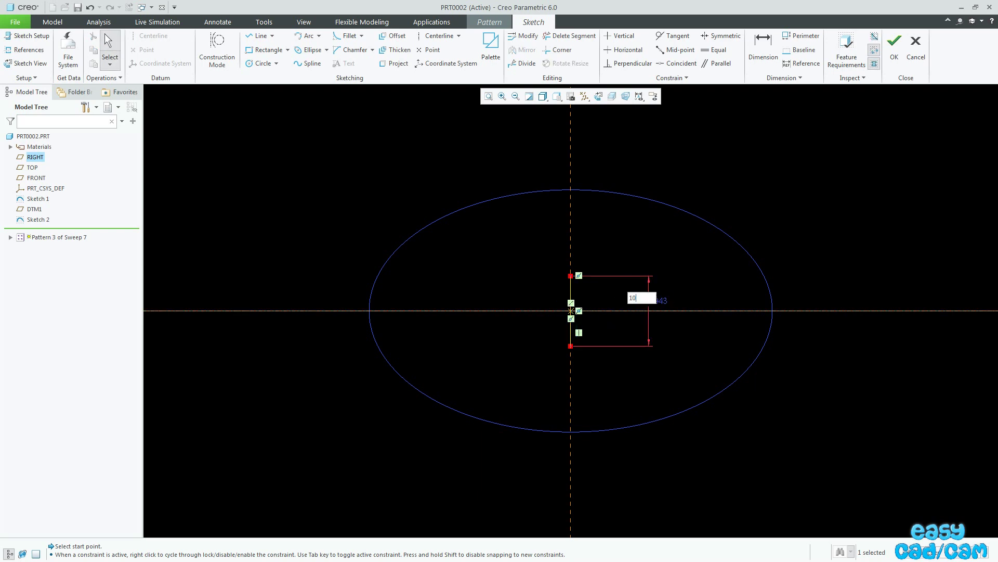
type("5")
key("Return")
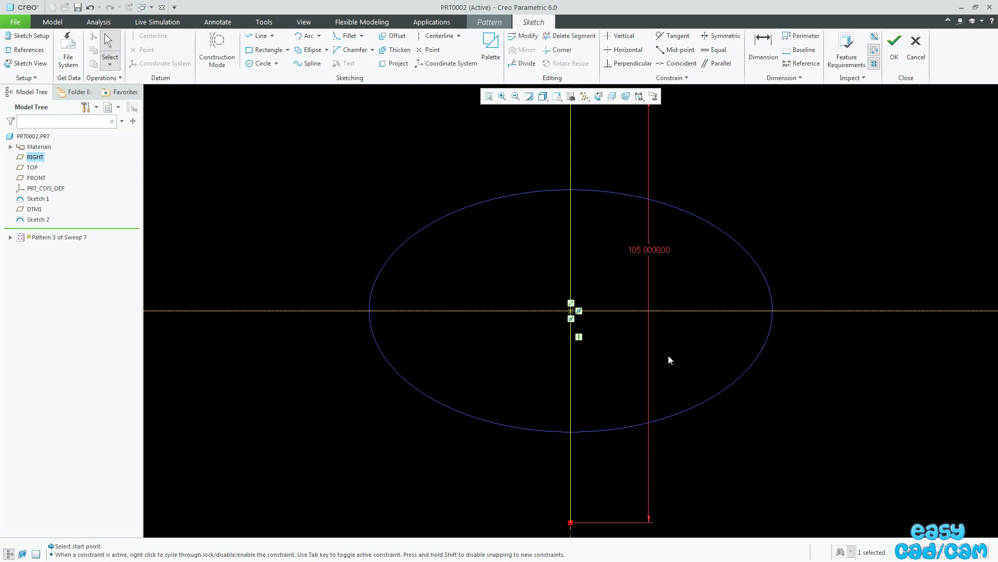
scroll(666, 360, "down", 2)
left_click(894, 46)
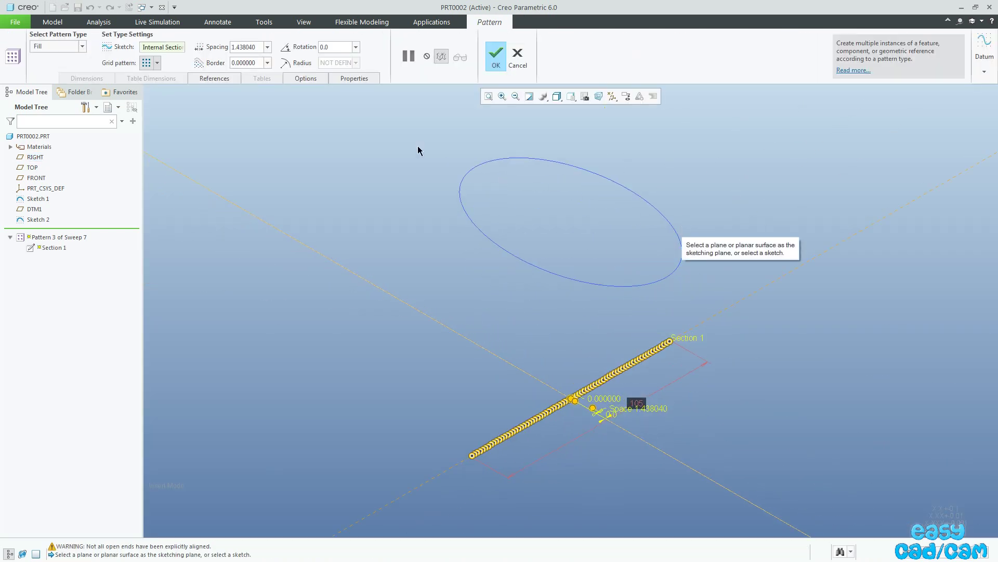
- Set the fill spacing to 7 and complete Pattern 3, laying 15 parallel wavy strips
double_click(235, 48)
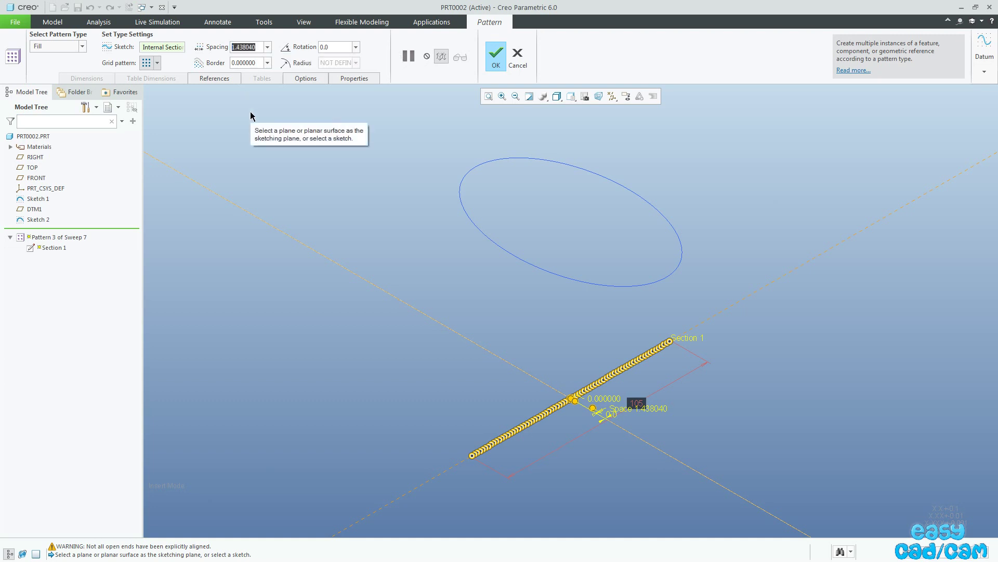
type("7")
key("Return")
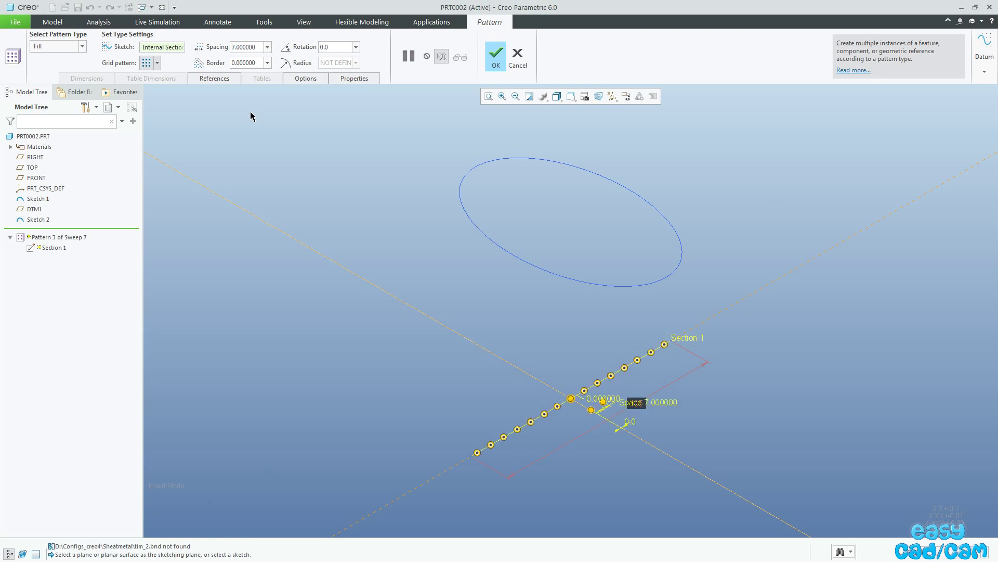
left_click(497, 54)
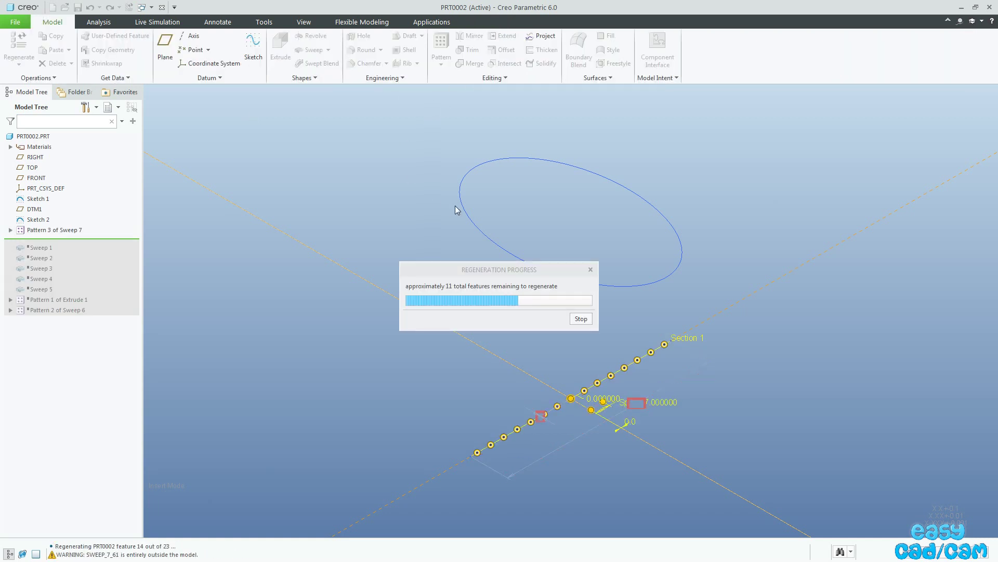
left_click(426, 206)
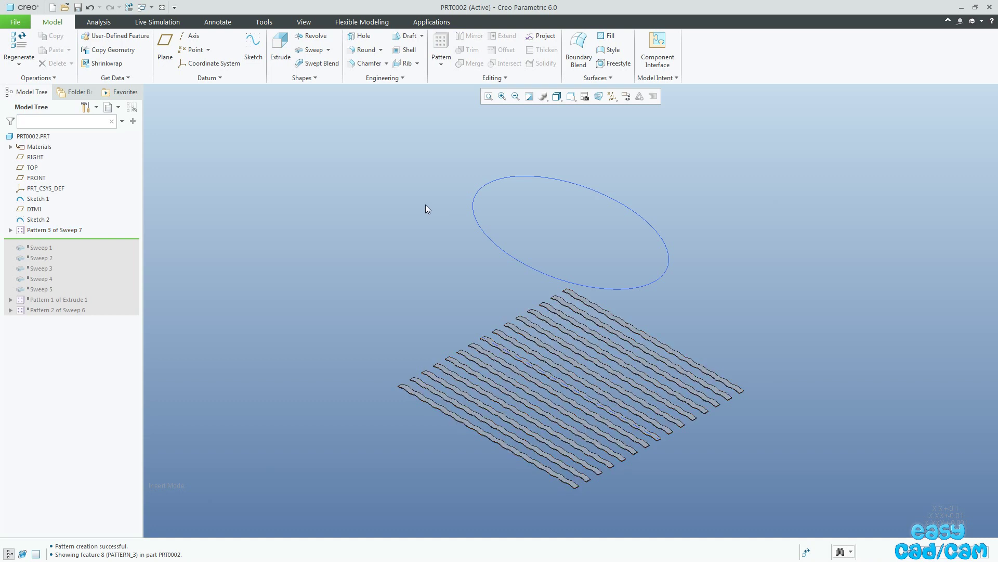
scroll(426, 205, "down", 2)
scroll(581, 434, "up", 2)
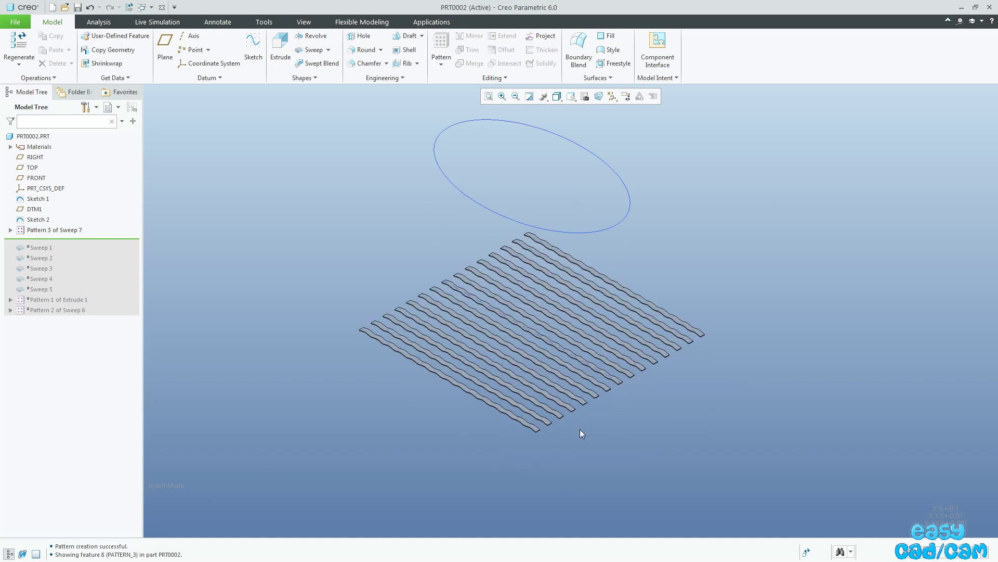
scroll(557, 430, "up", 3)
- Copy and paste the whole patterned strip quilt as surface Copy 1
left_click(513, 428)
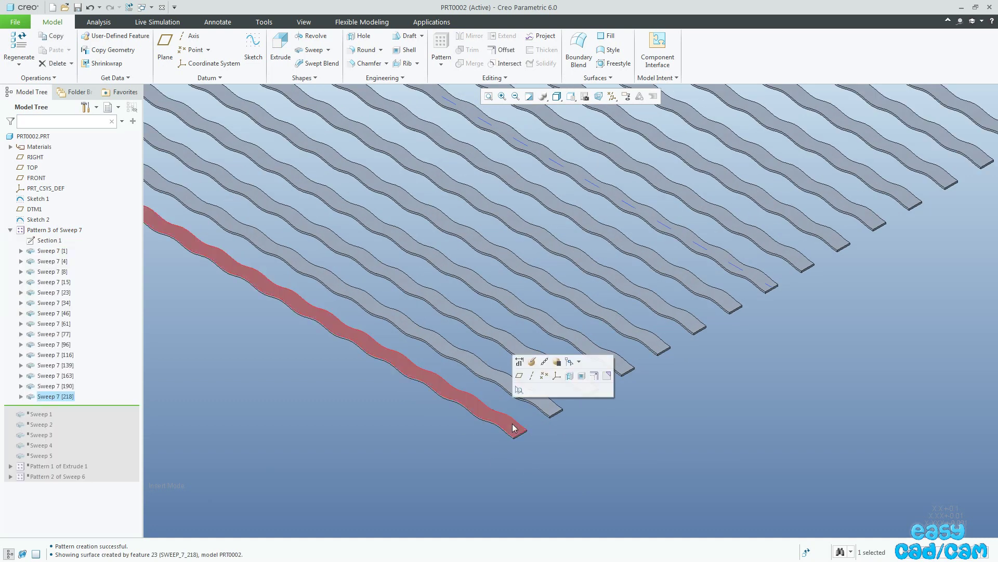
right_click(513, 428)
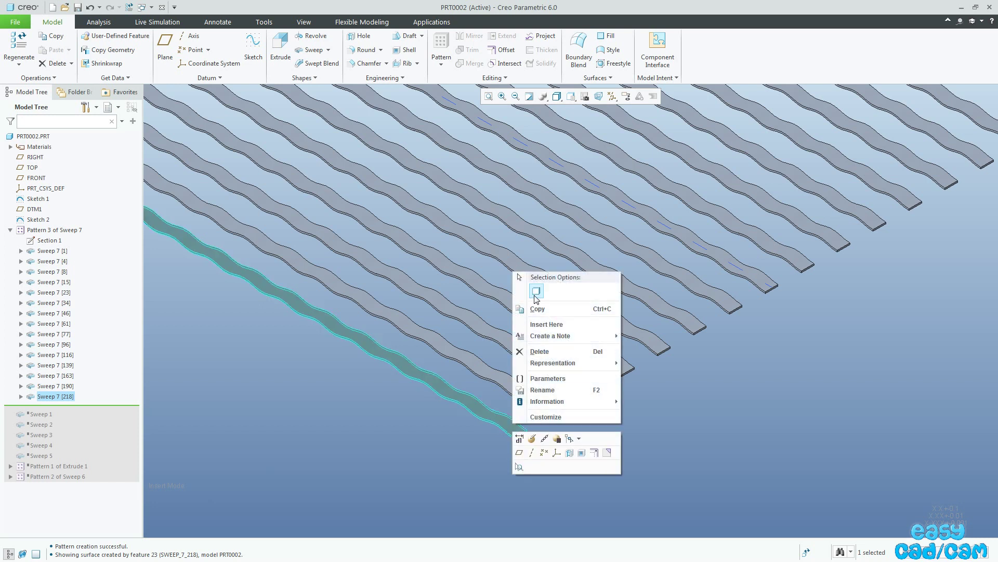
left_click(536, 300)
key("ctrl+c")
key("ctrl+v")
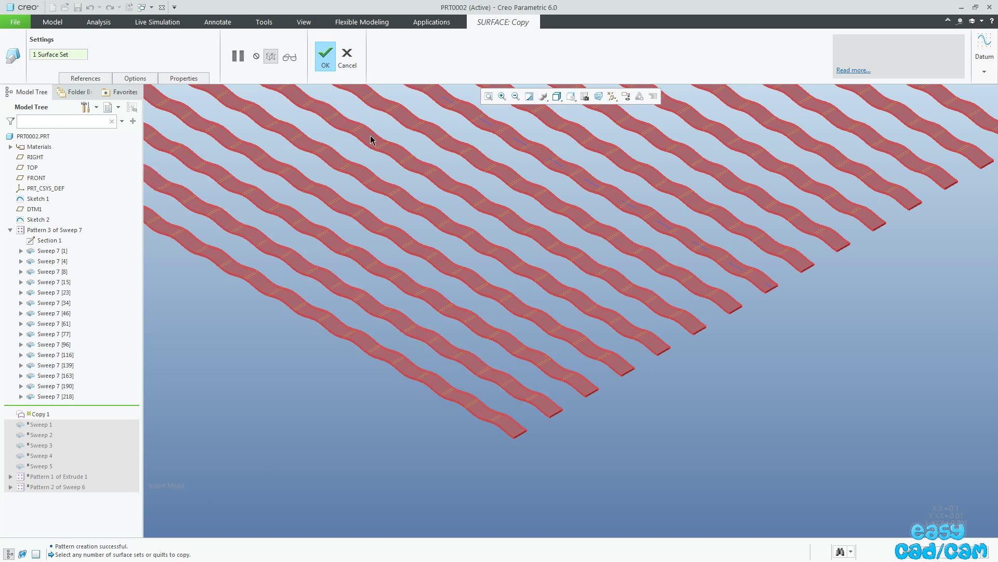
left_click(326, 55)
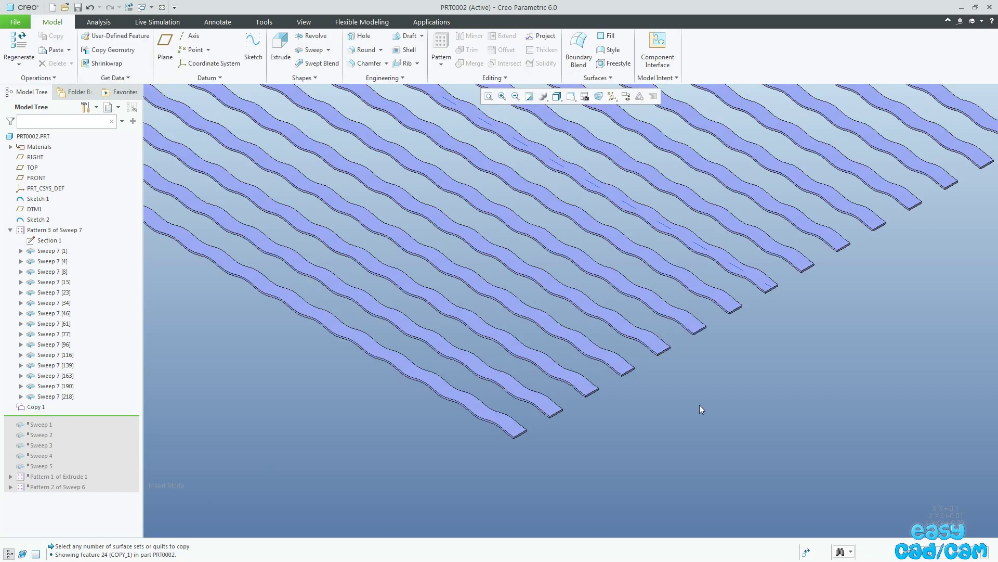
- Switch the selection filter to Quilt and select the Copy 1 quilt for Paste Special
left_click(941, 556)
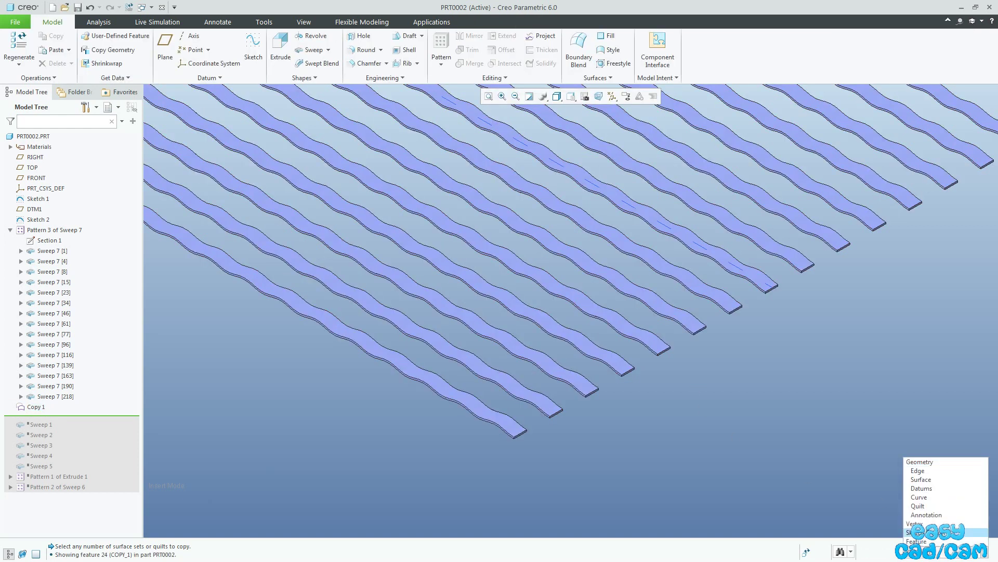
left_click(929, 511)
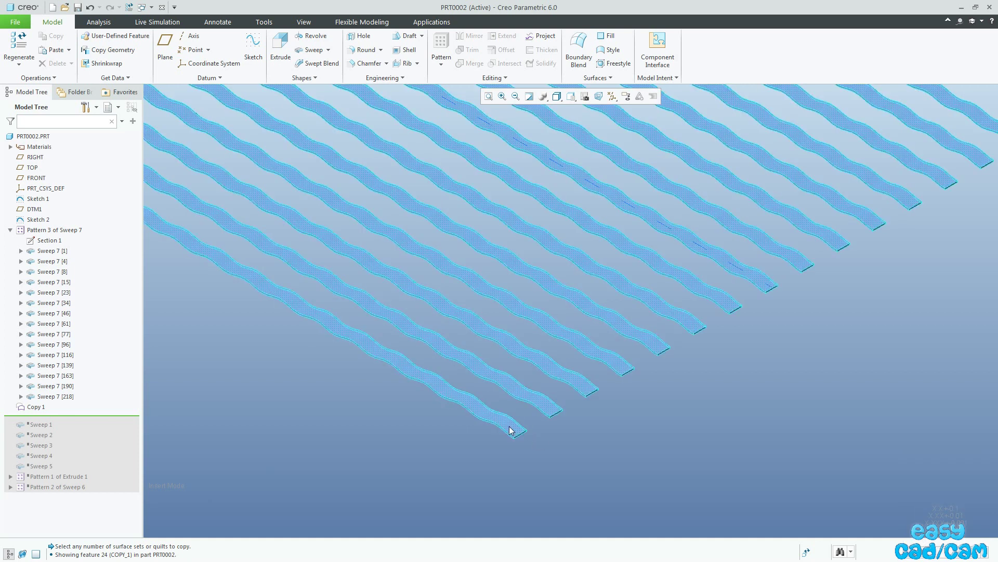
left_click(509, 426)
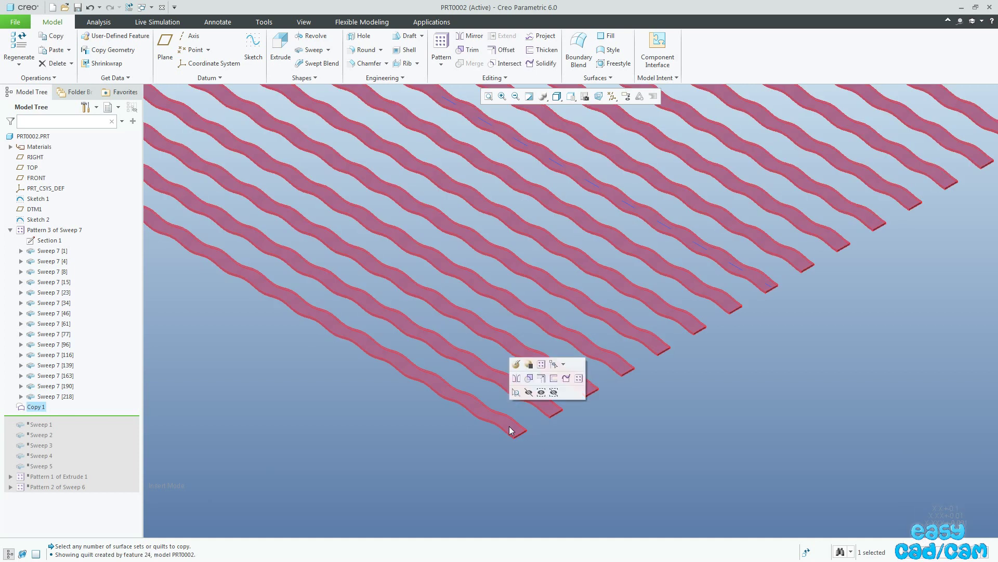
left_click(69, 50)
- Start a Move (Copy) of the quilt, moving it 3.5 along the FRONT plane direction
left_click(78, 70)
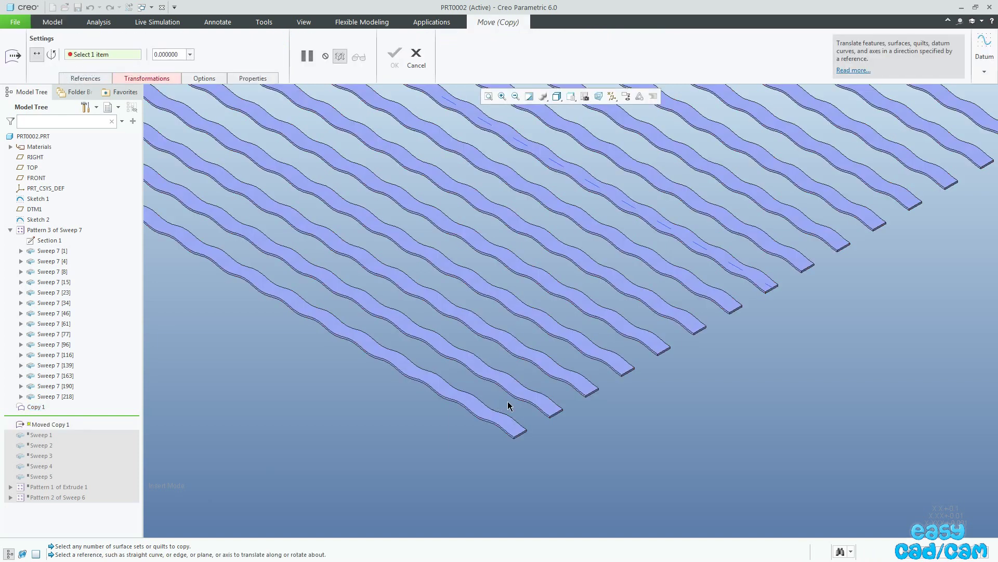
scroll(509, 405, "up", 5)
left_click(612, 97)
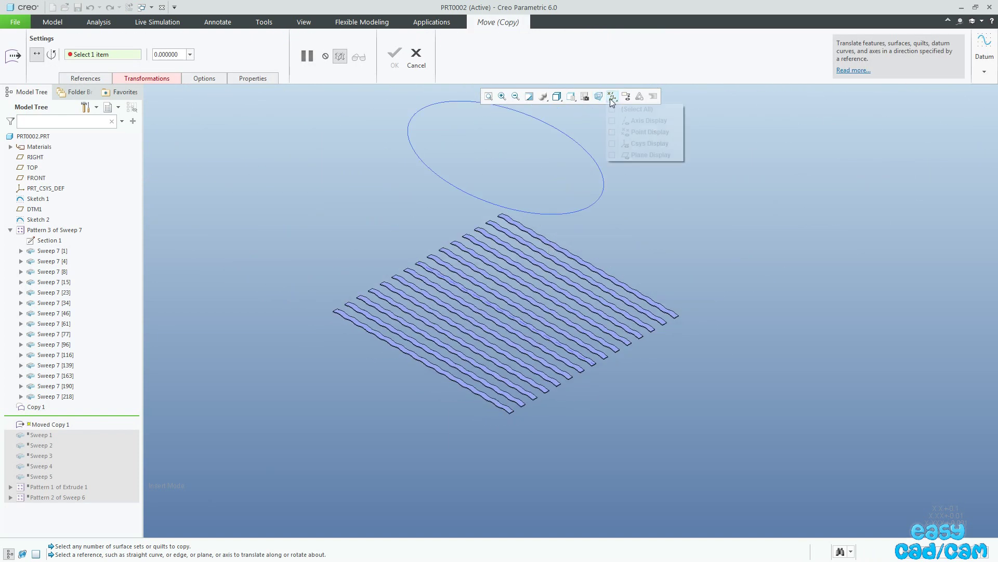
left_click(625, 155)
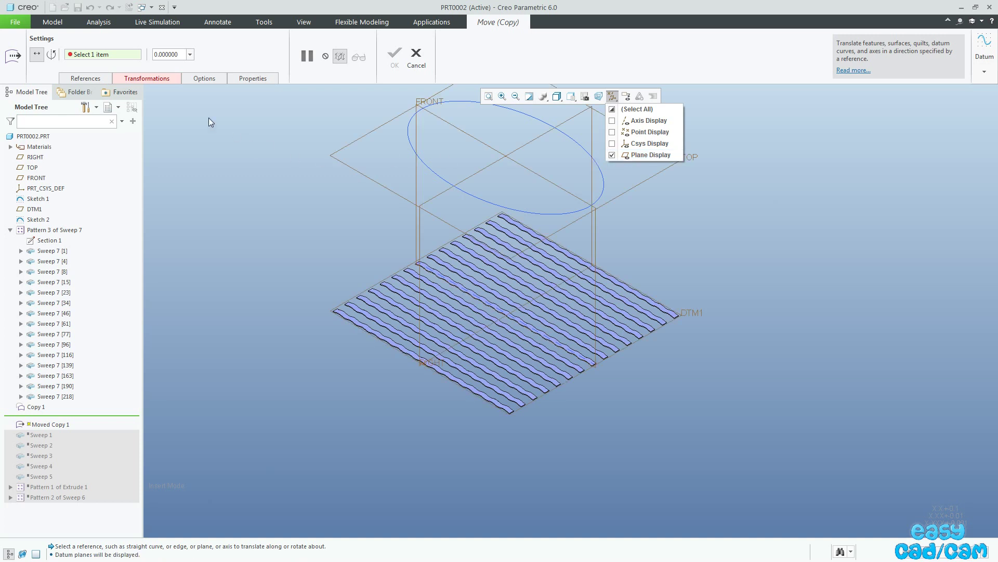
left_click(145, 79)
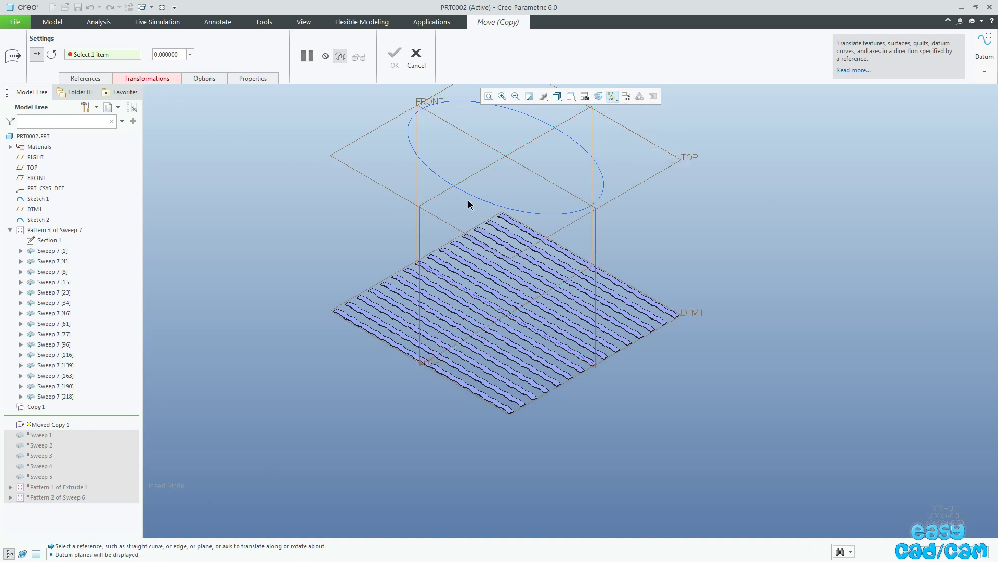
left_click(540, 176)
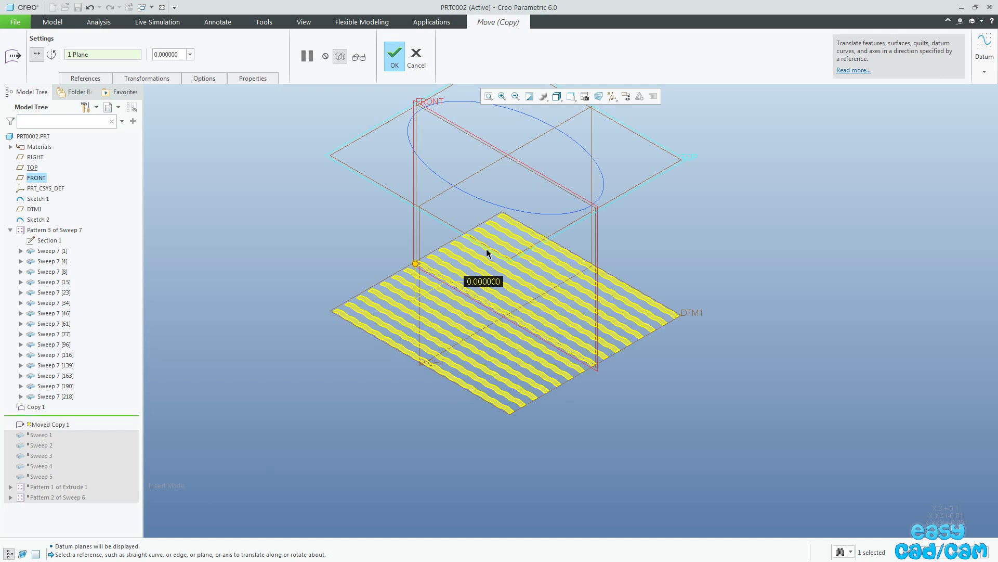
left_click_drag(417, 264, 424, 259)
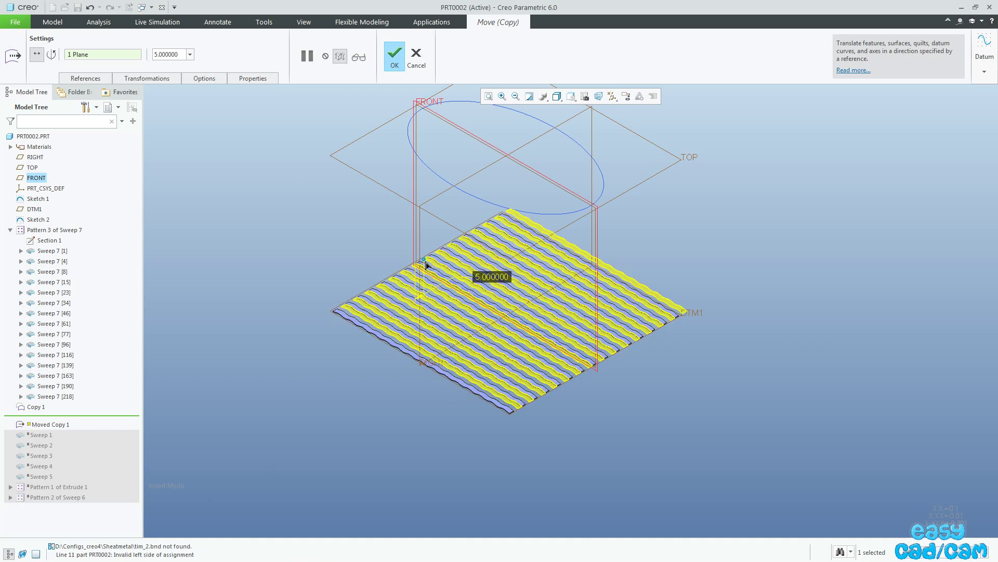
double_click(480, 277)
type("3.5")
key("Return")
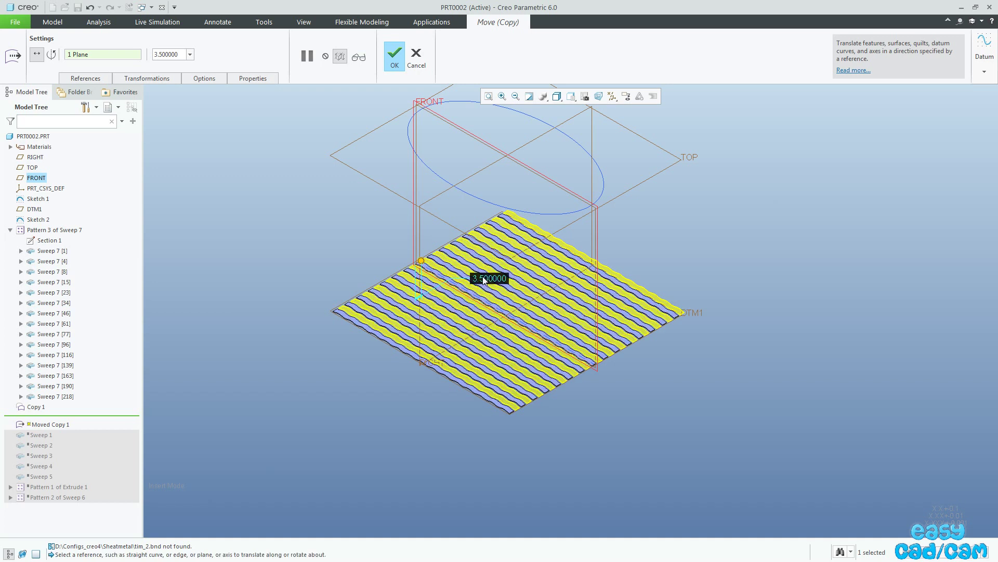
- Add a second 3.5 move along the RIGHT plane direction and finish Moved Copy 1
left_click(156, 78)
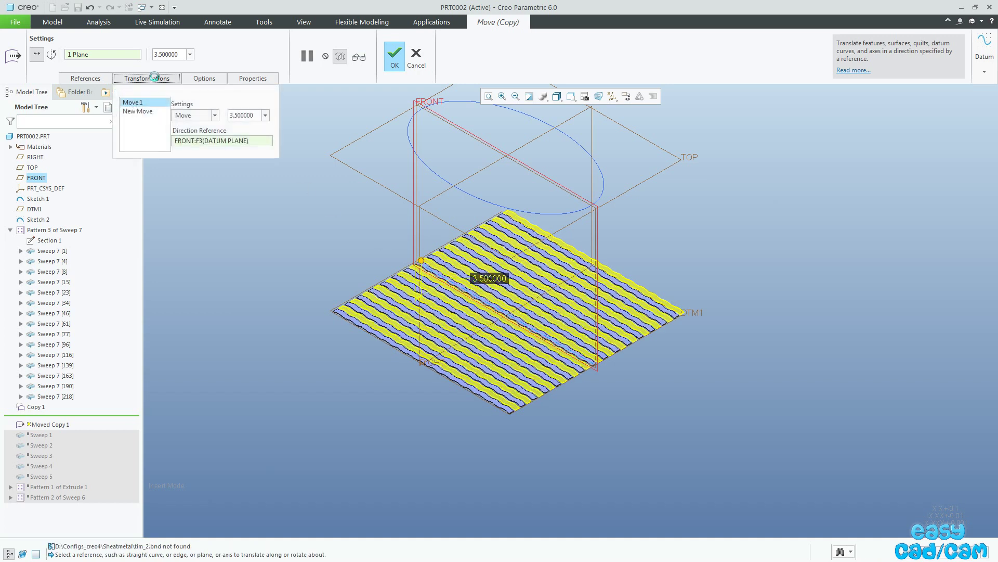
left_click(147, 116)
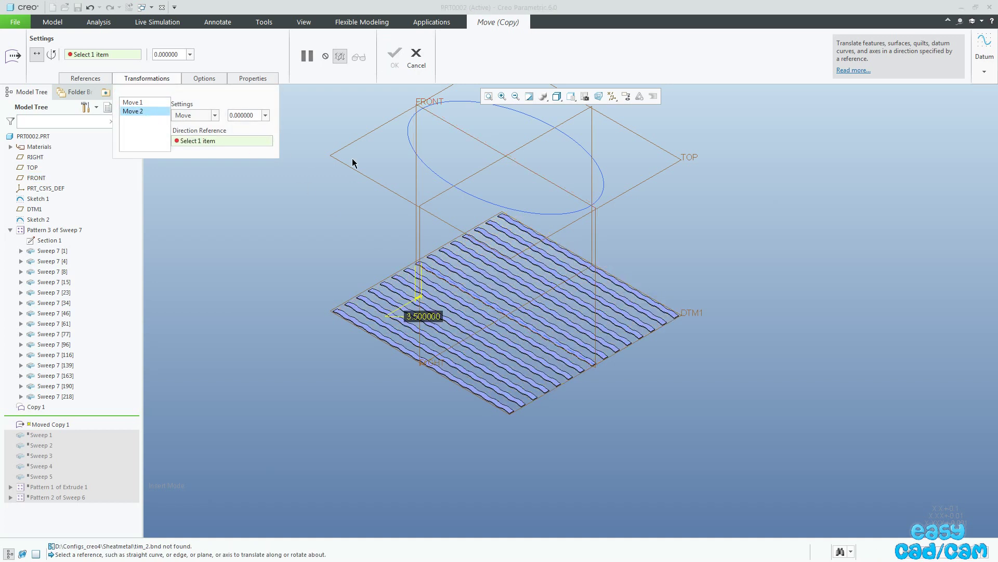
left_click(475, 172)
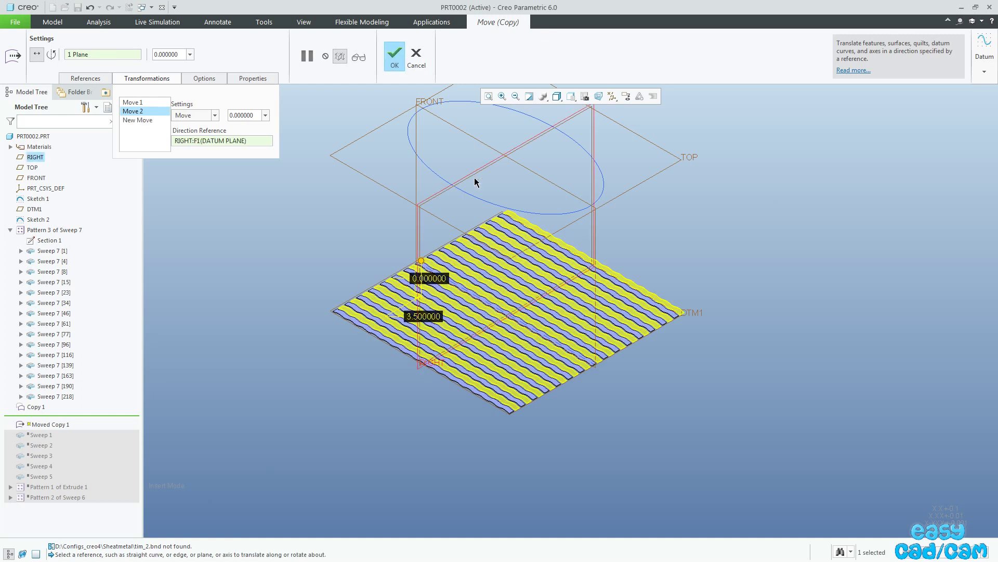
left_click_drag(430, 266, 501, 326)
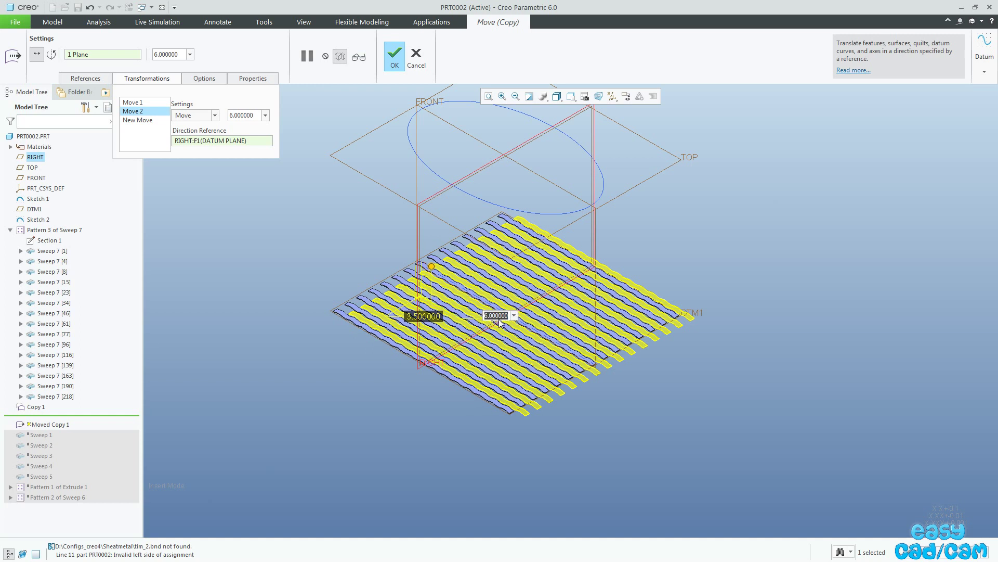
type("3.5")
key("Return")
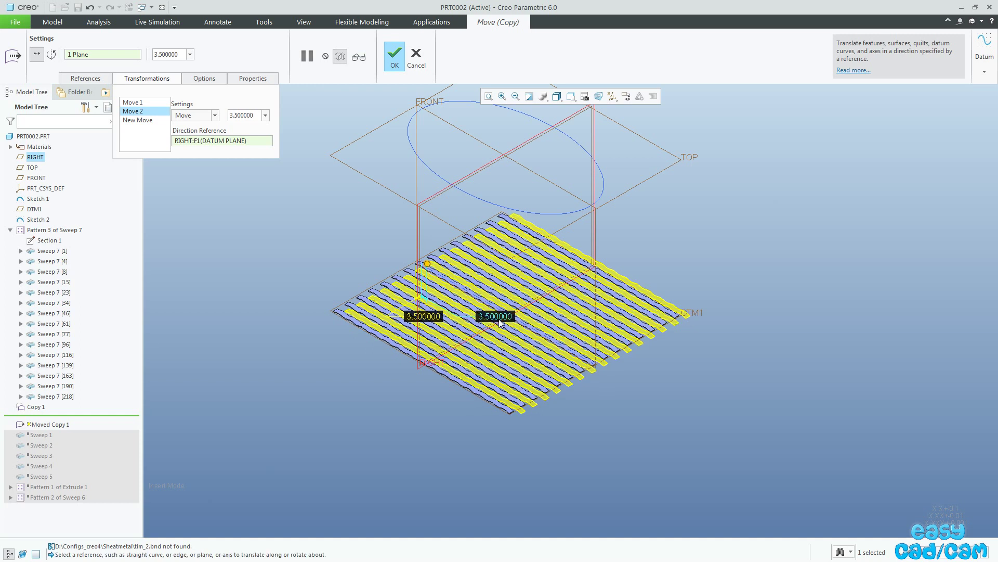
left_click(394, 58)
- Solidify the Moved Copy 1 strips, creating Solidify 1
scroll(561, 395, "down", 5)
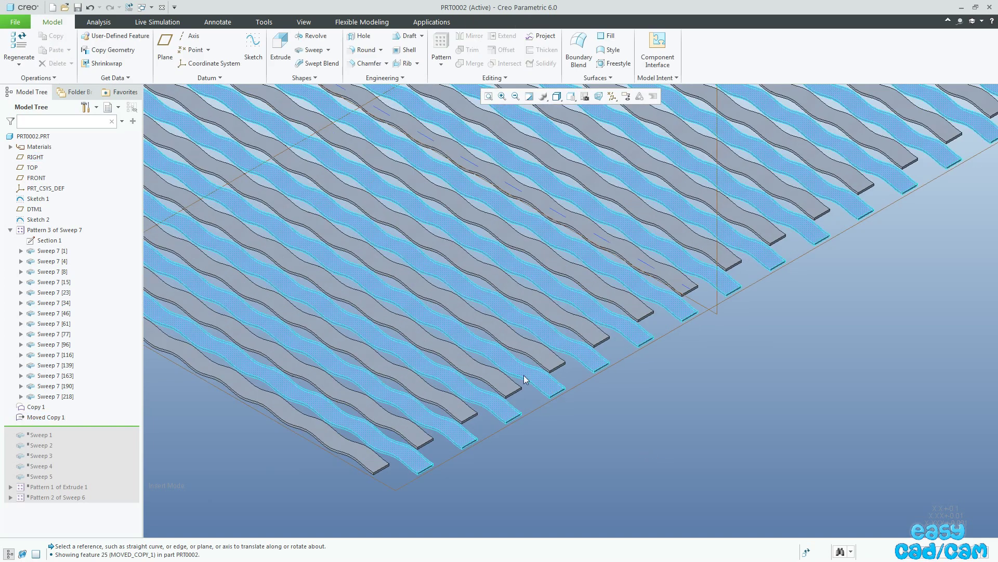
middle_click_drag(560, 395, 477, 407)
scroll(477, 407, "up", 3)
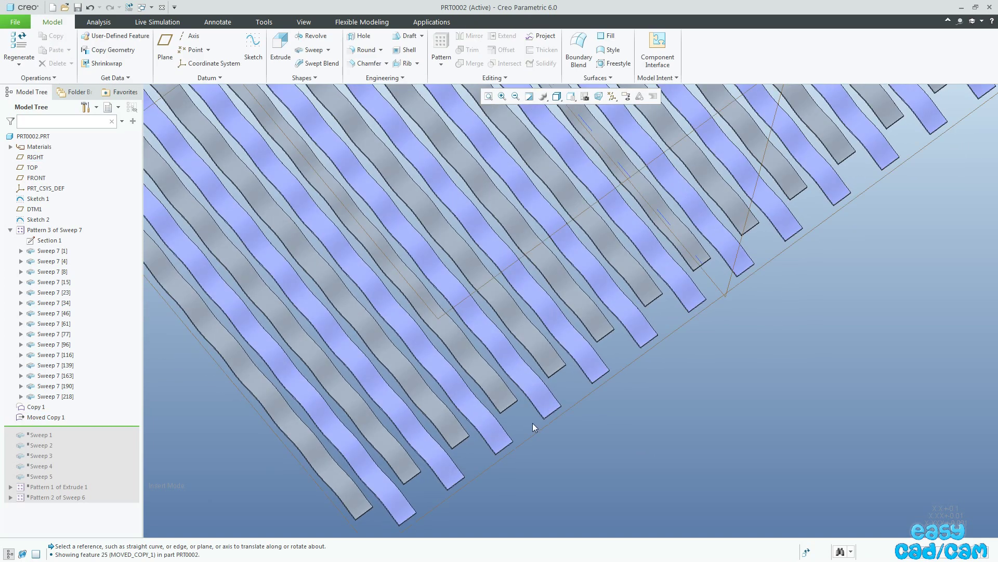
key("ctrl+d")
scroll(663, 460, "down", 2)
left_click(621, 444)
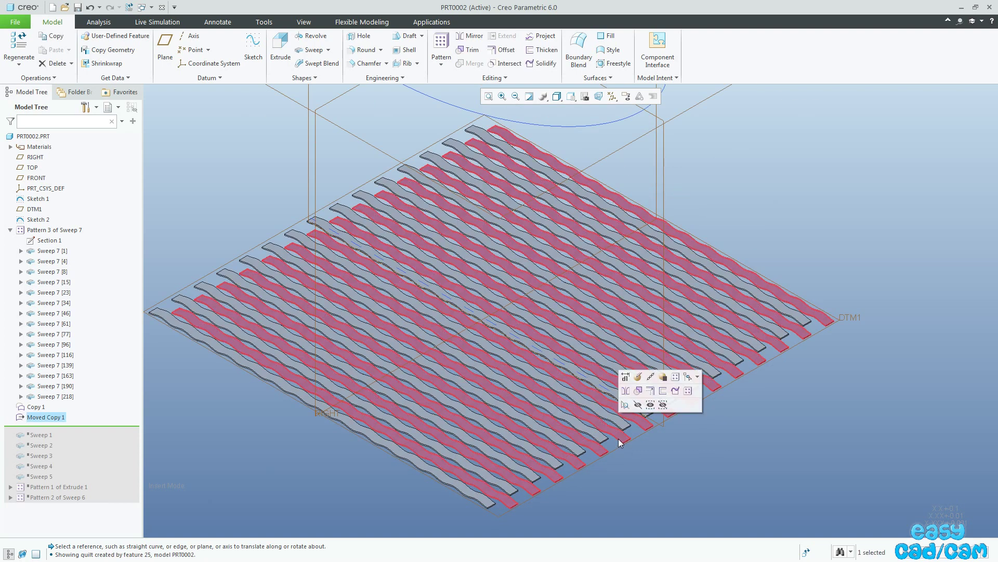
left_click(675, 391)
left_click(350, 65)
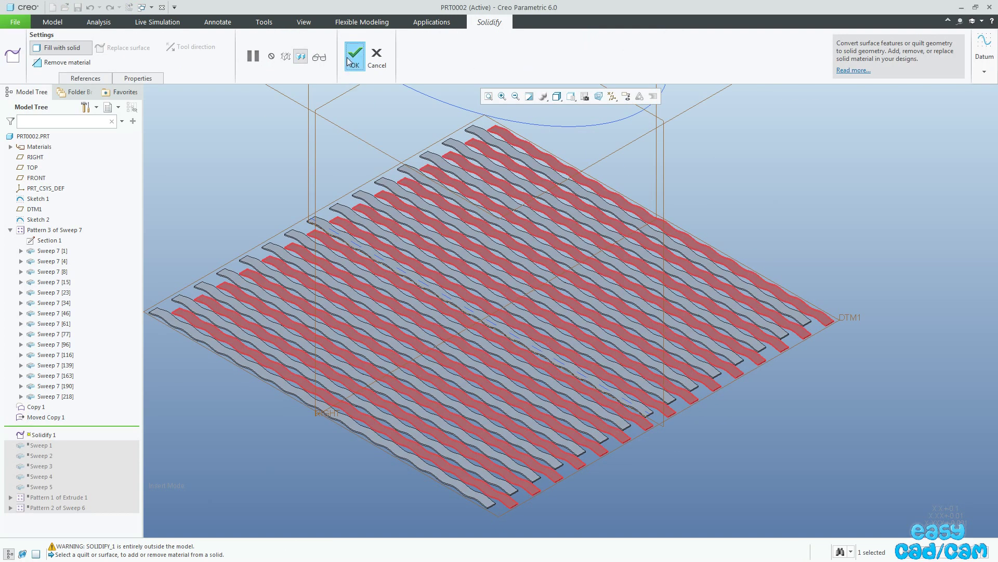
- Copy the whole patterned strip quilt as surface Copy 2, using the Quilt filter
left_click(761, 389)
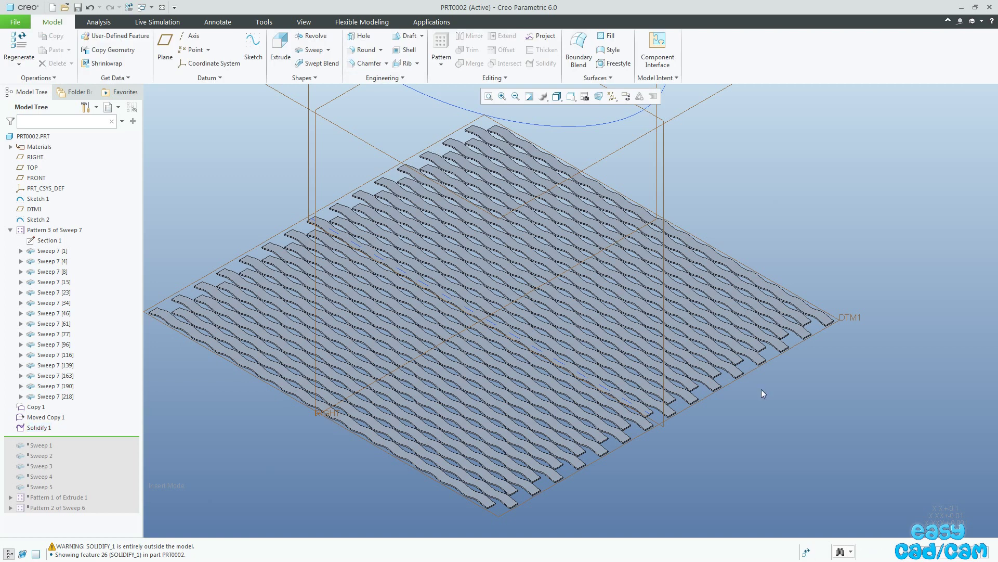
left_click(924, 557)
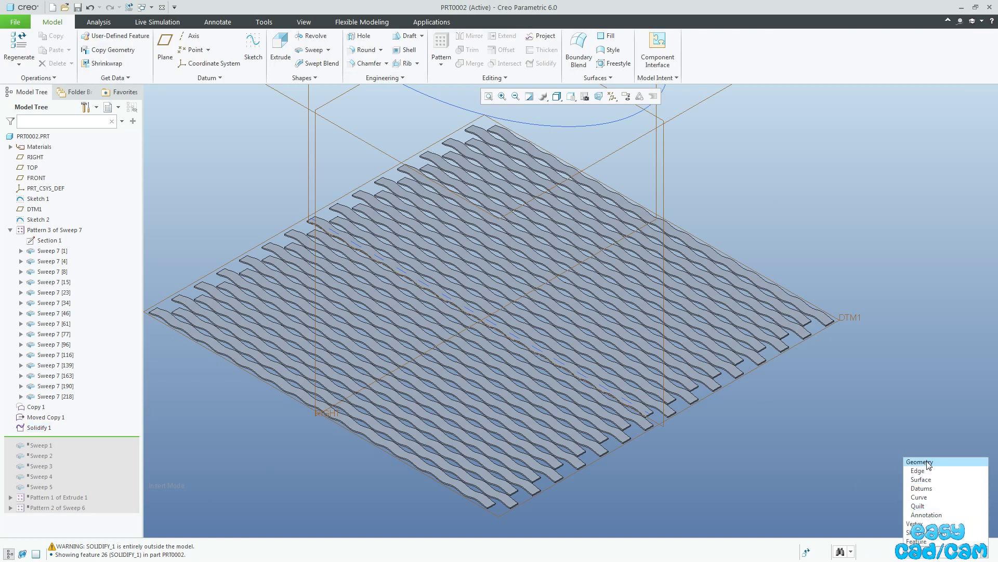
left_click(930, 464)
left_click(600, 428)
right_click(600, 429)
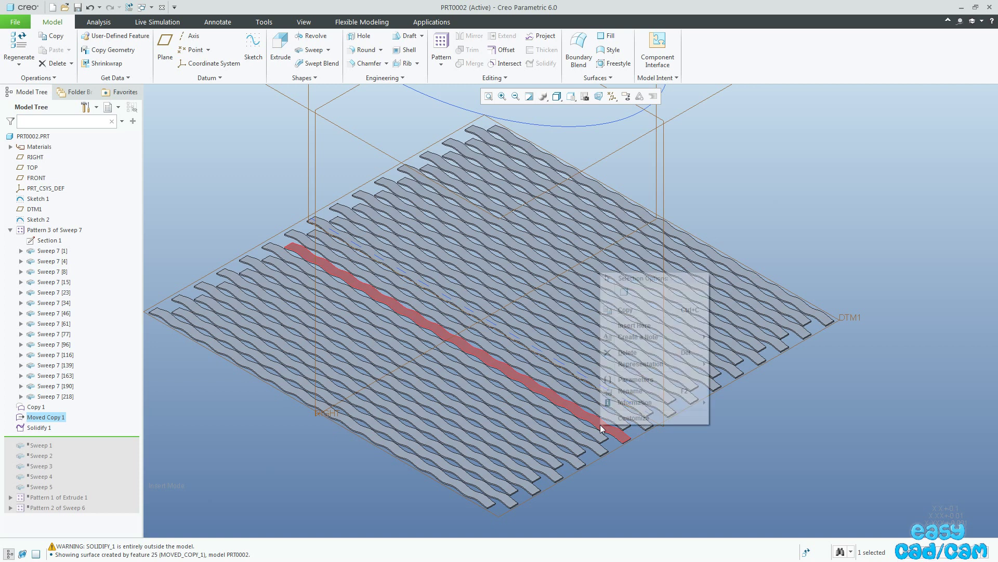
left_click(624, 292)
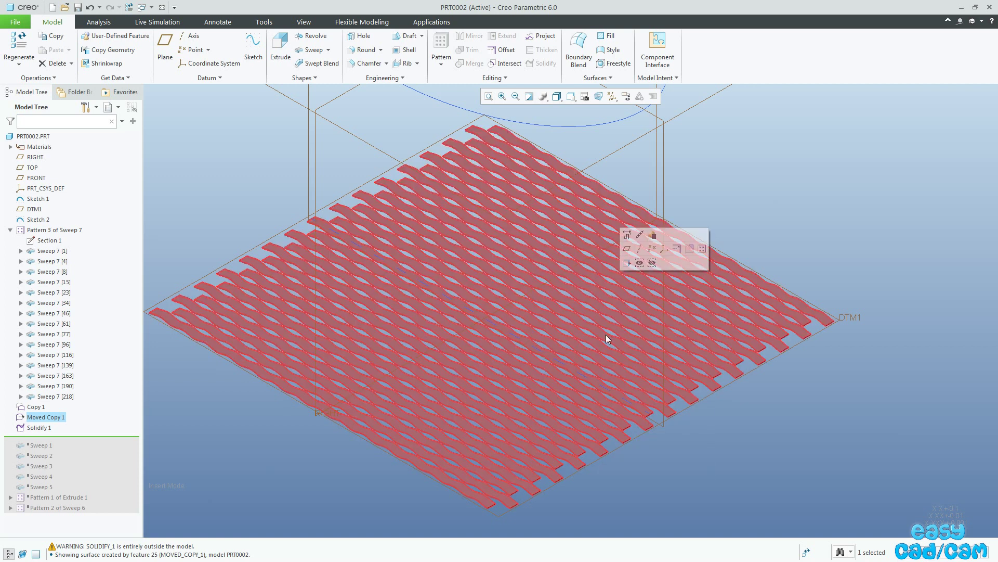
key("ctrl+c")
key("ctrl+v")
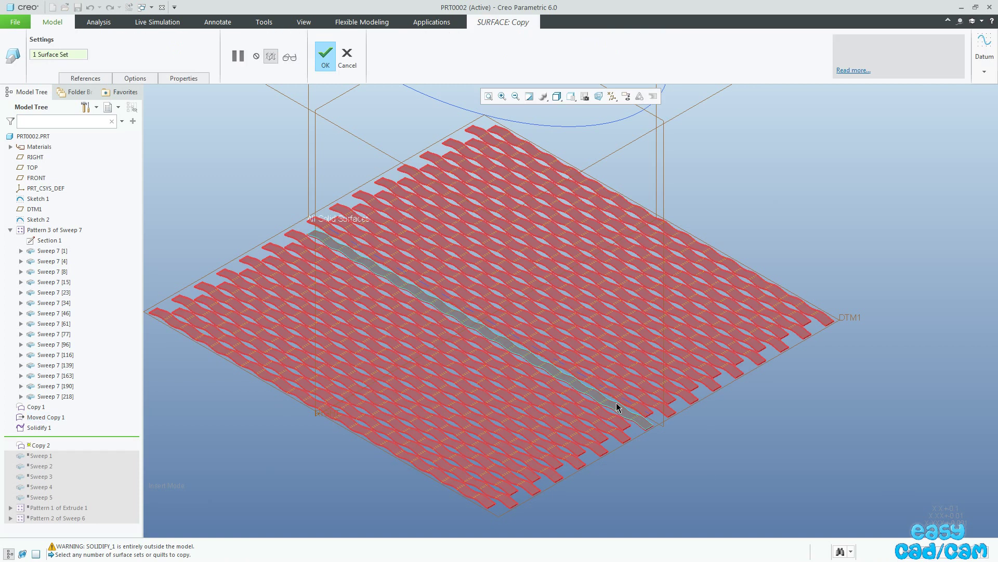
left_click(330, 64)
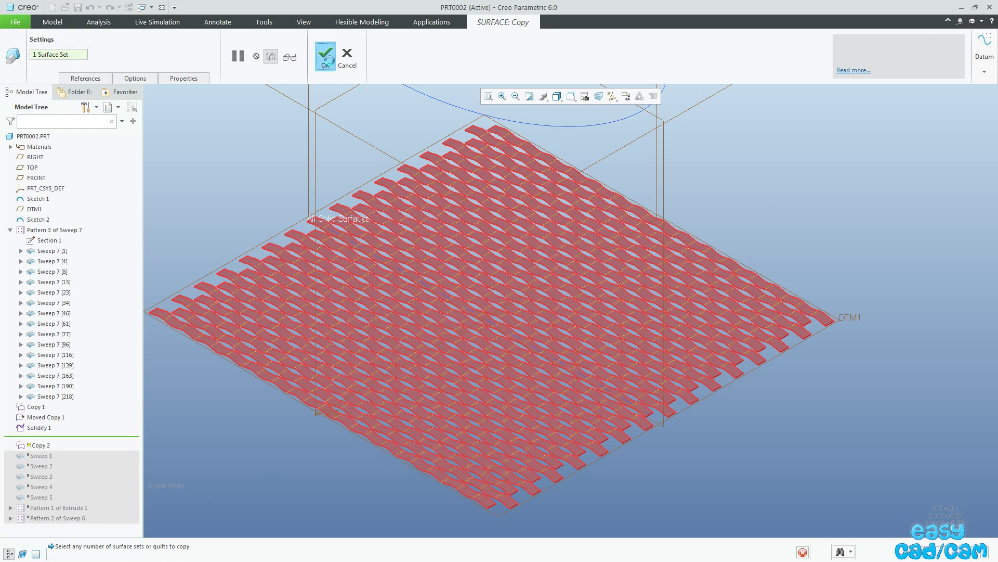
left_click(763, 398)
left_click(916, 550)
left_click(918, 507)
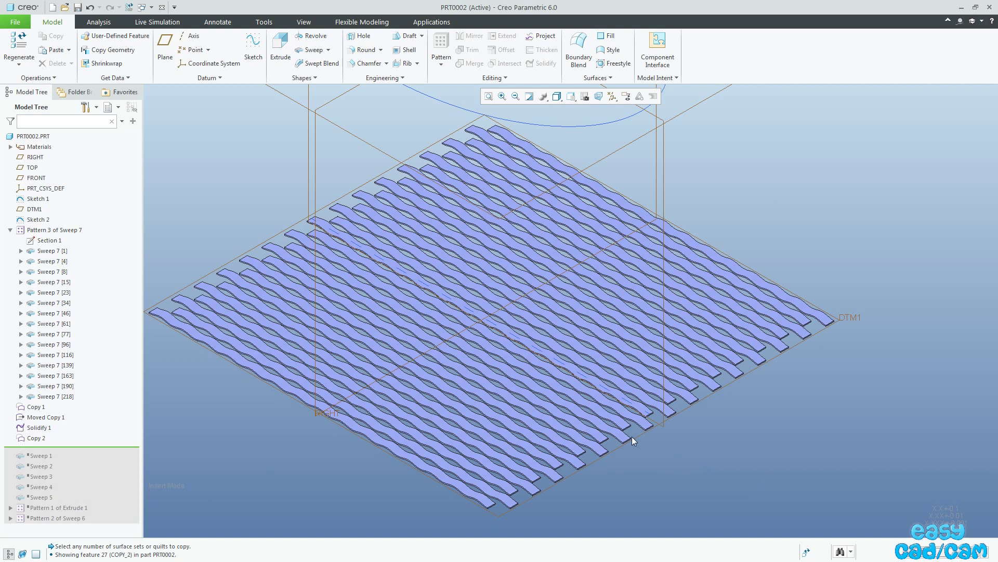
- Paste Special the Copy 2 quilt, rotating it 90° about the Y axis
left_click(624, 438)
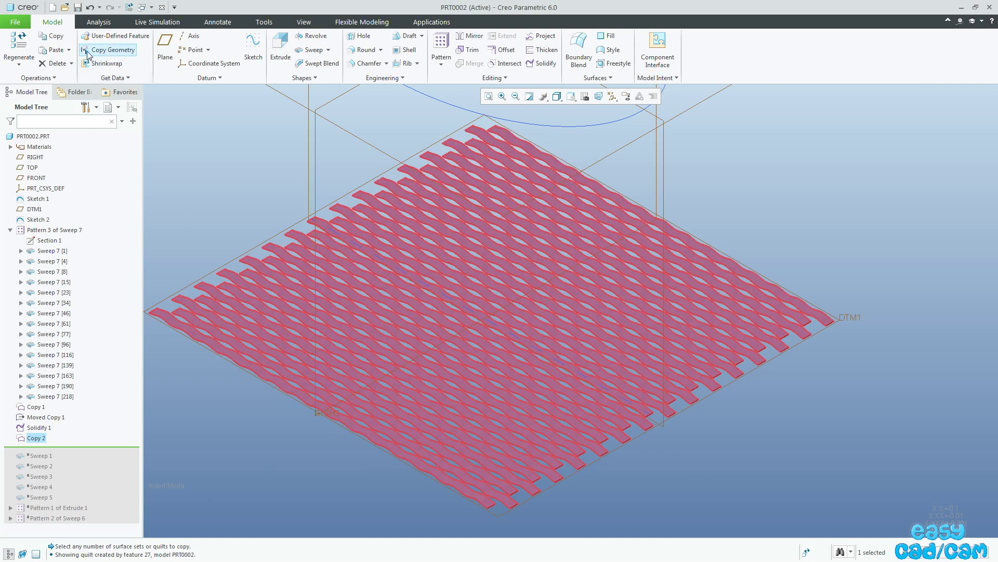
left_click(69, 51)
left_click(65, 74)
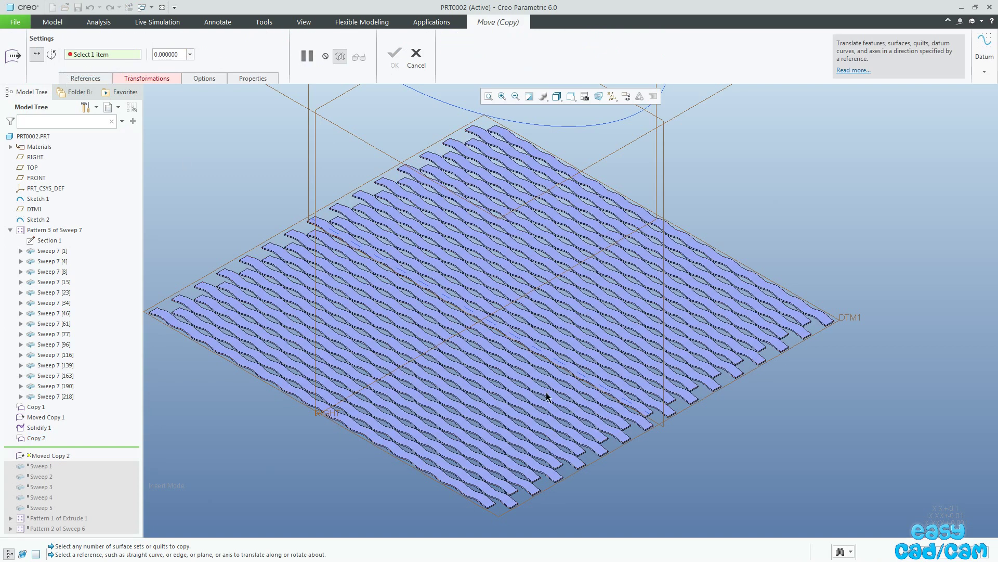
left_click(613, 96)
left_click(624, 147)
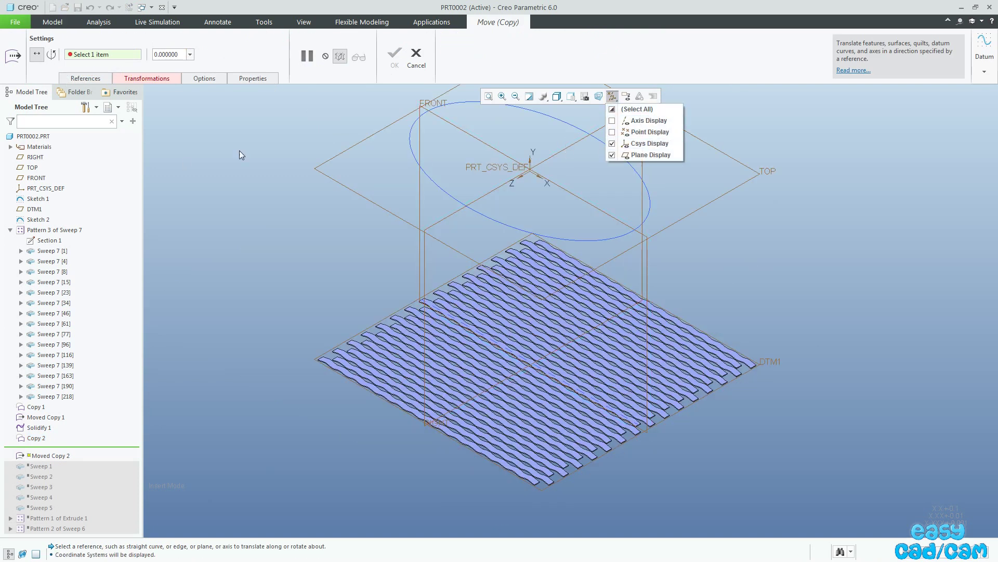
left_click(49, 57)
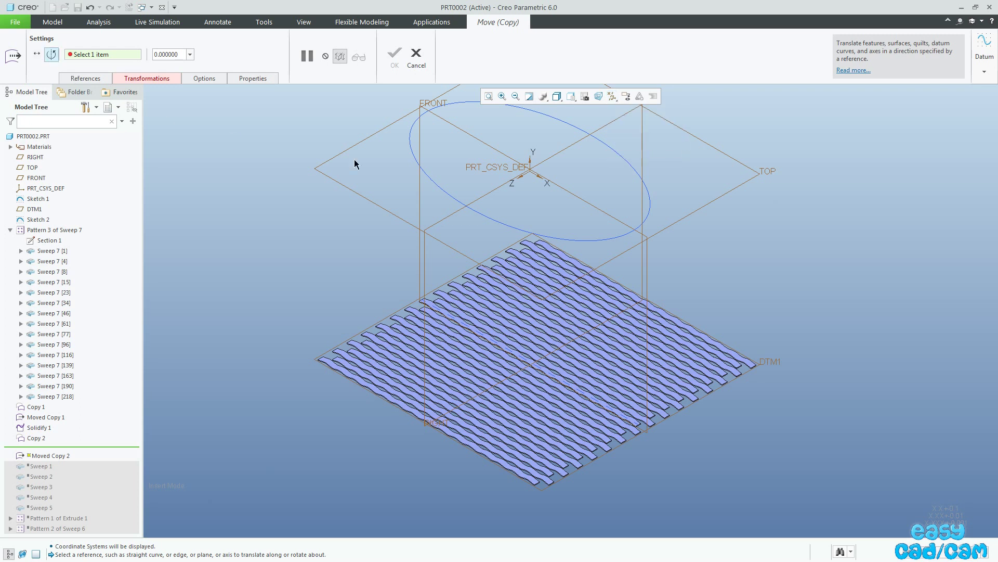
left_click(532, 154)
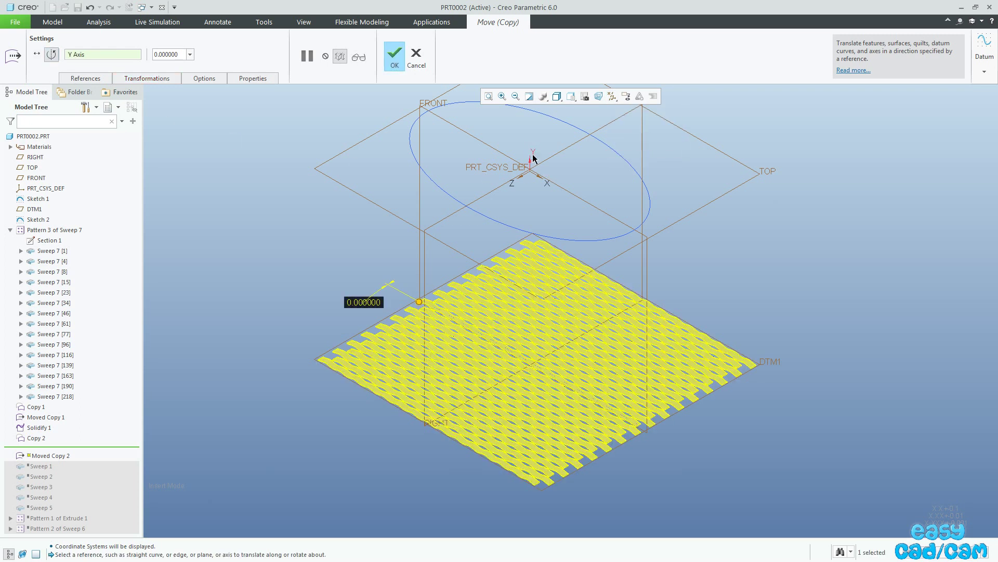
left_click(174, 55)
type("90")
key("Return")
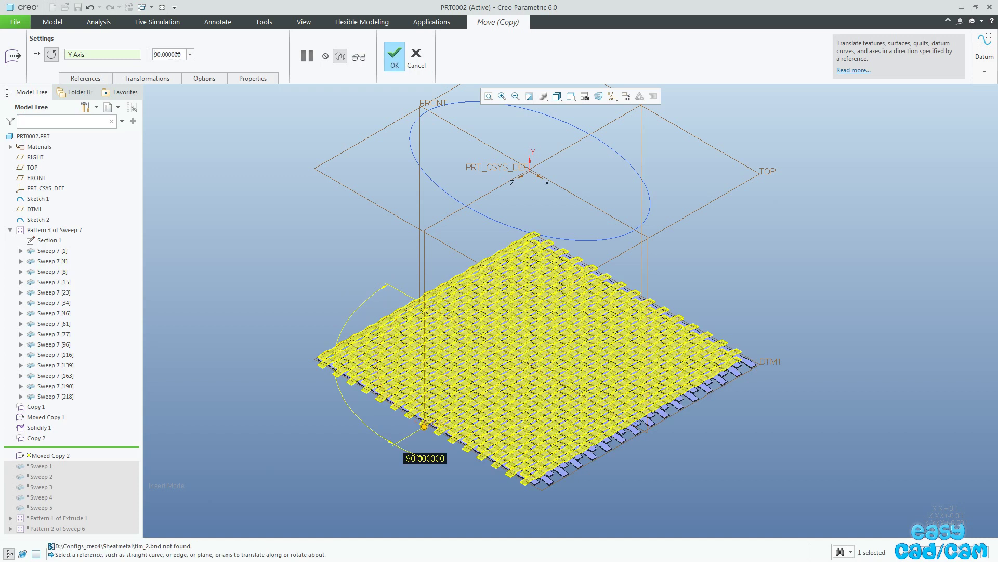
- Add a 3.5 move along the FRONT plane and finish Moved Copy 2
left_click(132, 79)
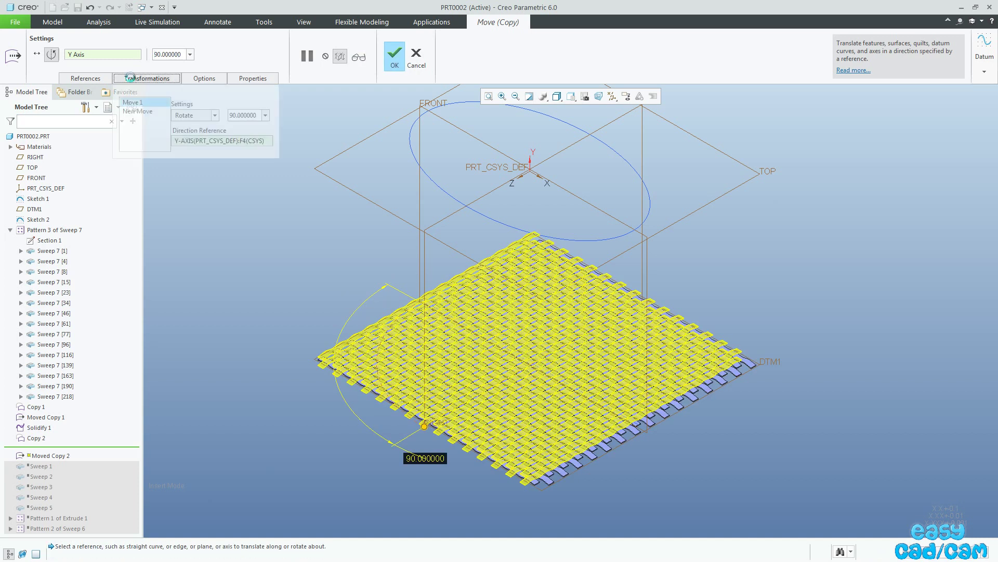
left_click(145, 112)
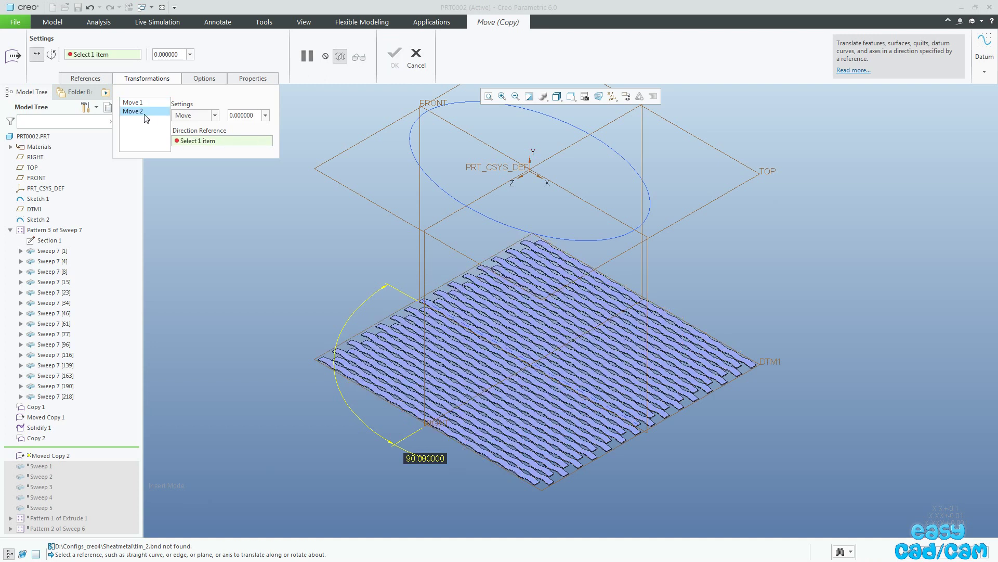
left_click(577, 197)
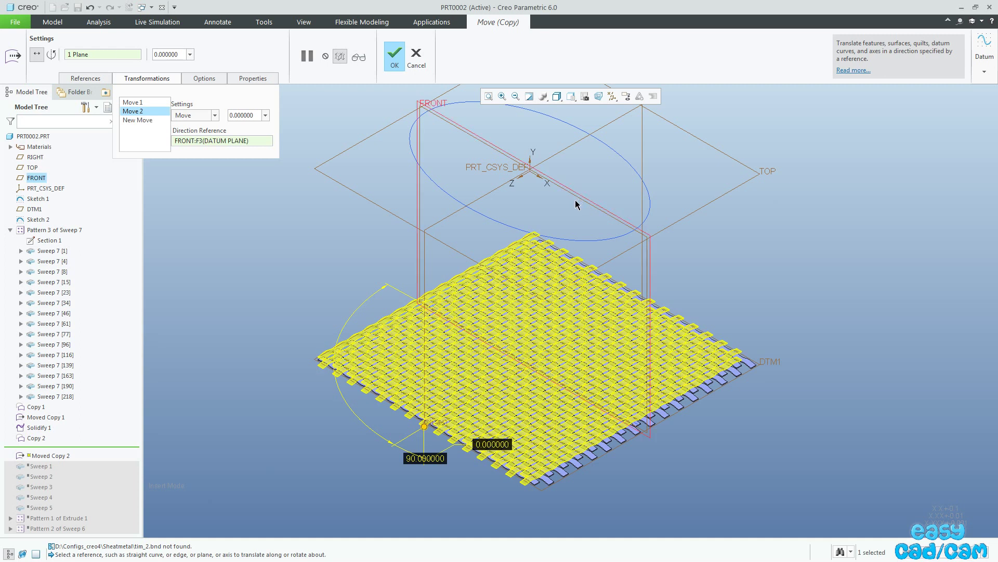
double_click(252, 116)
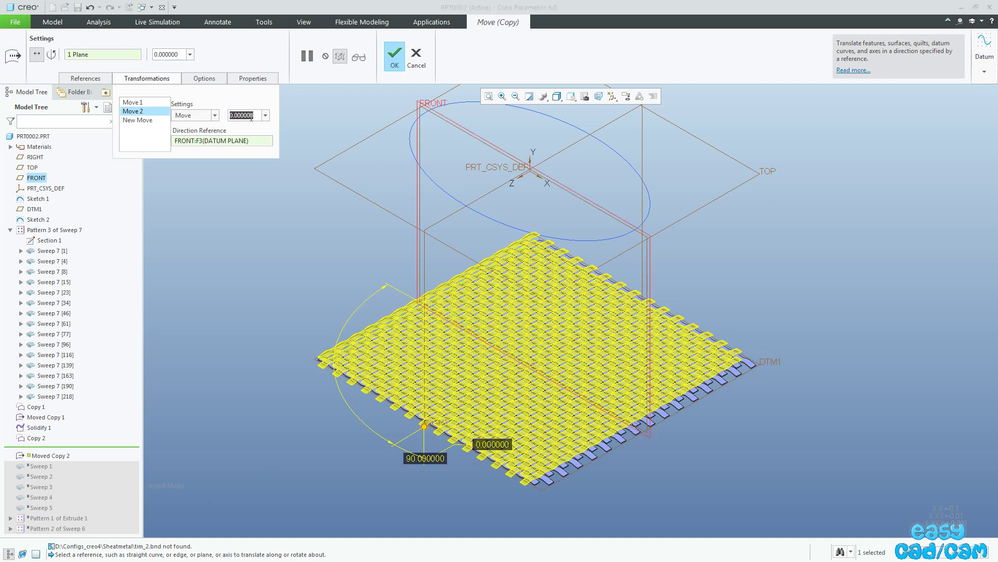
type("3.5")
key("Return")
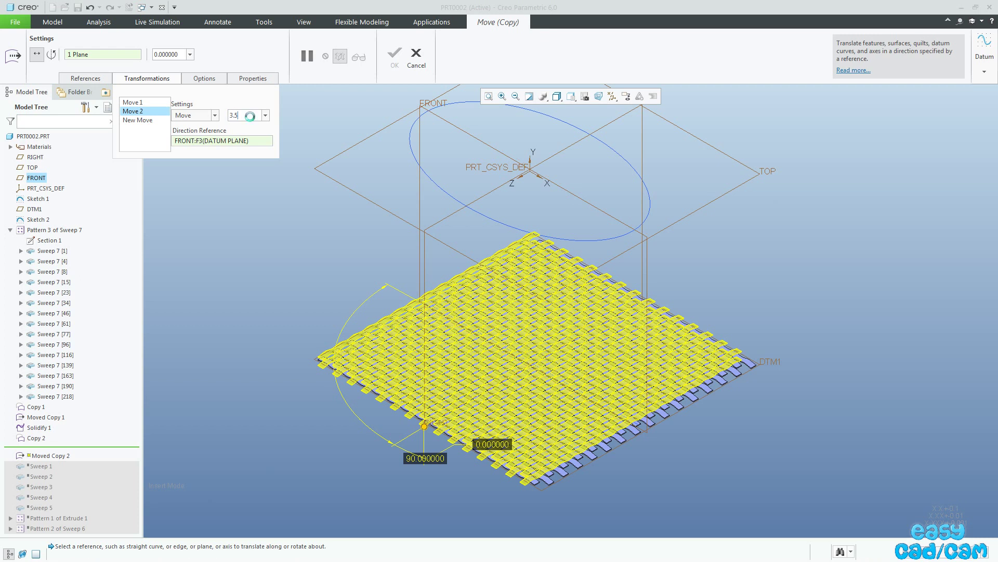
left_click(394, 56)
- Solidify the crosswise Moved Copy 2 strips and preview Solidify 2 as a solid weave
left_click(748, 427)
scroll(608, 443, "down", 3)
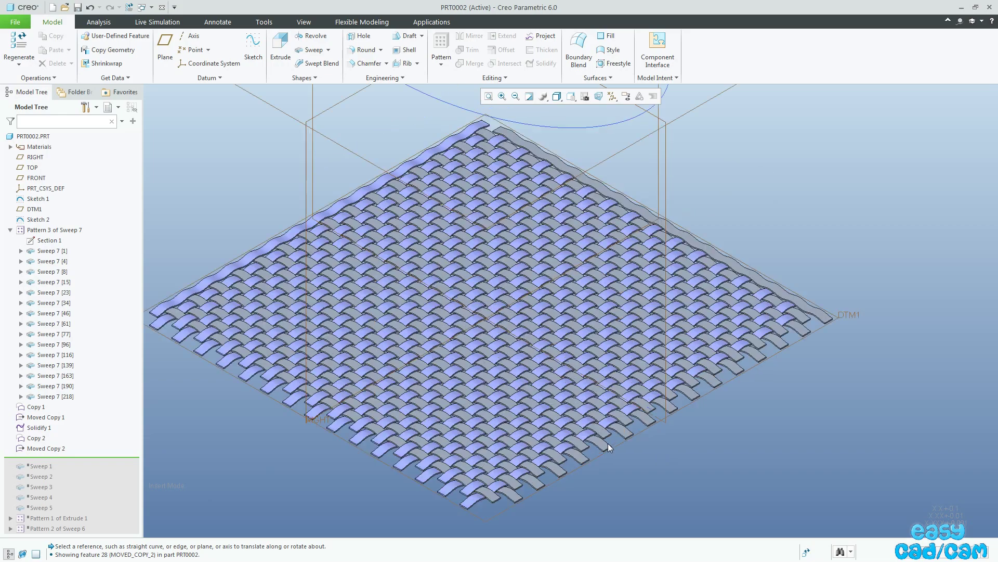
scroll(572, 416, "down", 3)
scroll(545, 393, "down", 3)
mouse_move(544, 394)
middle_mouse_down()
mouse_move(546, 423)
mouse_move(535, 383)
mouse_move(580, 327)
mouse_move(615, 387)
middle_mouse_up()
scroll(615, 387, "up", 10)
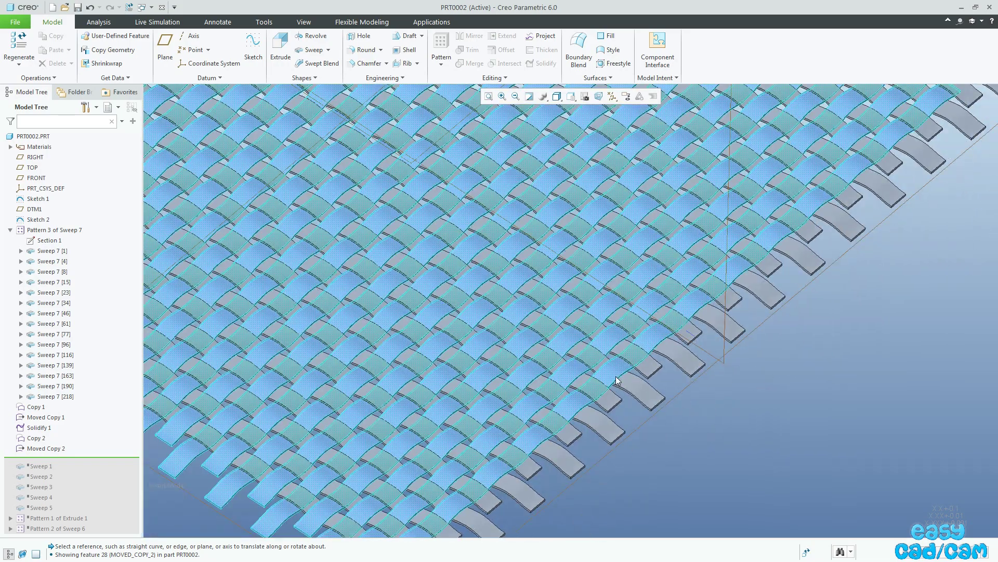
key("ctrl+d")
left_click(618, 379)
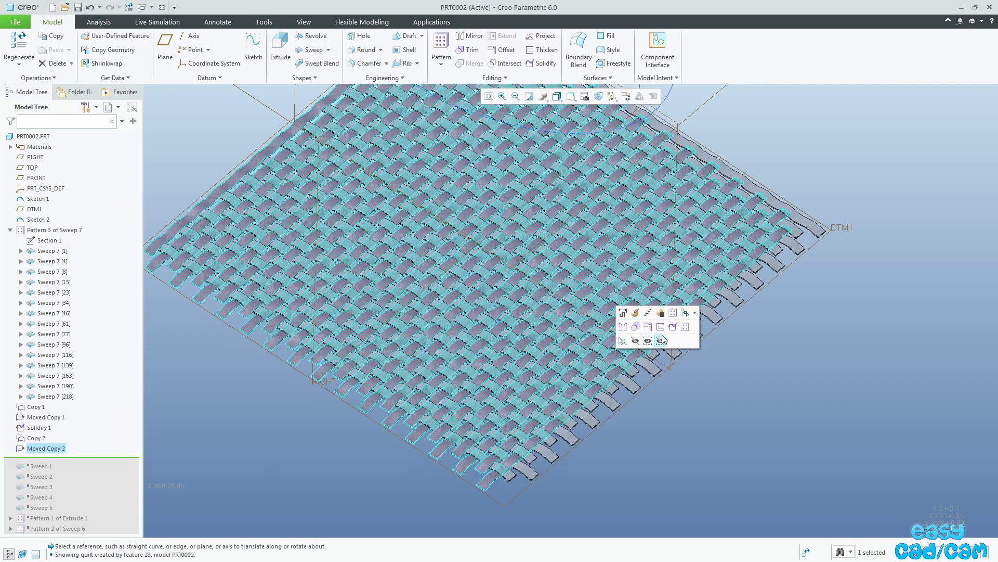
left_click(671, 327)
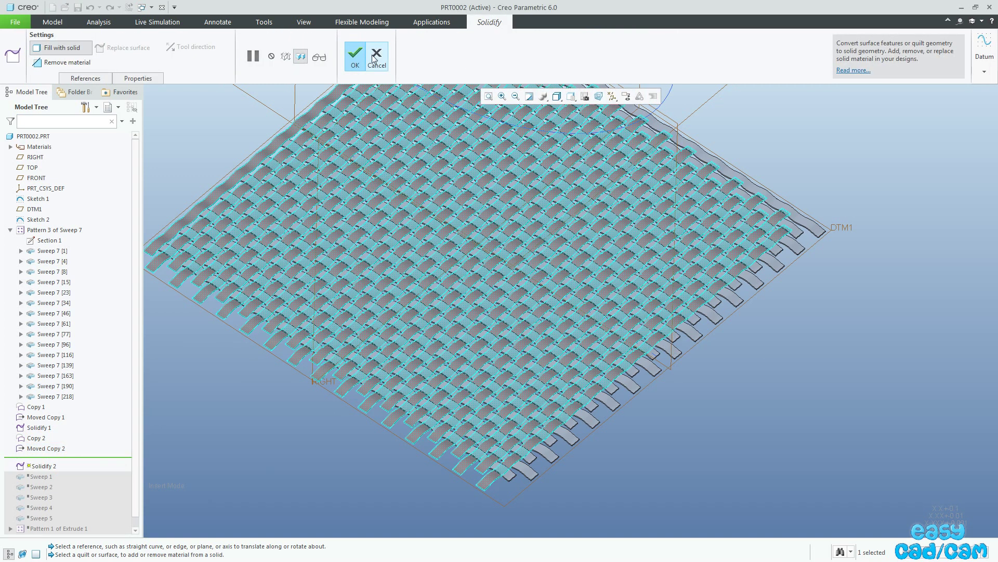
left_click(355, 57)
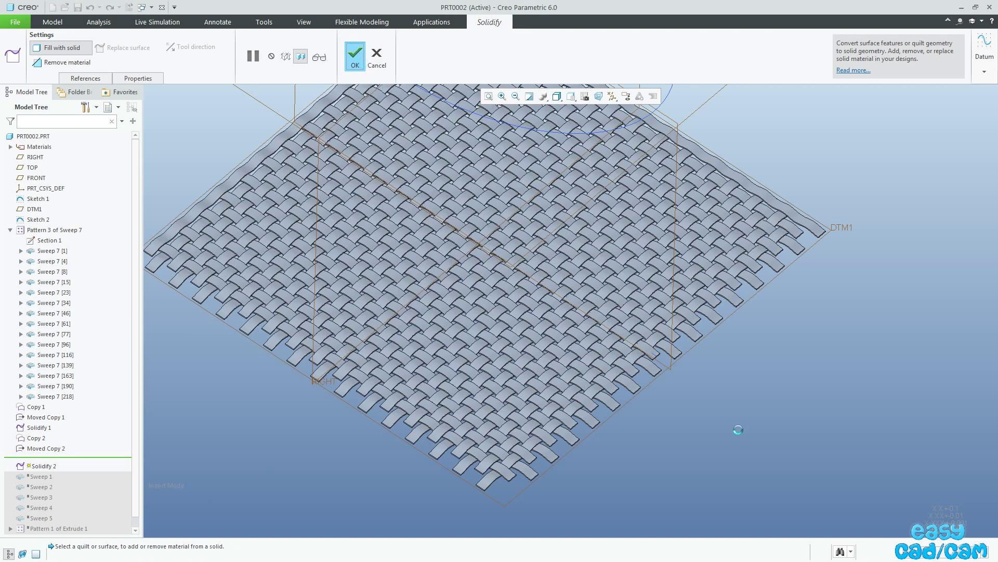
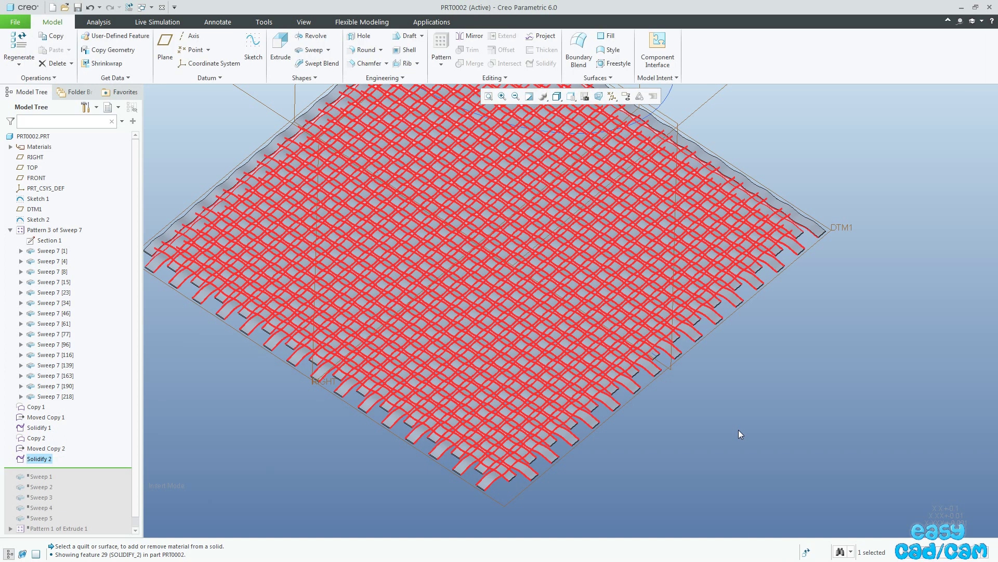
- Deselect the woven mesh, set the selection filter to Geometry, and zoom out
left_click(738, 429)
left_click(942, 552)
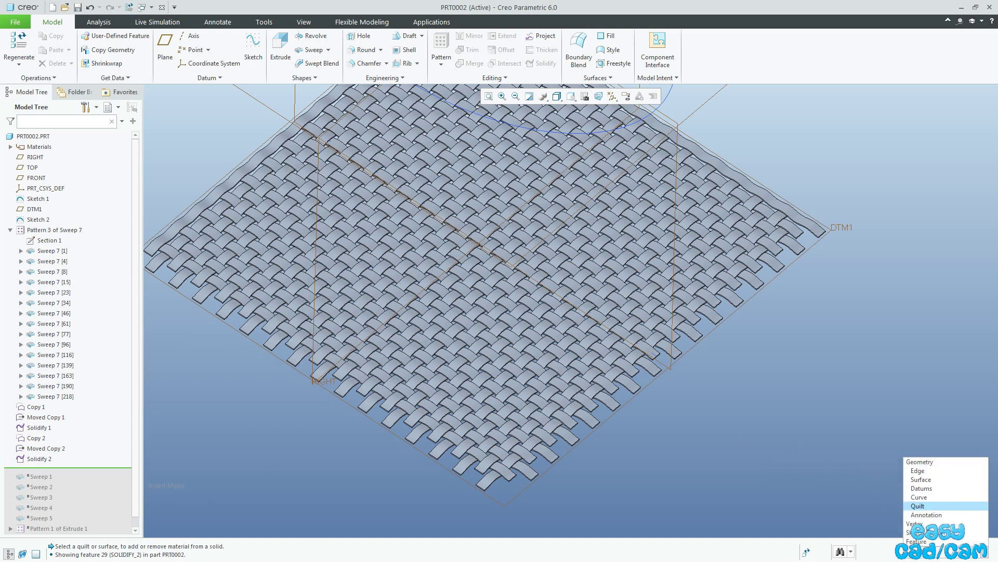
left_click(934, 465)
scroll(741, 456, "up", 3)
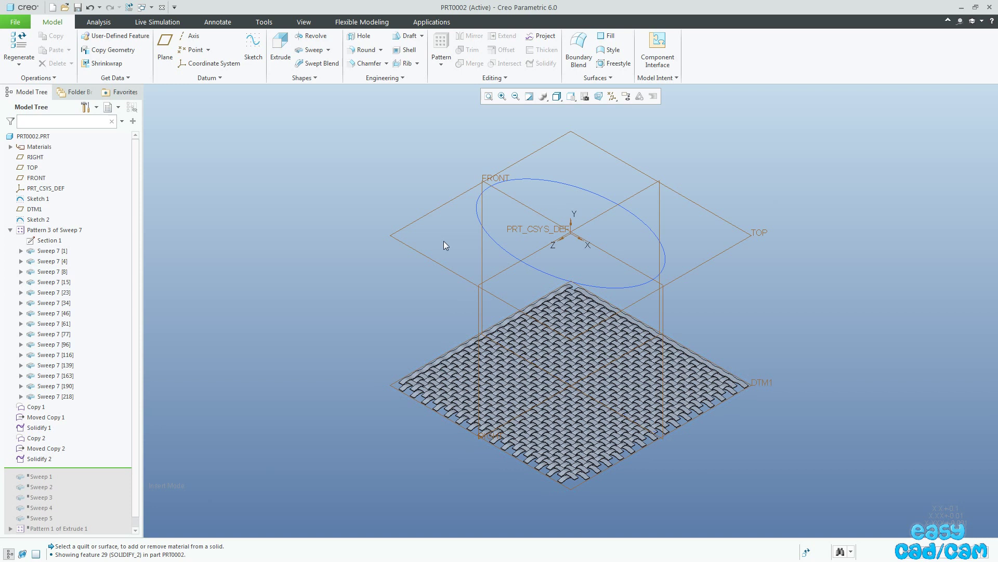
- Start a Through All remove-material extrude, sketching on the TOP datum plane
left_click(283, 47)
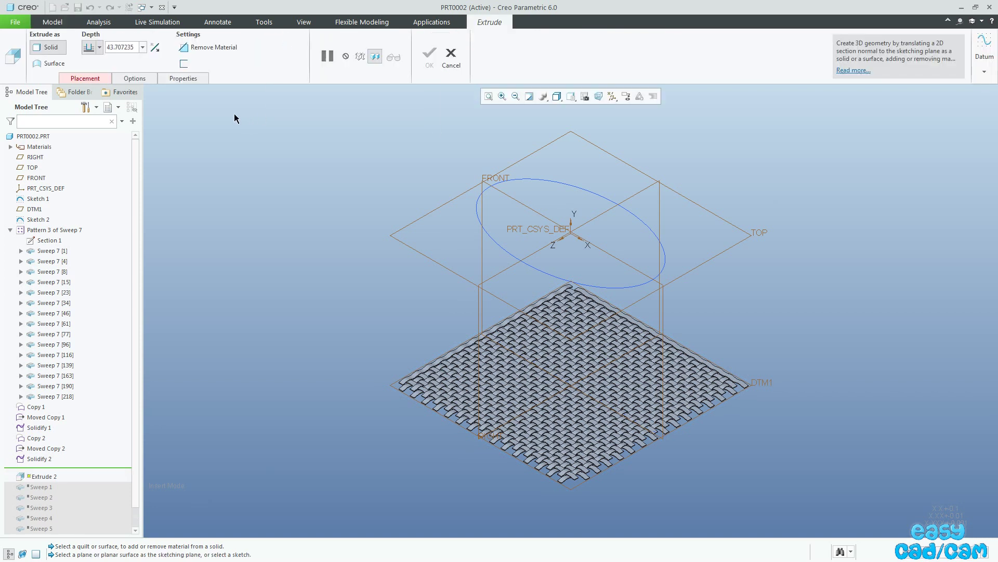
left_click(210, 47)
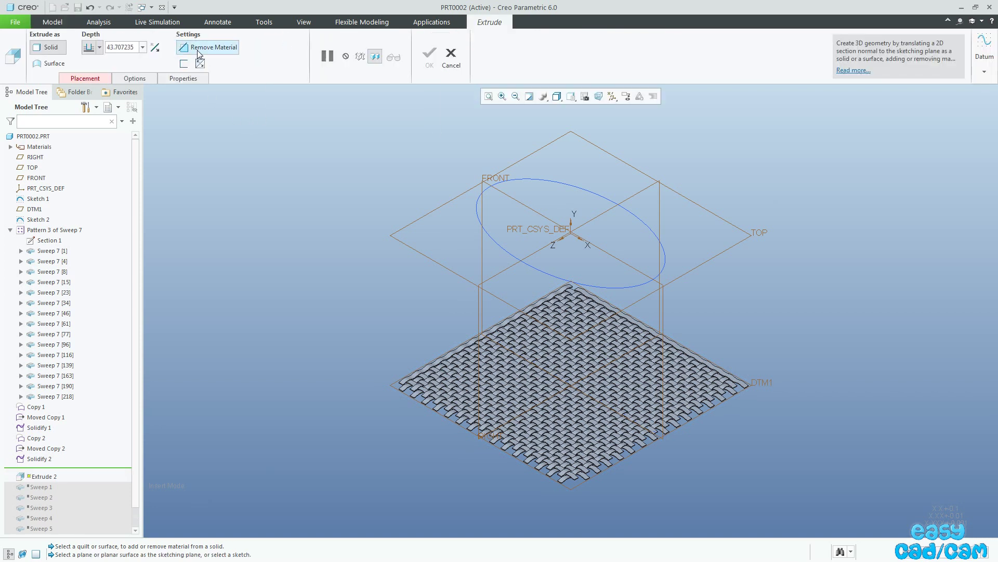
left_click(100, 47)
left_click(89, 107)
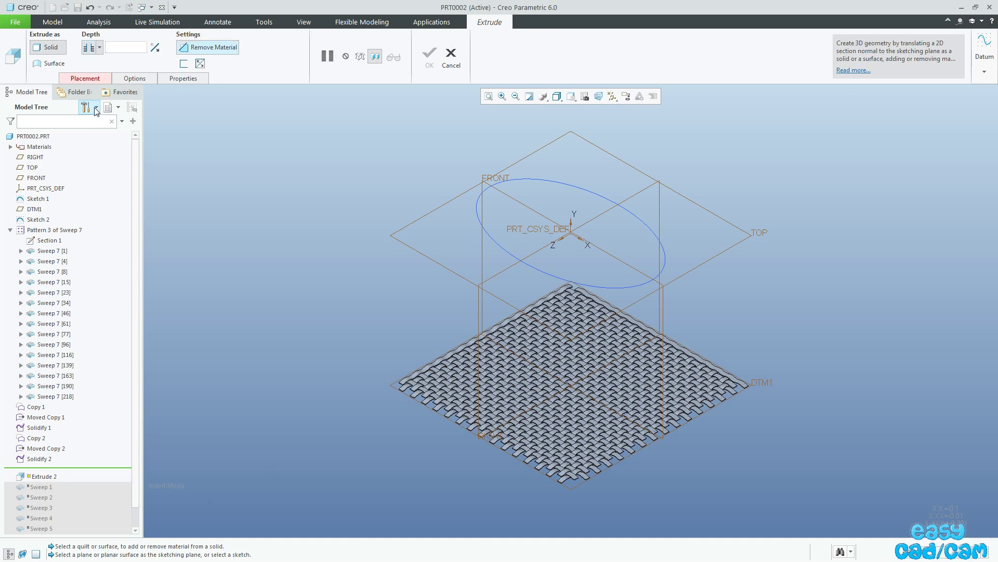
left_click(87, 78)
left_click(168, 115)
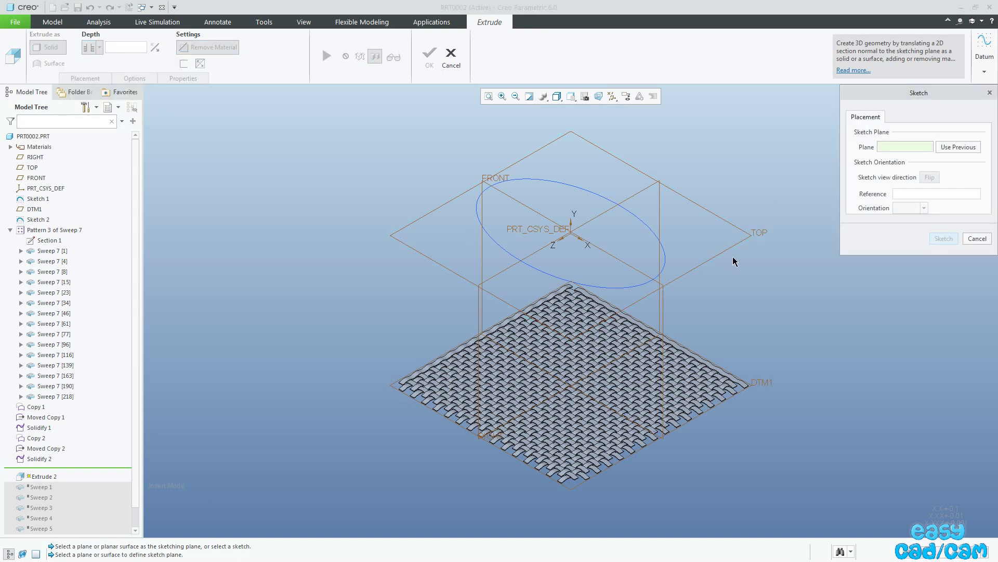
left_click(749, 237)
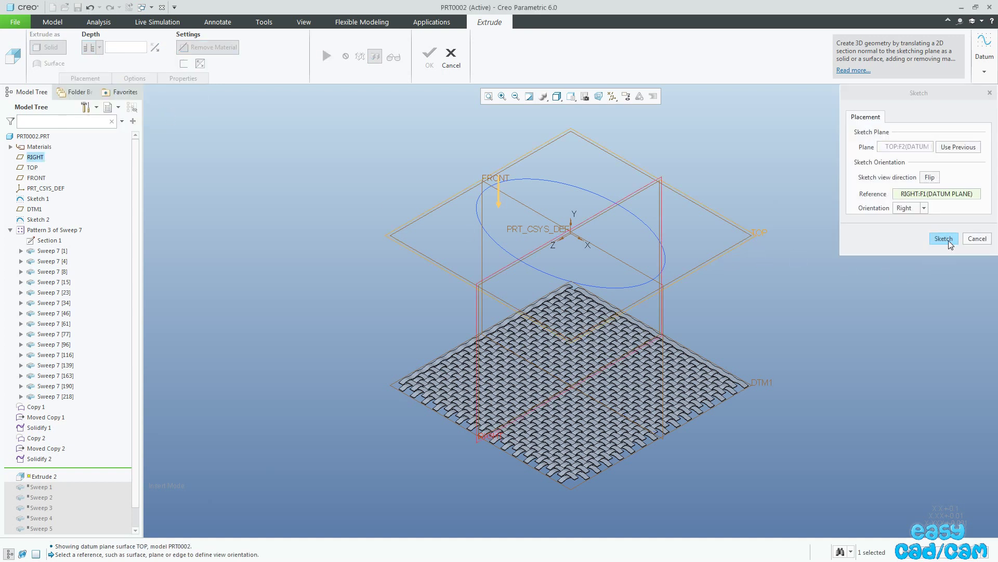
left_click(944, 238)
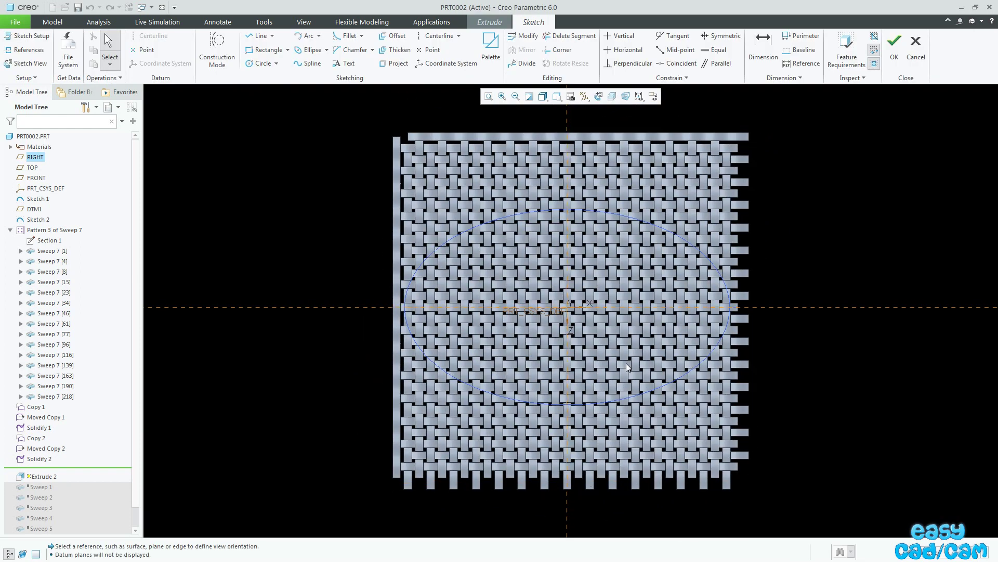
- Offset the ellipse edge by -10 inward as the cut section and finish the sketch
scroll(787, 233, "up", 3)
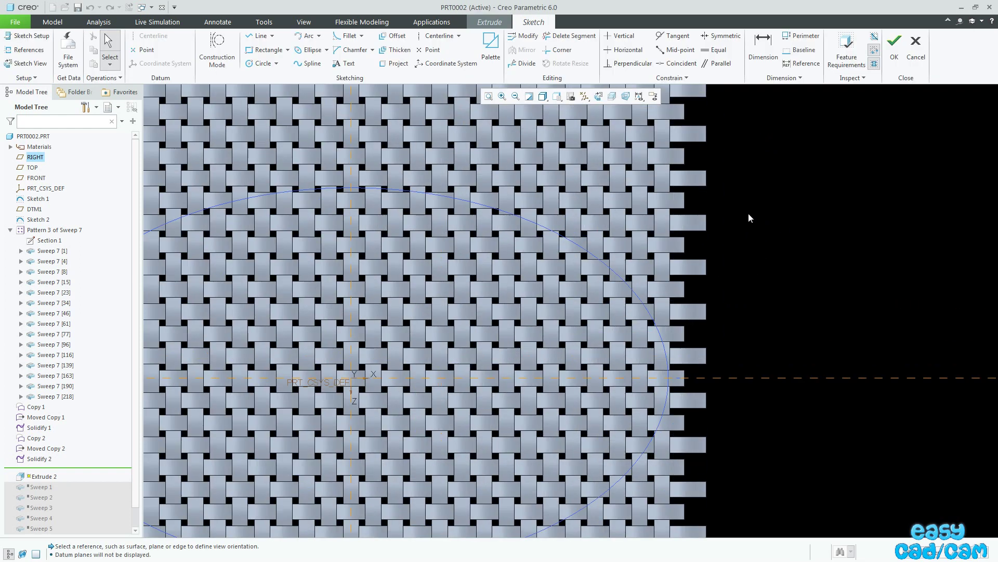
left_click(394, 41)
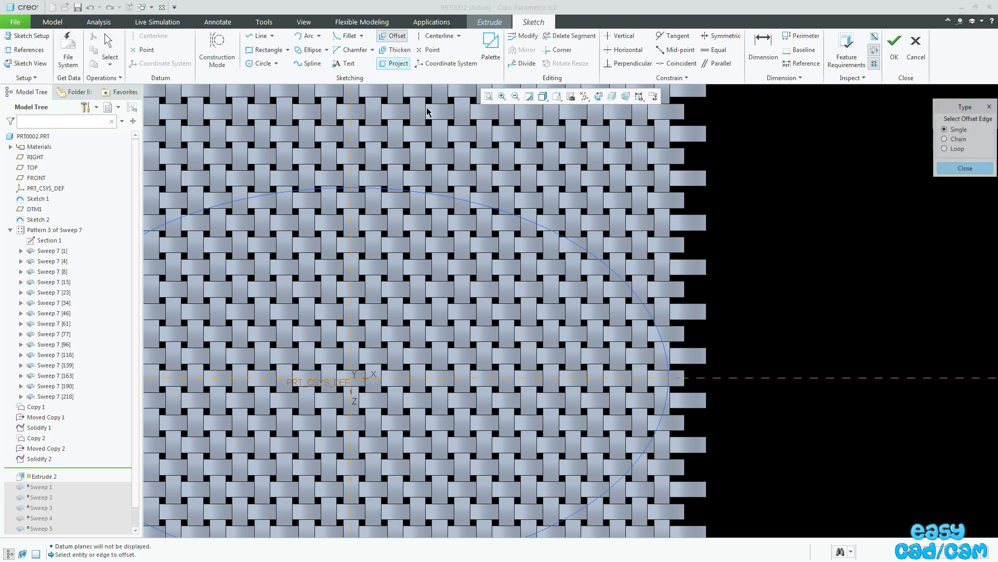
left_click(659, 336)
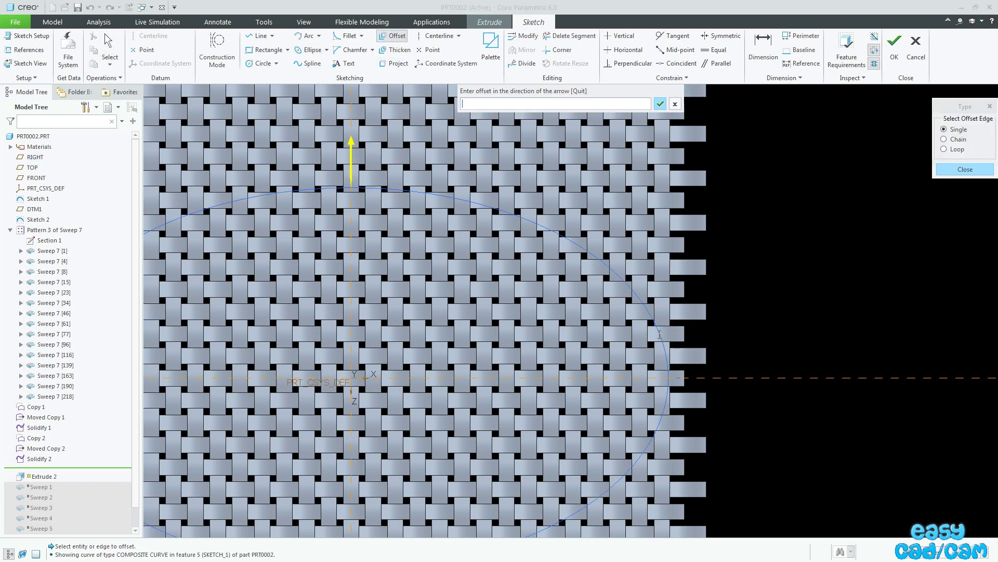
type("-10")
key("Return")
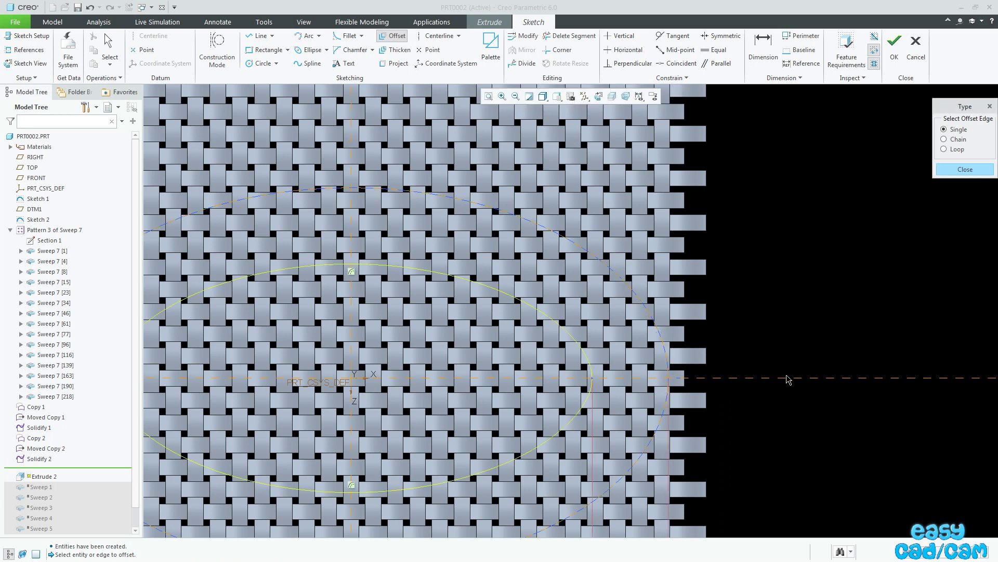
middle_click(787, 379)
scroll(822, 264, "down", 3)
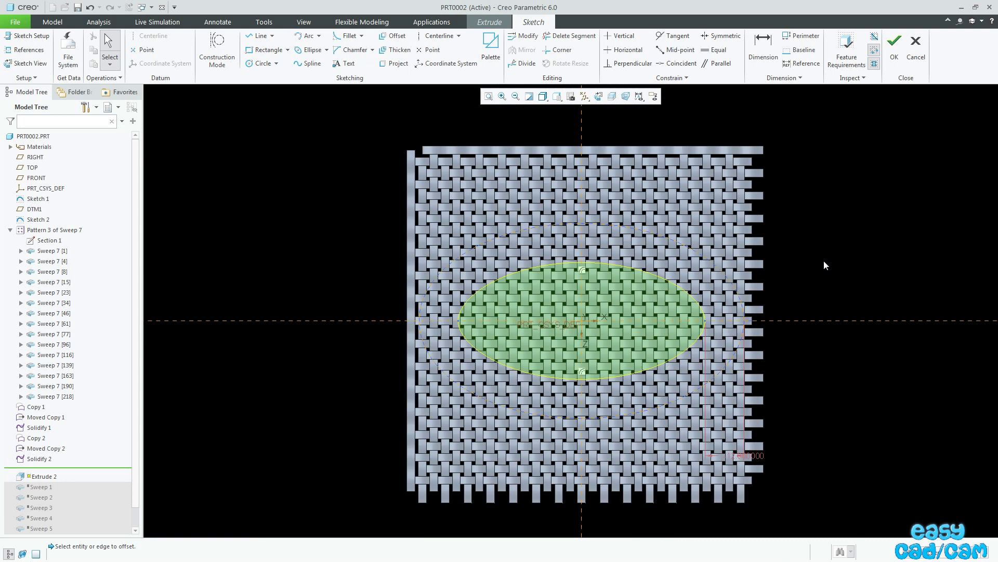
left_click(895, 49)
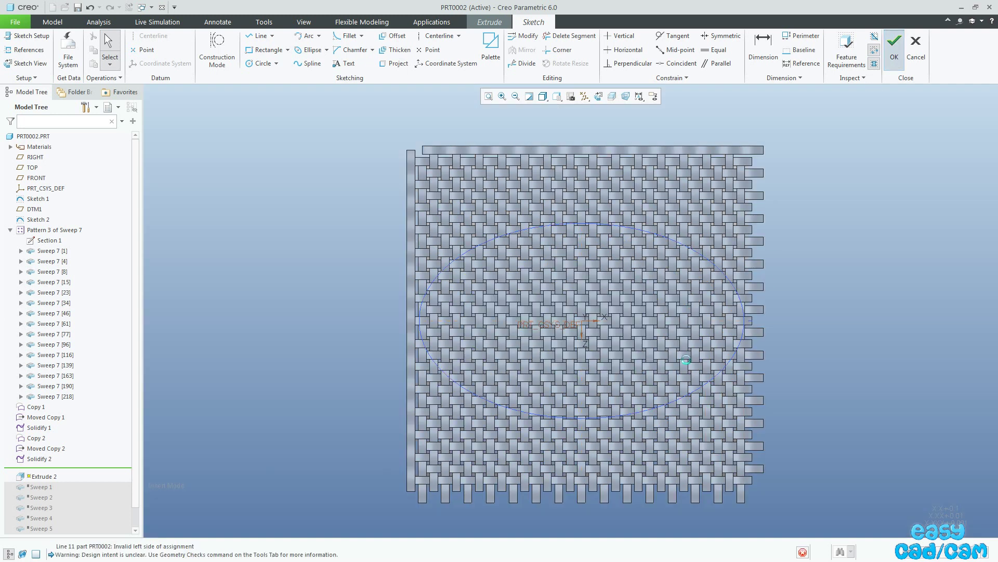
- Flip the cut direction, finish Extrude 2, and return to the default orientation
left_click(582, 307)
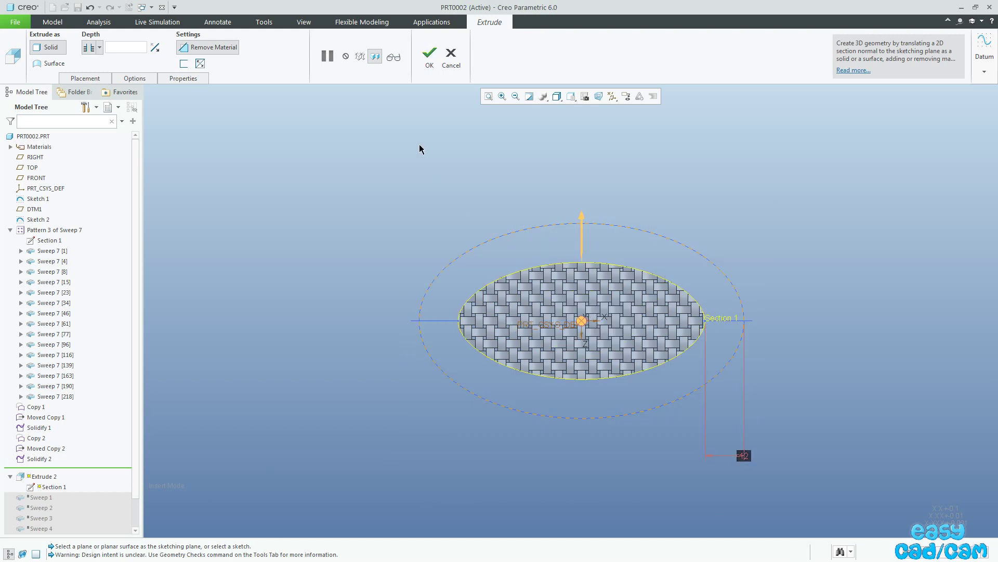
left_click(426, 57)
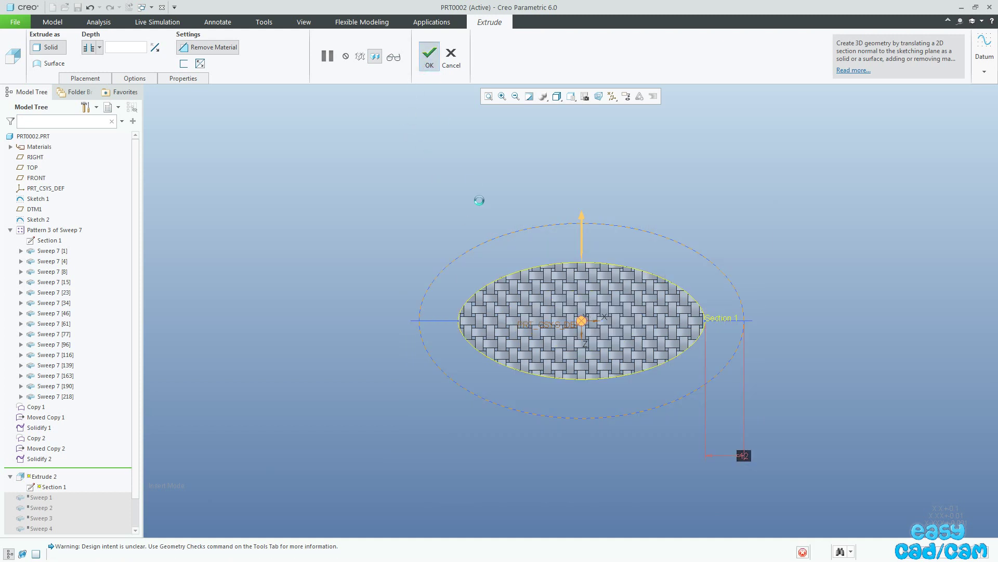
left_click(648, 216)
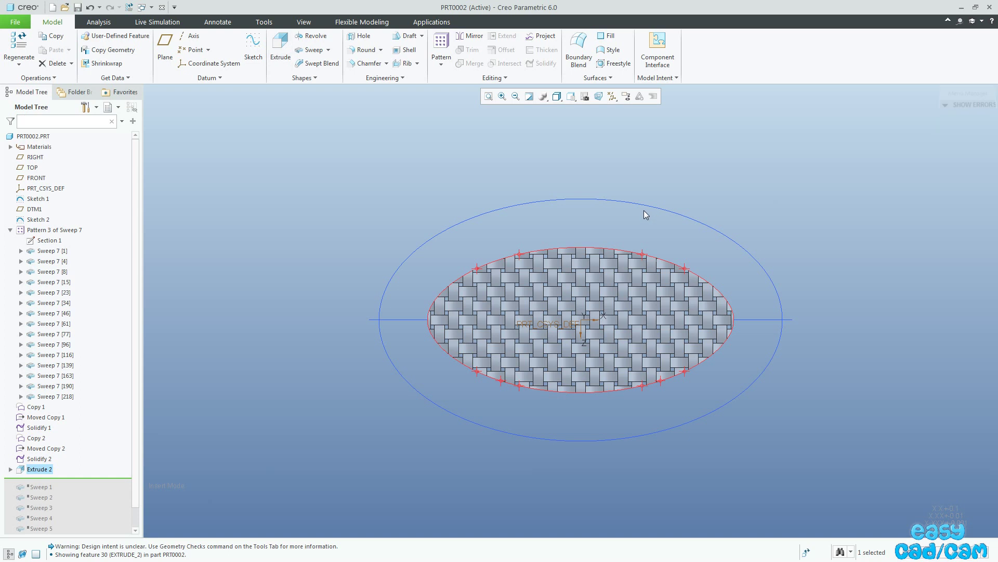
left_click(548, 214)
key("ctrl+d")
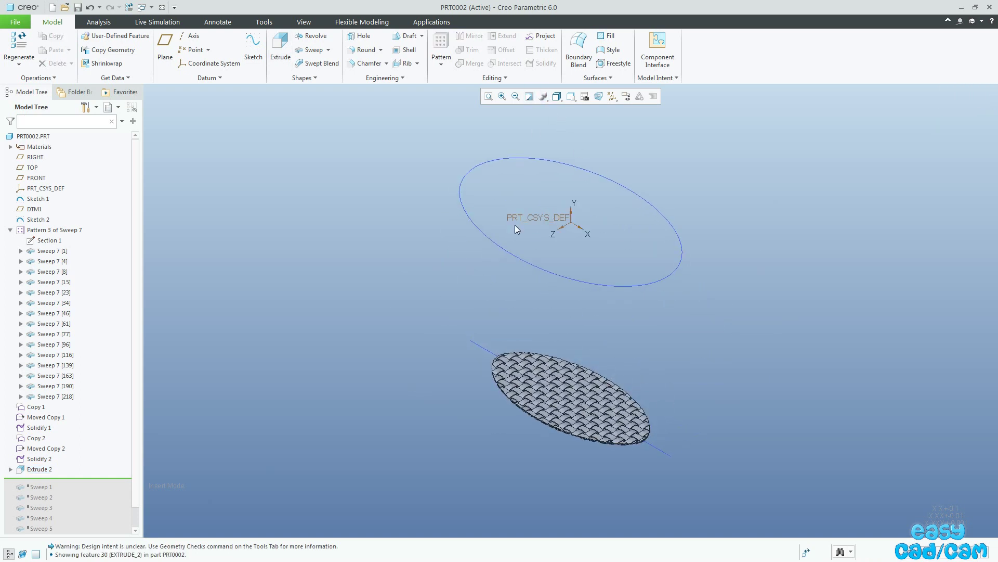
scroll(139, 375, "down", 1)
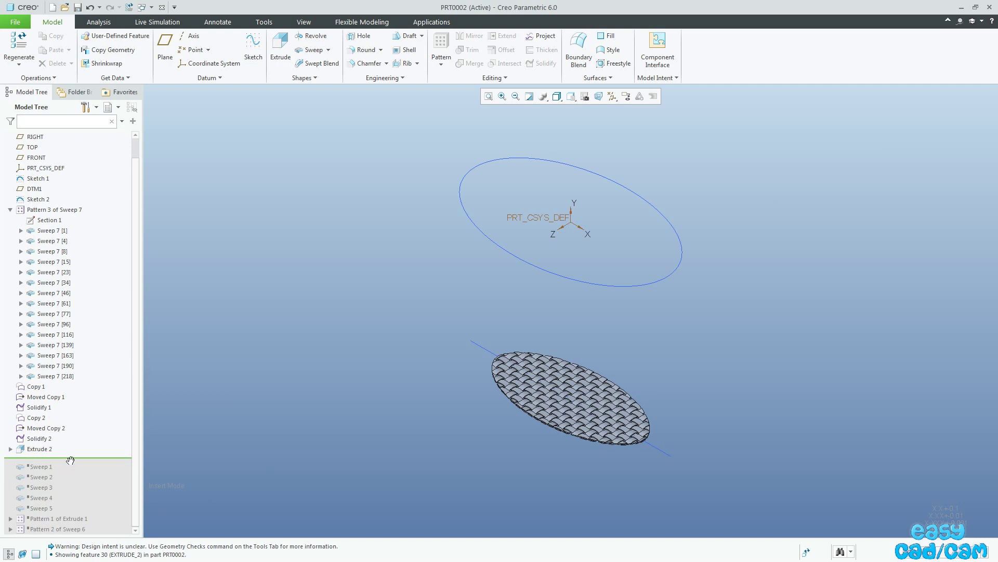
- Move the insert line to the tree bottom, collapse Pattern 3, and hide coordinate systems
left_click_drag(69, 462, 64, 532)
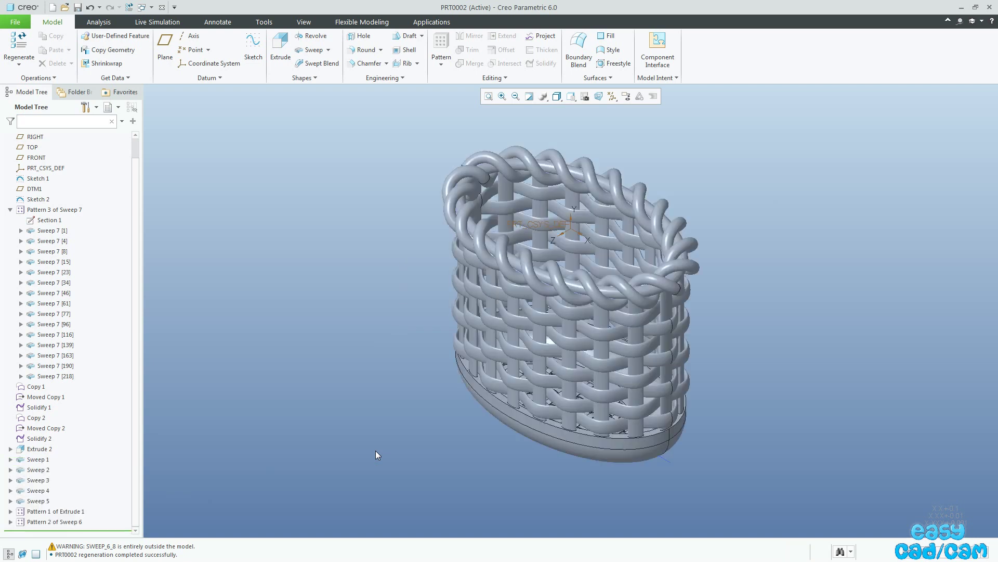
left_click(9, 209)
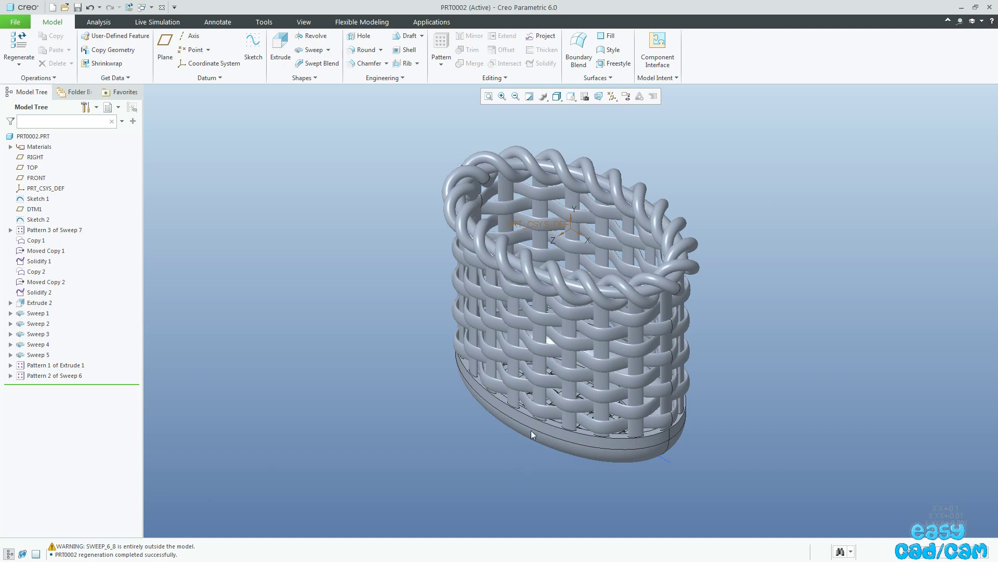
scroll(554, 413, "up", 3)
mouse_move(554, 413)
middle_mouse_down()
mouse_move(445, 392)
mouse_move(524, 351)
mouse_move(508, 272)
middle_mouse_up()
key("ctrl+d")
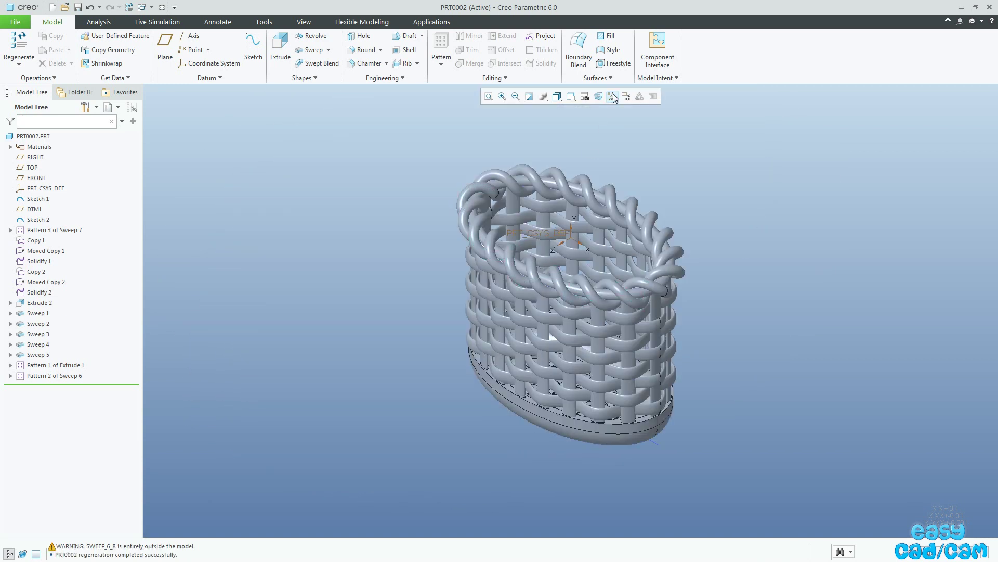
left_click(612, 96)
left_click(640, 144)
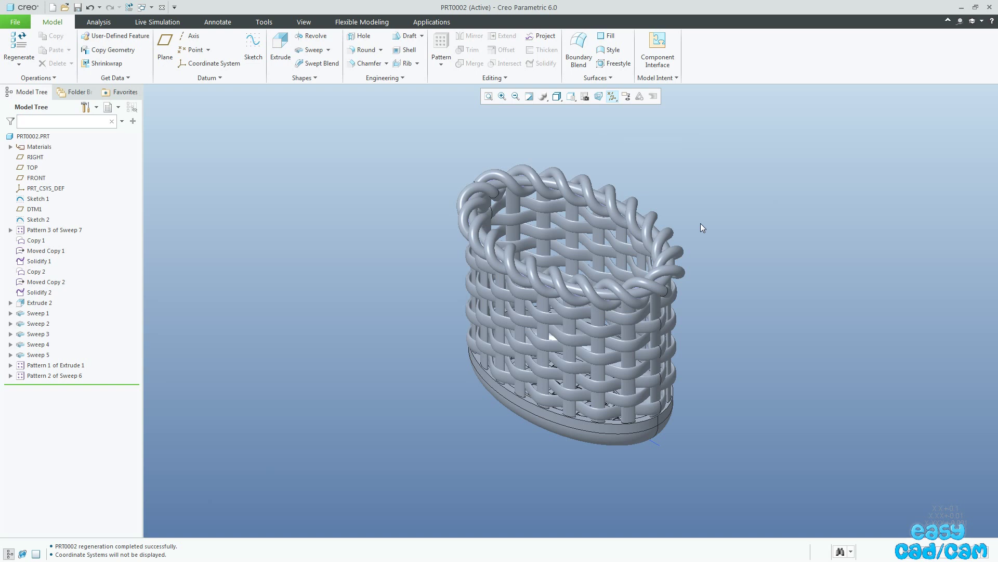